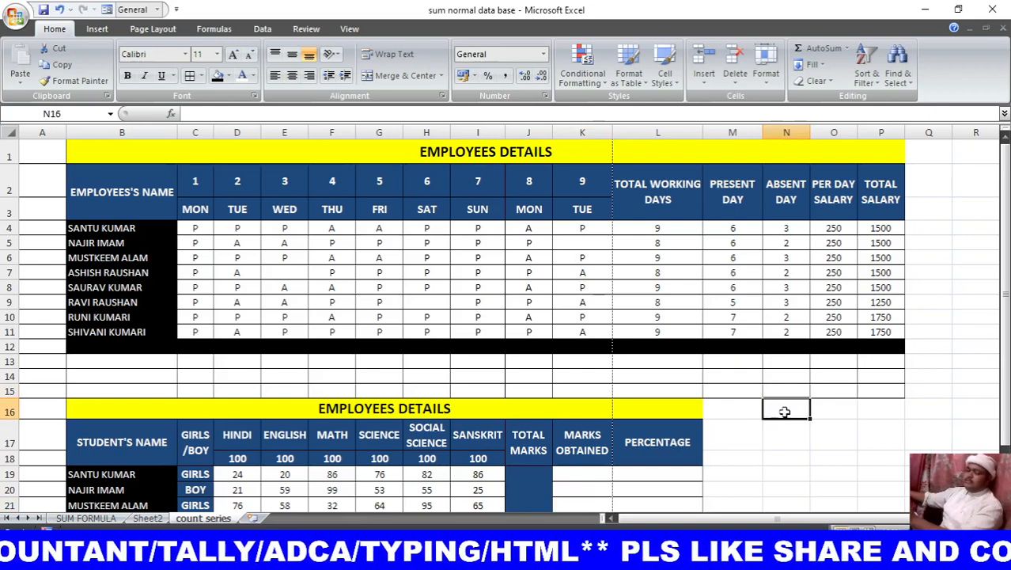
pyautogui.write('=')
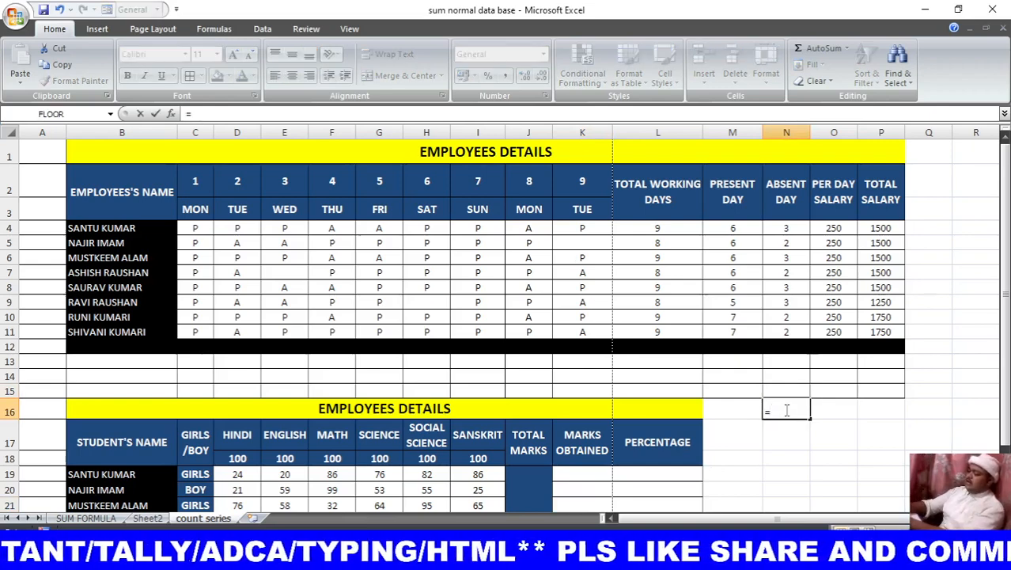
pyautogui.write('COUNT')
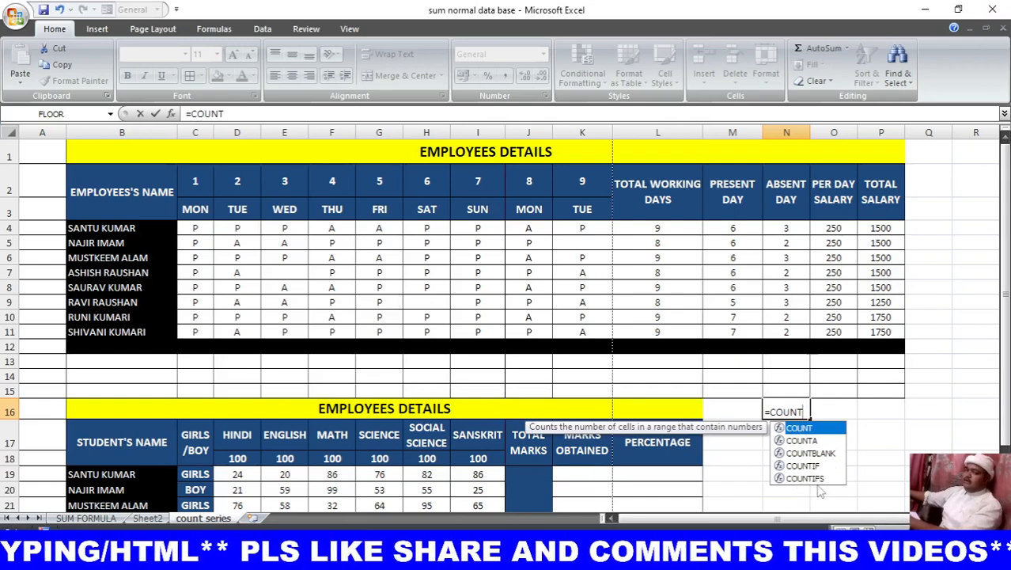
pyautogui.press('BackSpace')
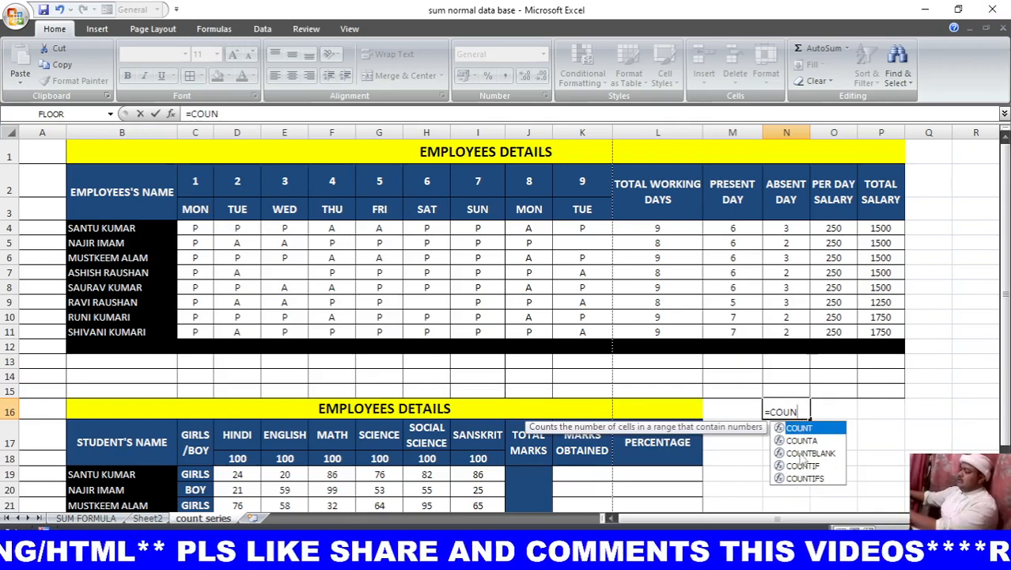
pyautogui.press('BackSpace')
pyautogui.press('Escape')
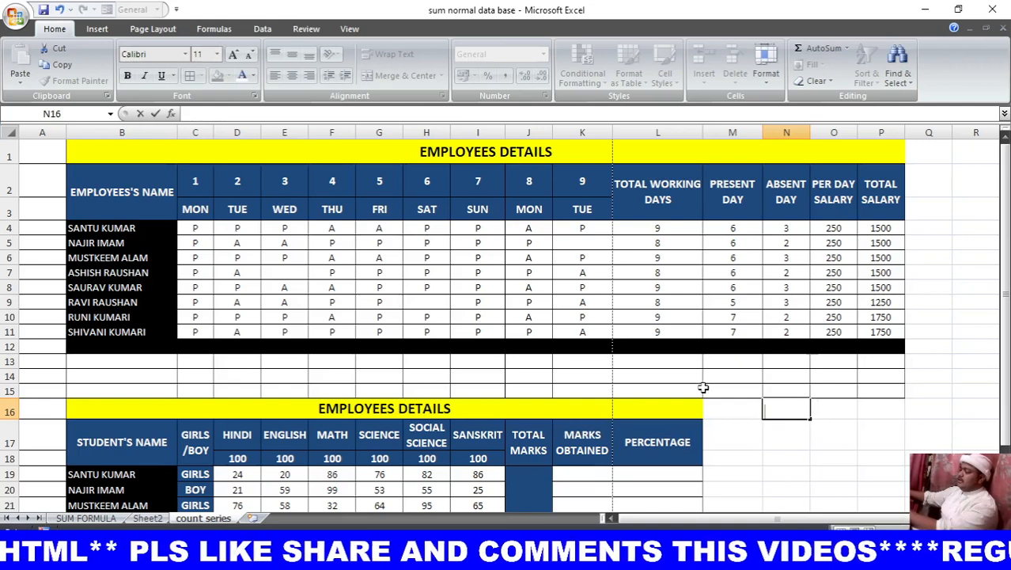
# Enter a COUNT formula in cell K13 that counts the numeric cells in J4:L11.
pyautogui.click(576, 362)
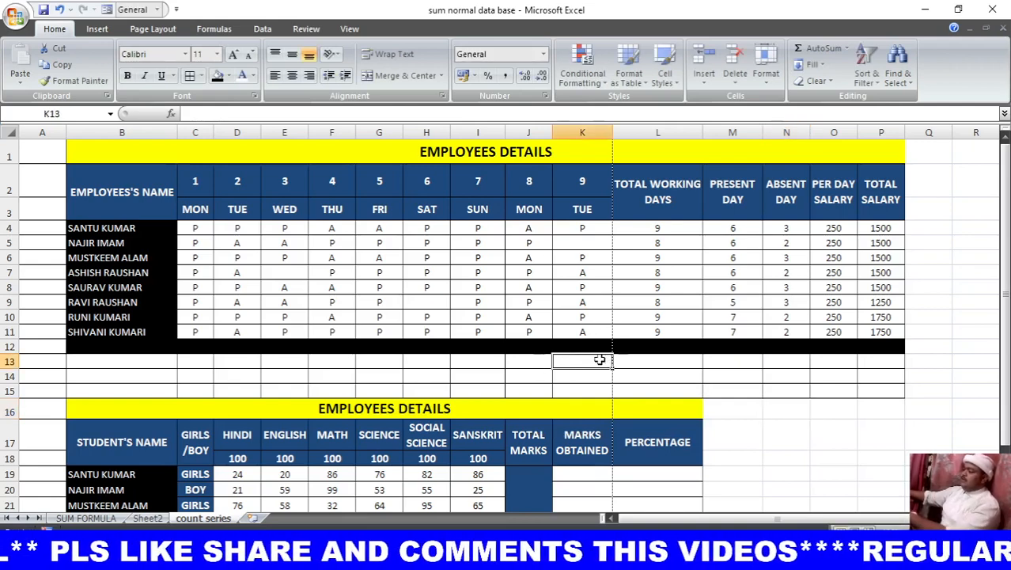
pyautogui.write('=')
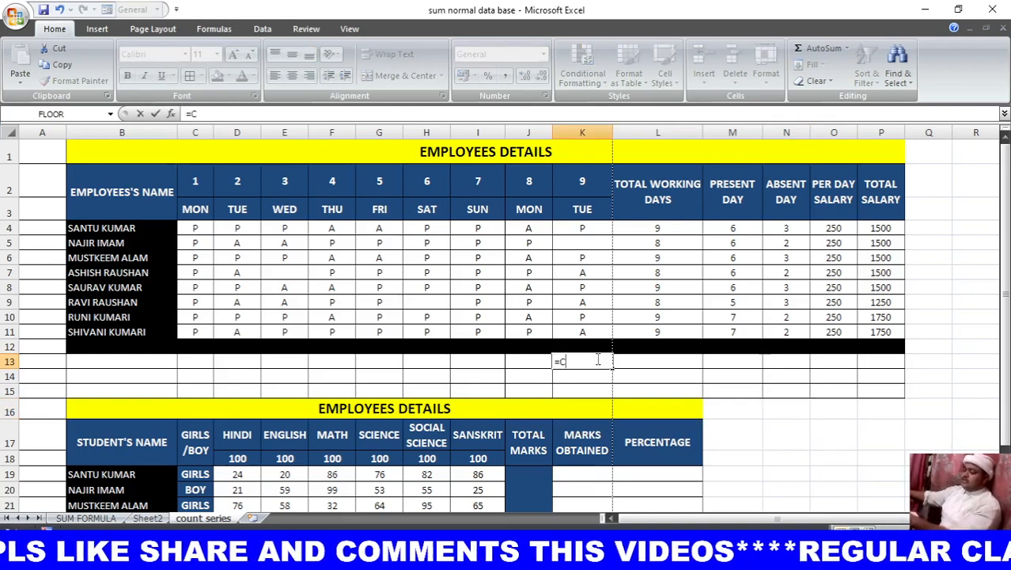
pyautogui.write('COUNT')
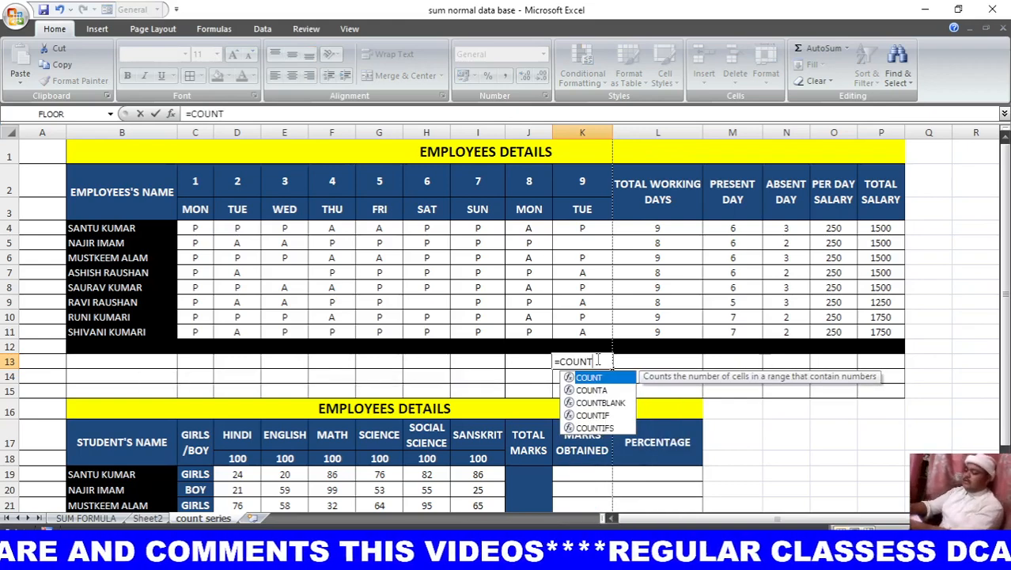
pyautogui.write('(')
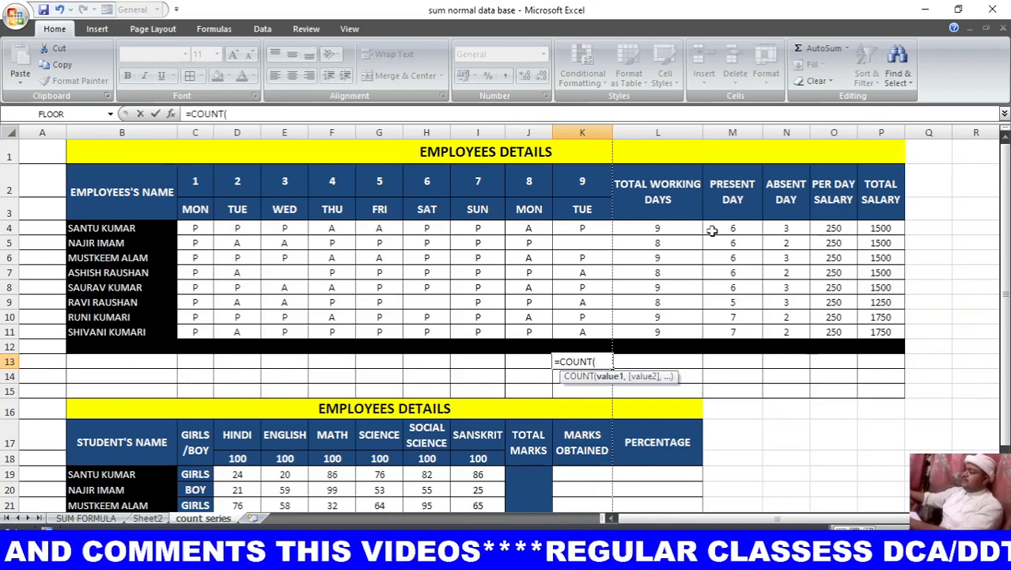
pyautogui.moveTo(547, 231); pyautogui.dragTo(651, 331)
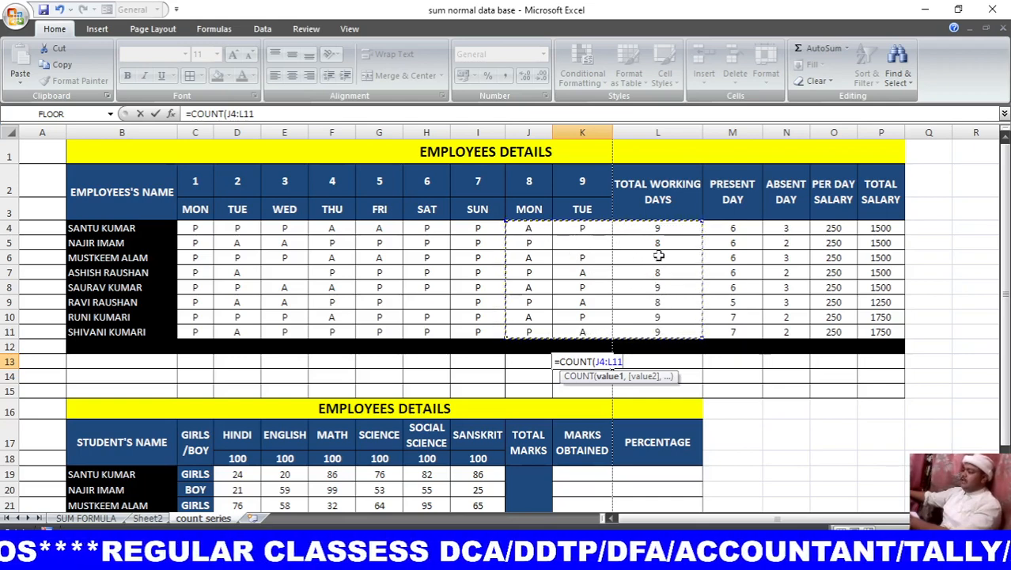
pyautogui.press('Return')
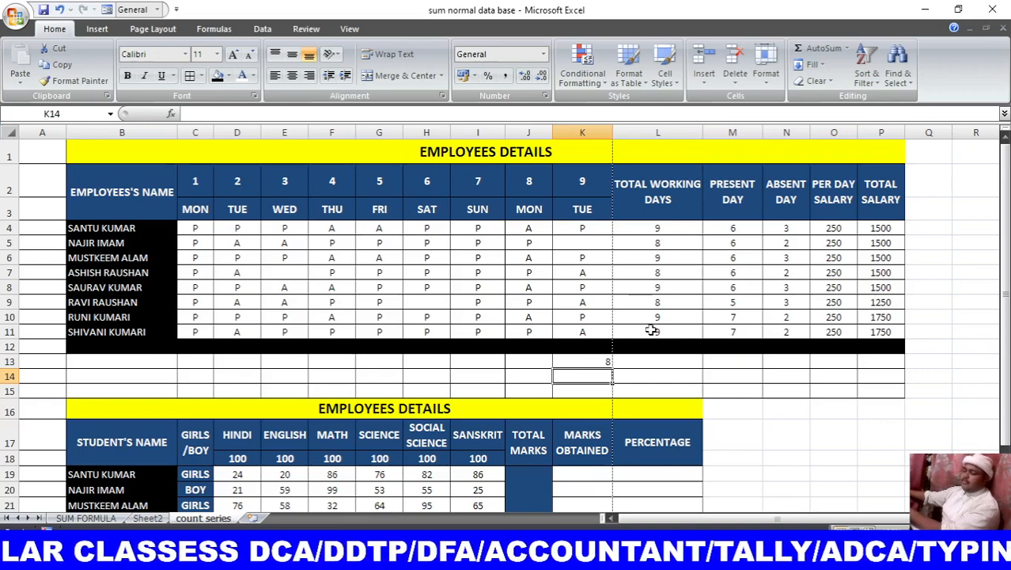
# Enter a COUNTA formula in cell L13 that counts the non-empty cells in J4:L11.
pyautogui.click(656, 364)
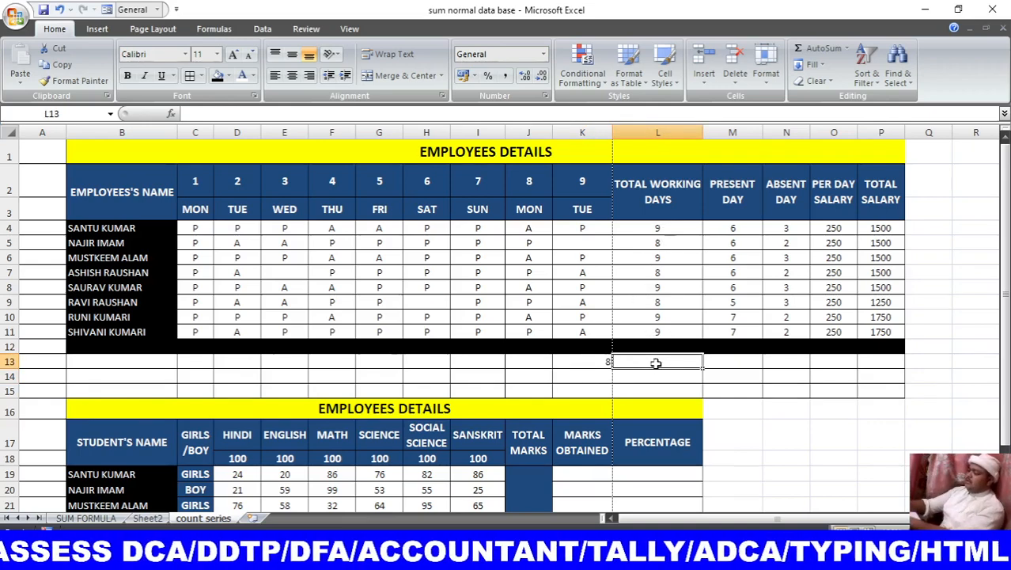
pyautogui.write('=COUNT')
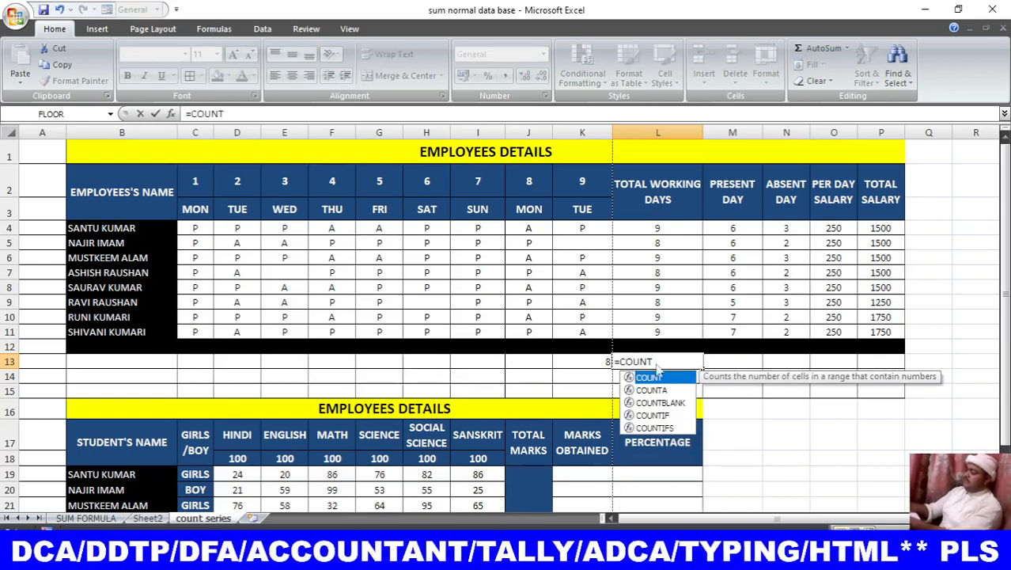
pyautogui.press('Down')
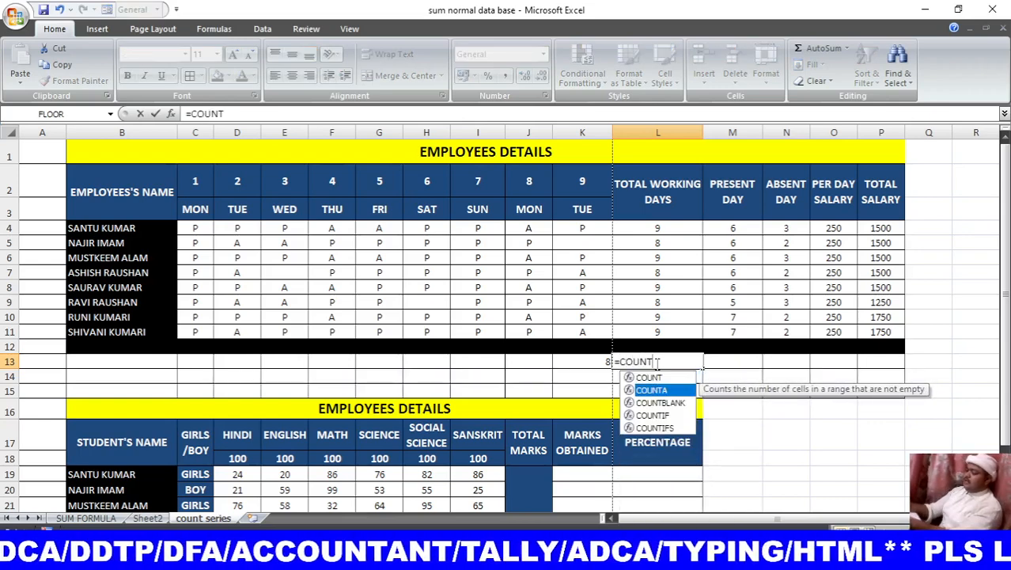
pyautogui.press('Tab')
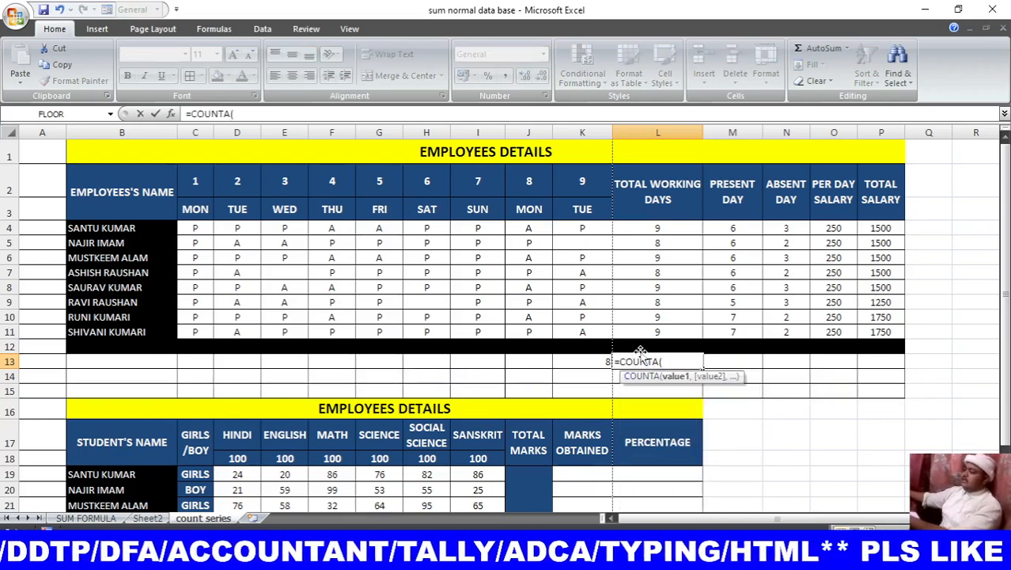
pyautogui.moveTo(525, 228); pyautogui.dragTo(640, 329)
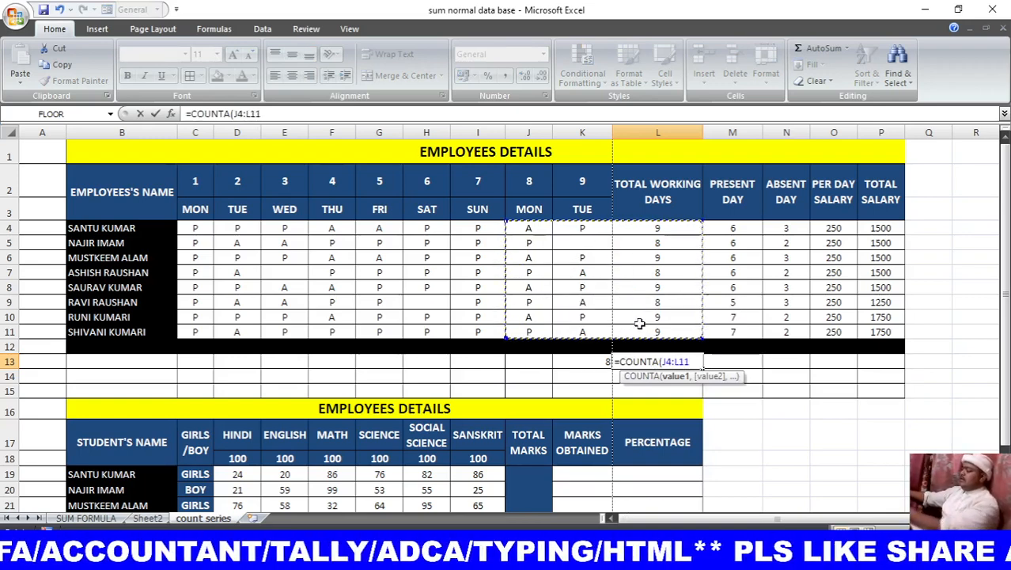
pyautogui.press('Return')
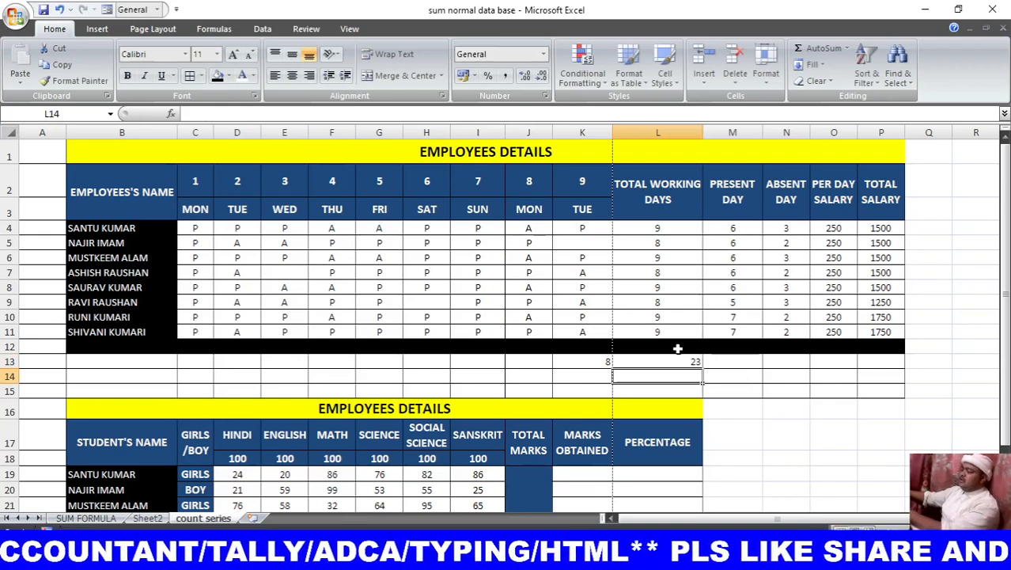
pyautogui.moveTo(531, 229); pyautogui.dragTo(655, 331)
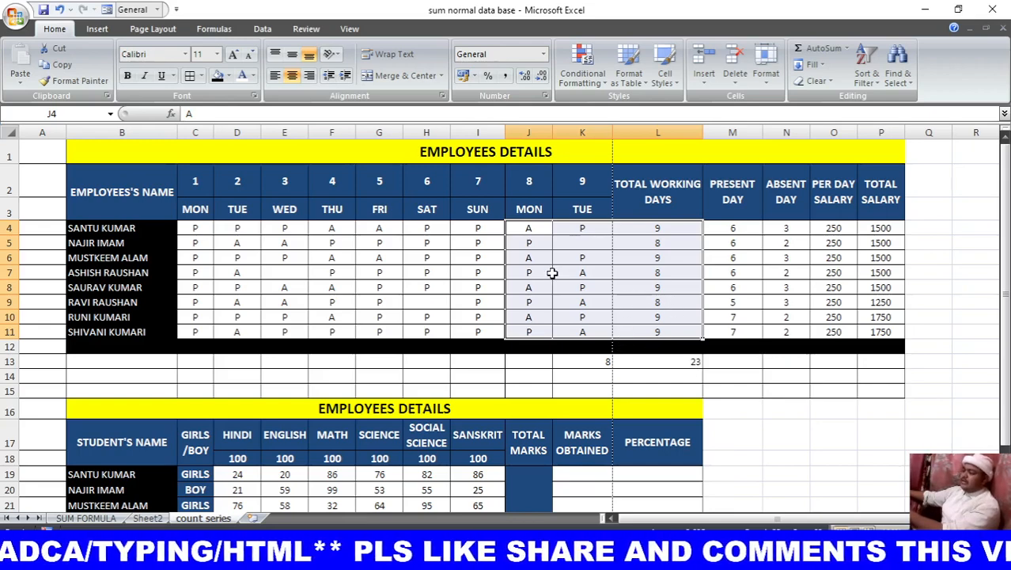
# Enter the sample number 8 in cell K14 and the mixed text value 8A in cell L14.
pyautogui.click(595, 378)
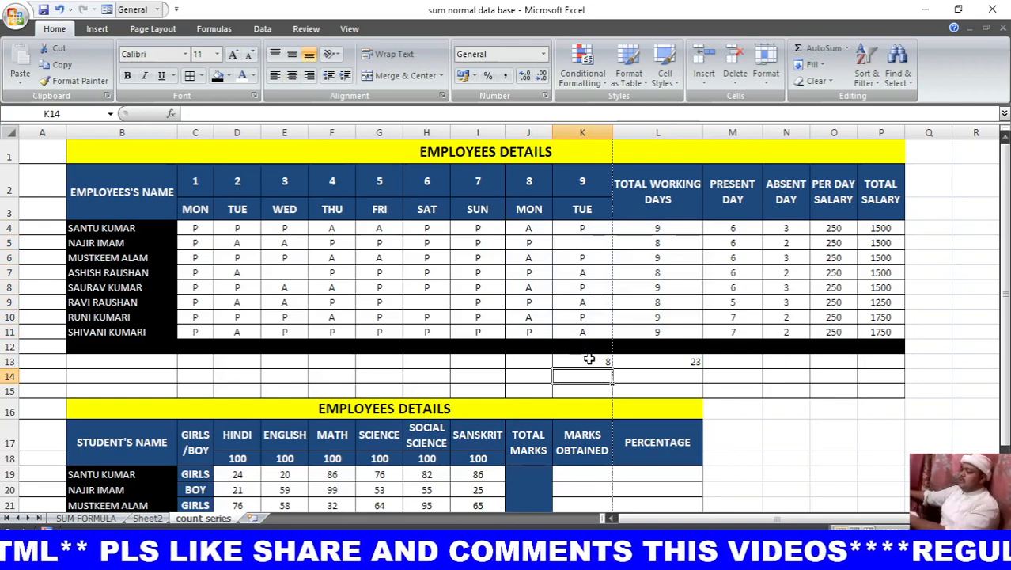
pyautogui.write('8')
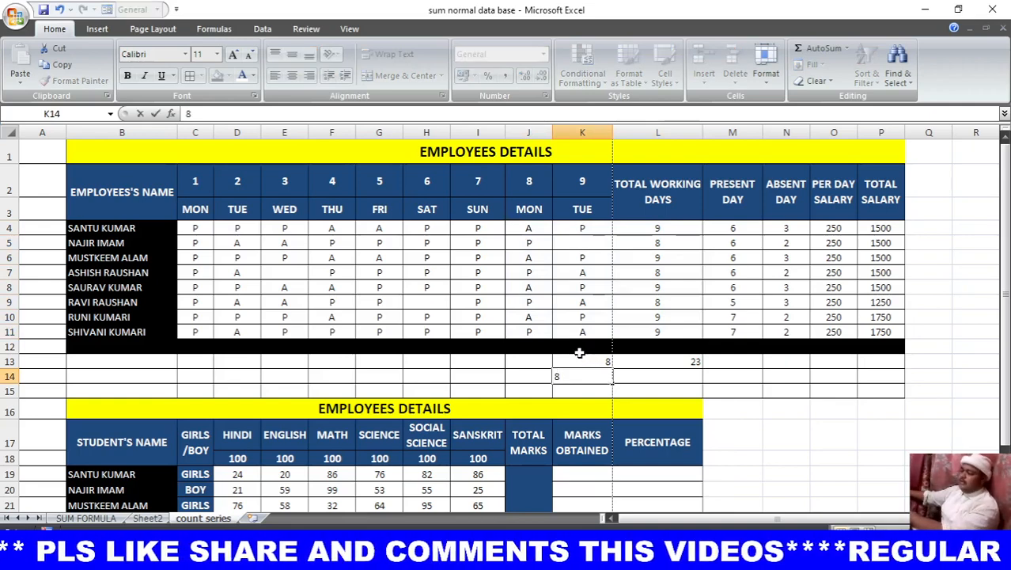
pyautogui.press('Return')
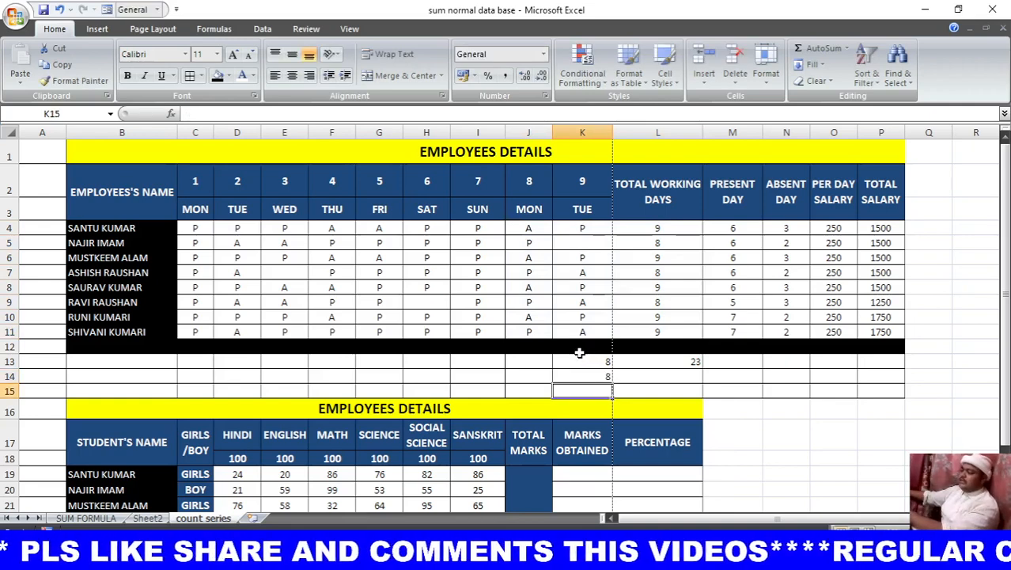
pyautogui.click(645, 375)
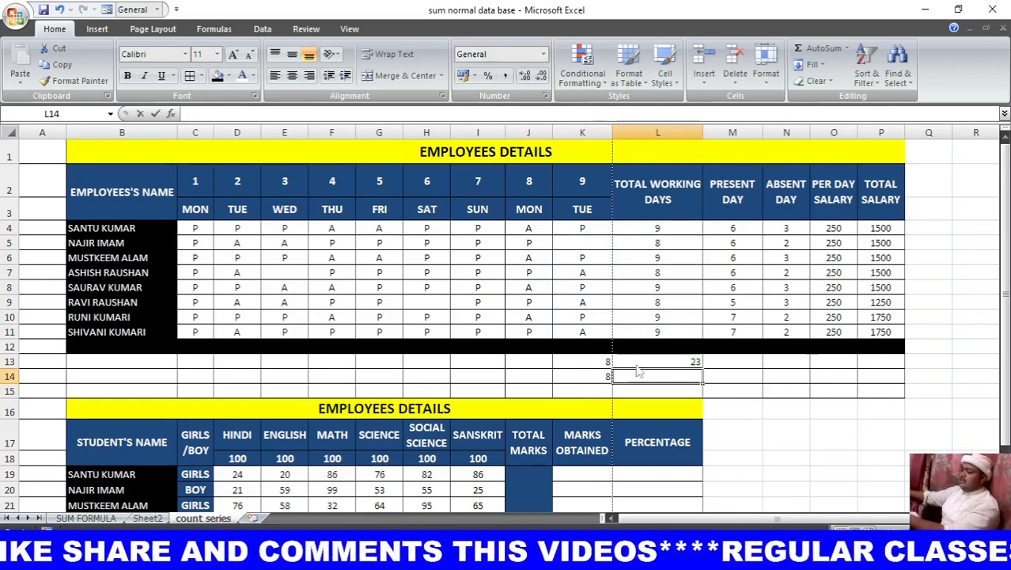
pyautogui.write('8')
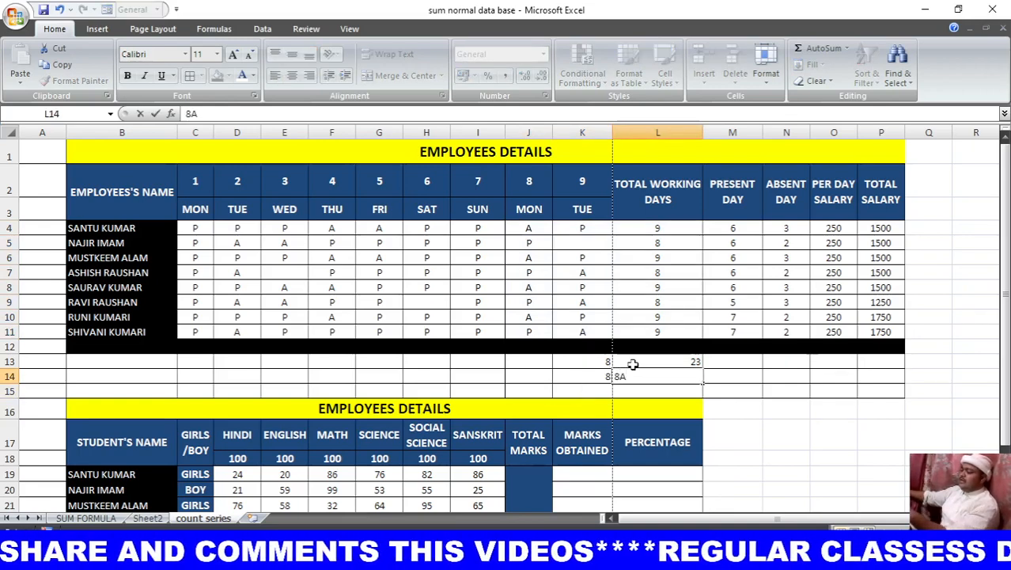
pyautogui.write('A')
pyautogui.press('Return')
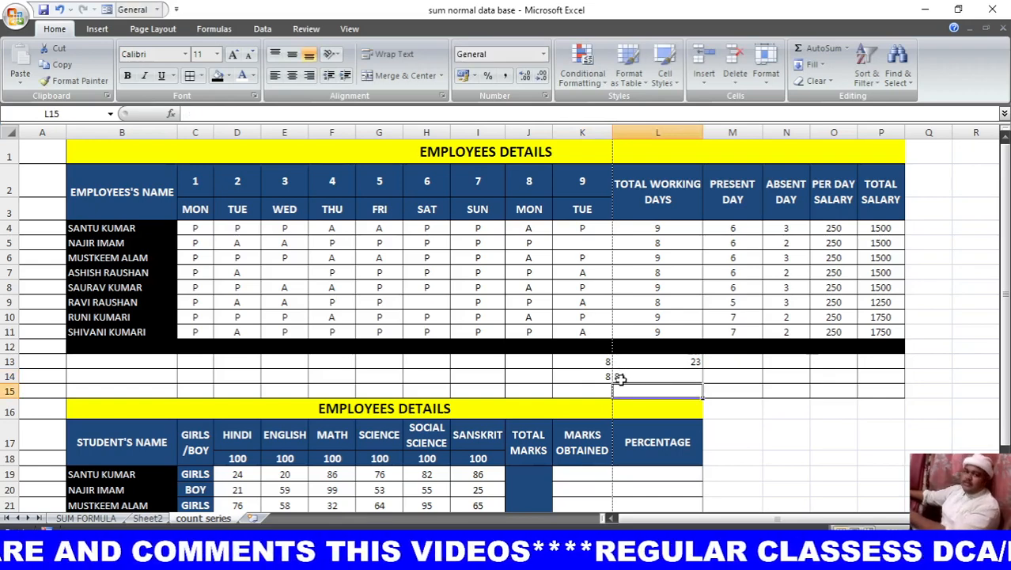
pyautogui.click(646, 377)
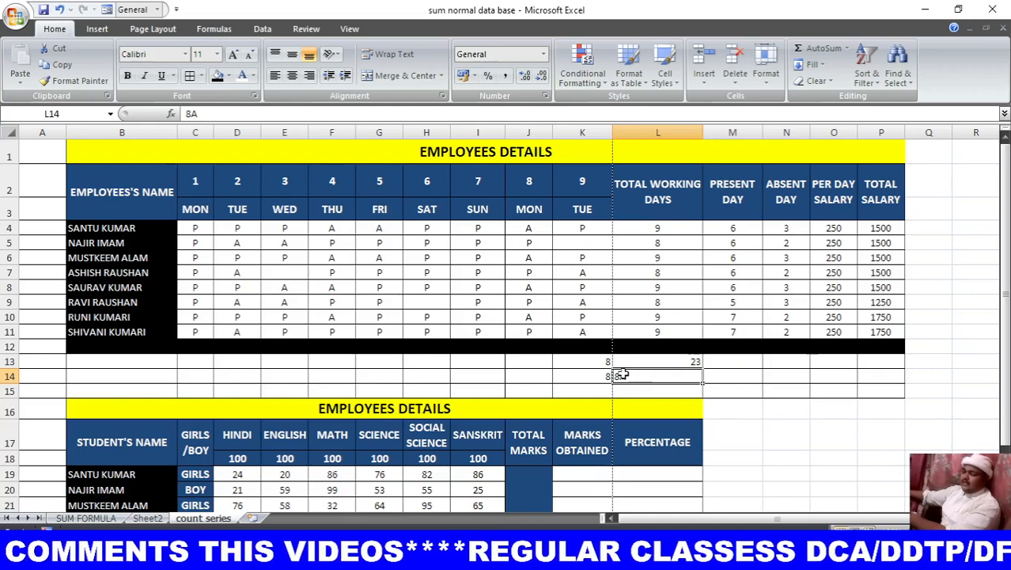
pyautogui.click(592, 377)
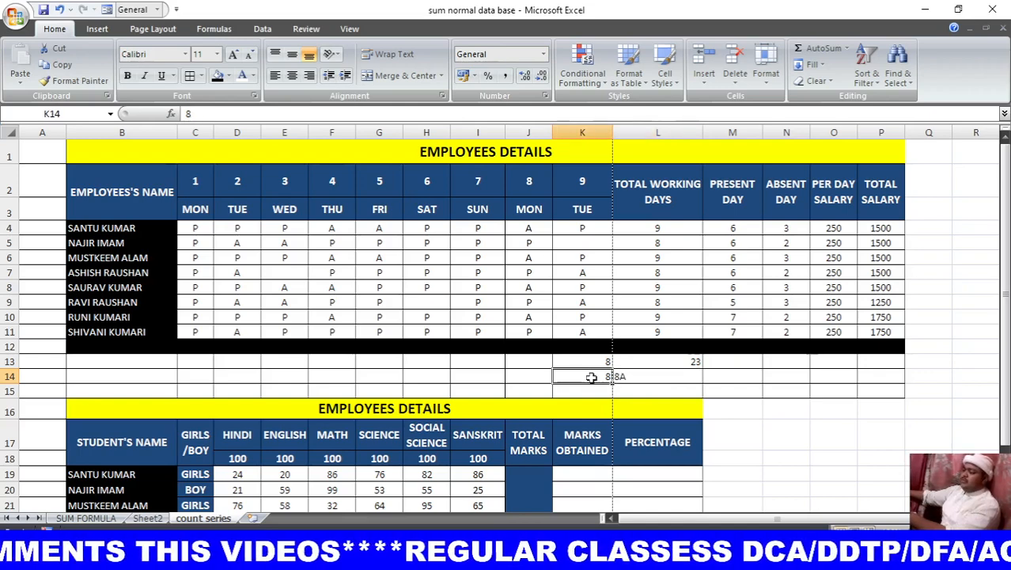
pyautogui.click(662, 378)
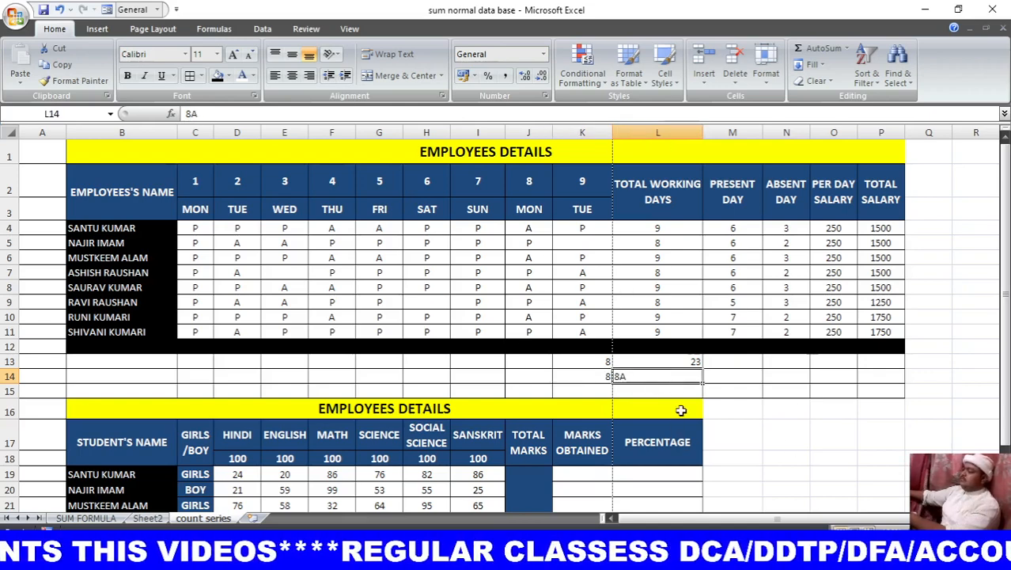
# Enter a COUNTBLANK formula in cell M14 for the attendance range C4:K11 and check that range for empty cells.
pyautogui.click(720, 378)
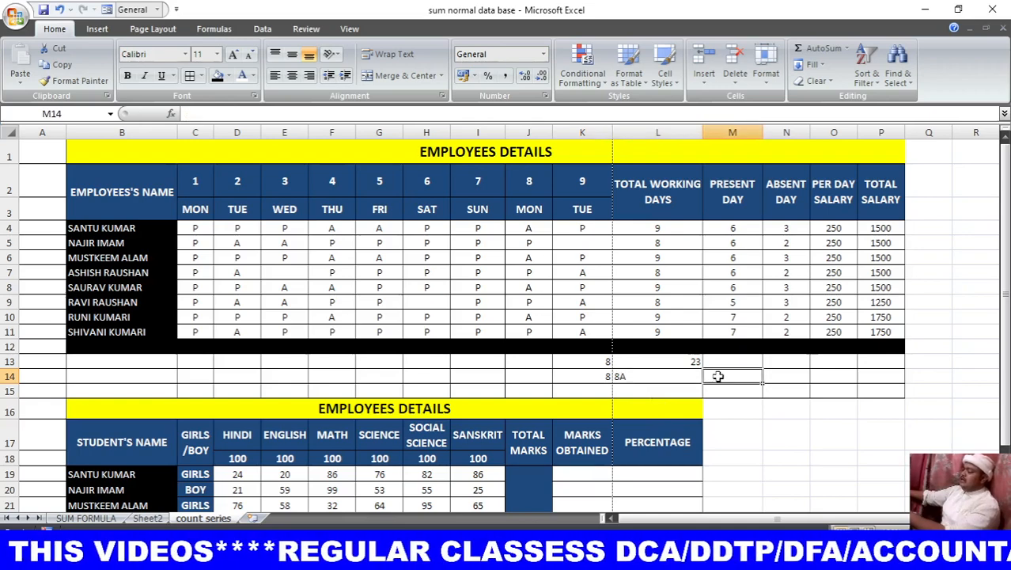
pyautogui.write('=')
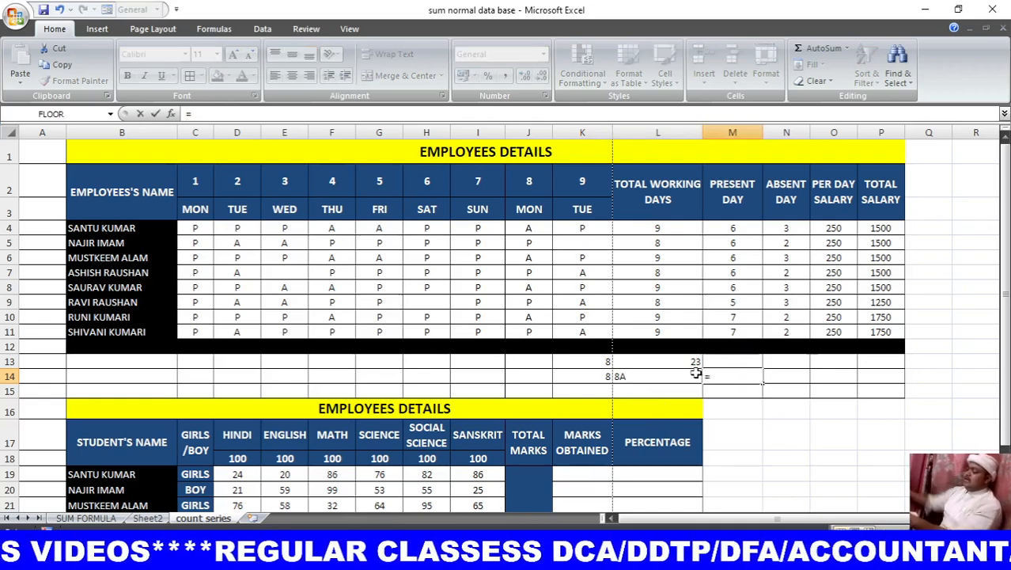
pyautogui.write('COU')
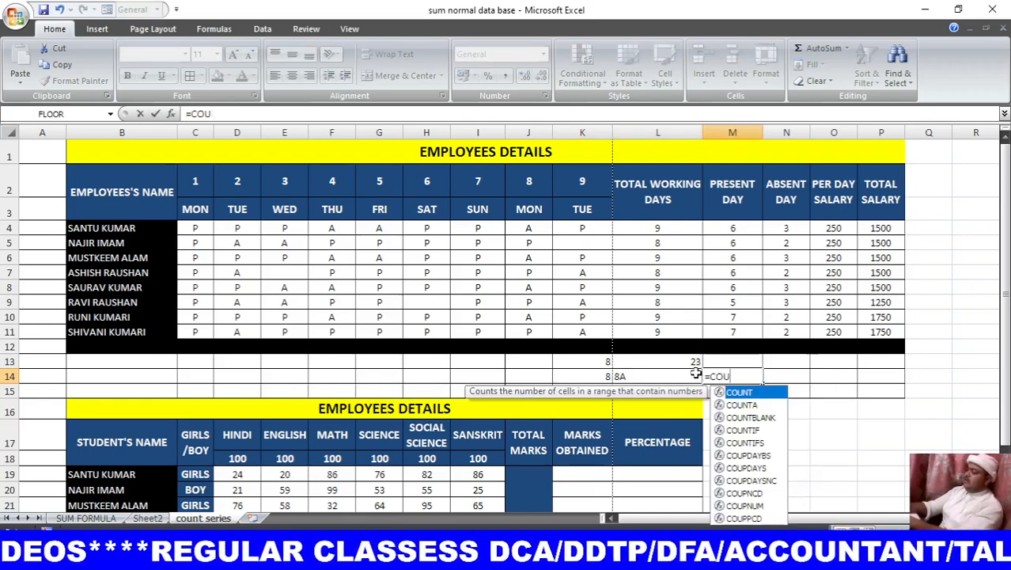
pyautogui.write('N')
pyautogui.press('Down')
pyautogui.press('Down')
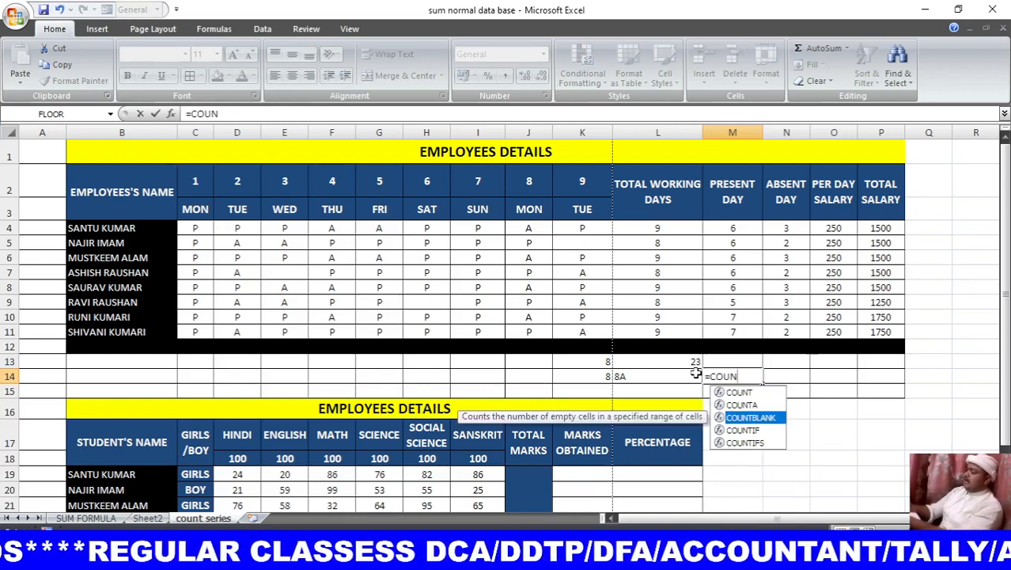
pyautogui.press('Tab')
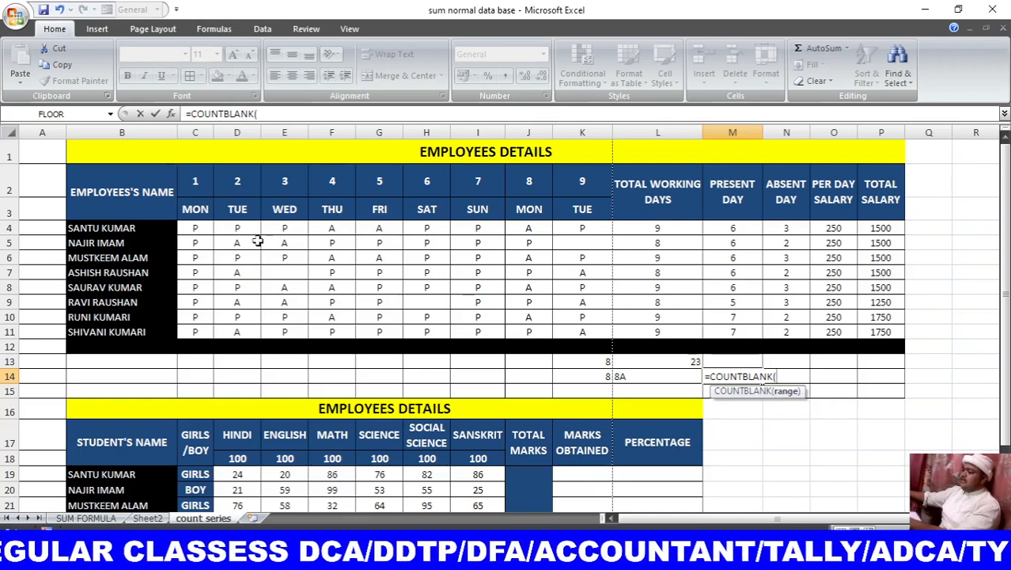
pyautogui.moveTo(195, 227); pyautogui.dragTo(588, 329)
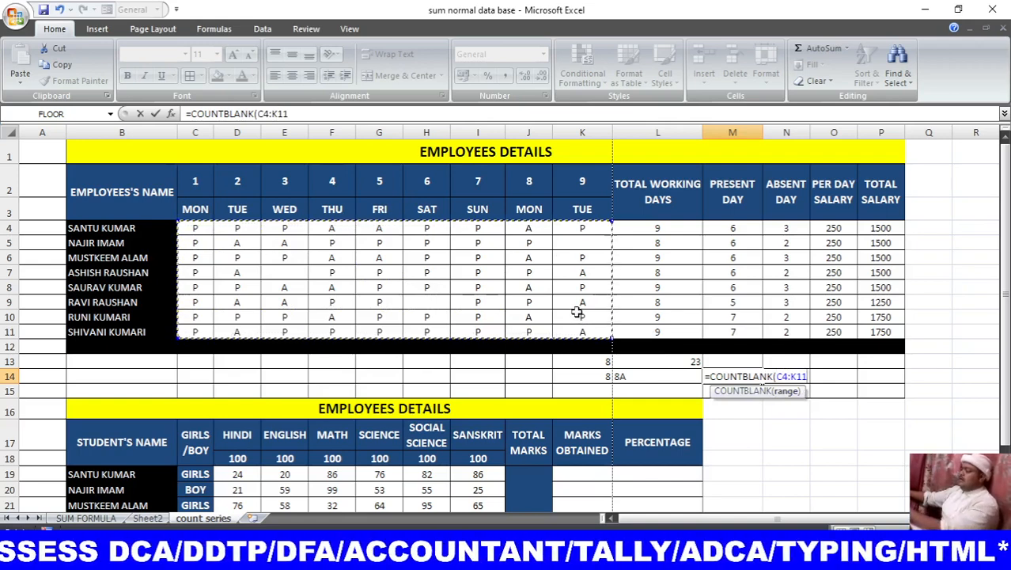
pyautogui.press('Return')
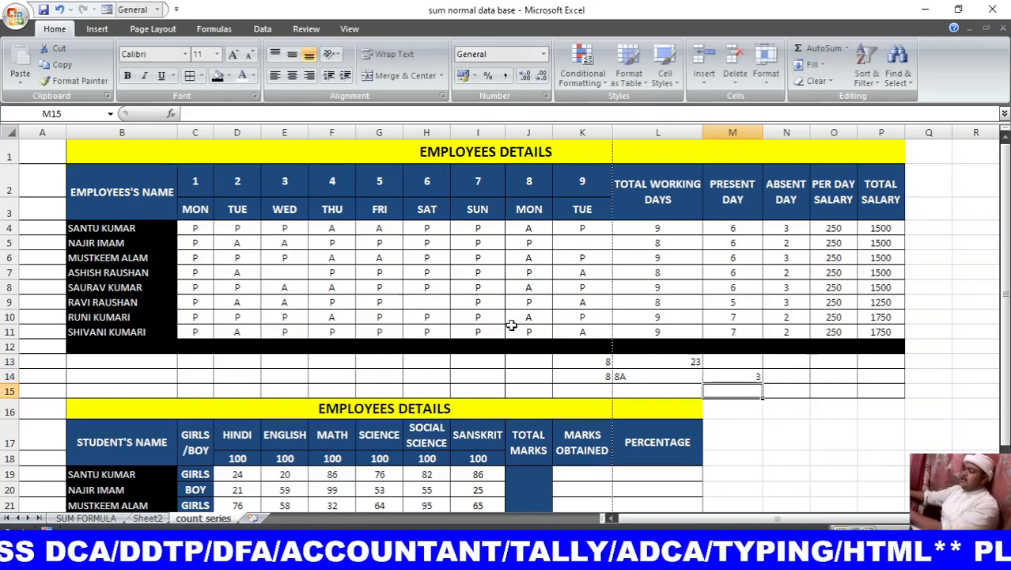
pyautogui.click(197, 229)
pyautogui.moveTo(197, 228); pyautogui.dragTo(571, 331)
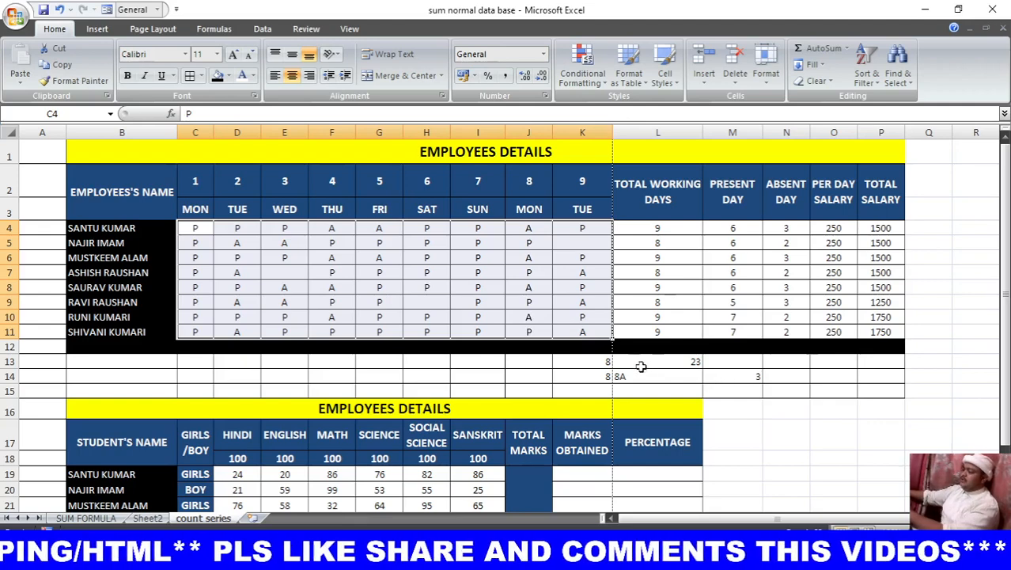
pyautogui.click(720, 389)
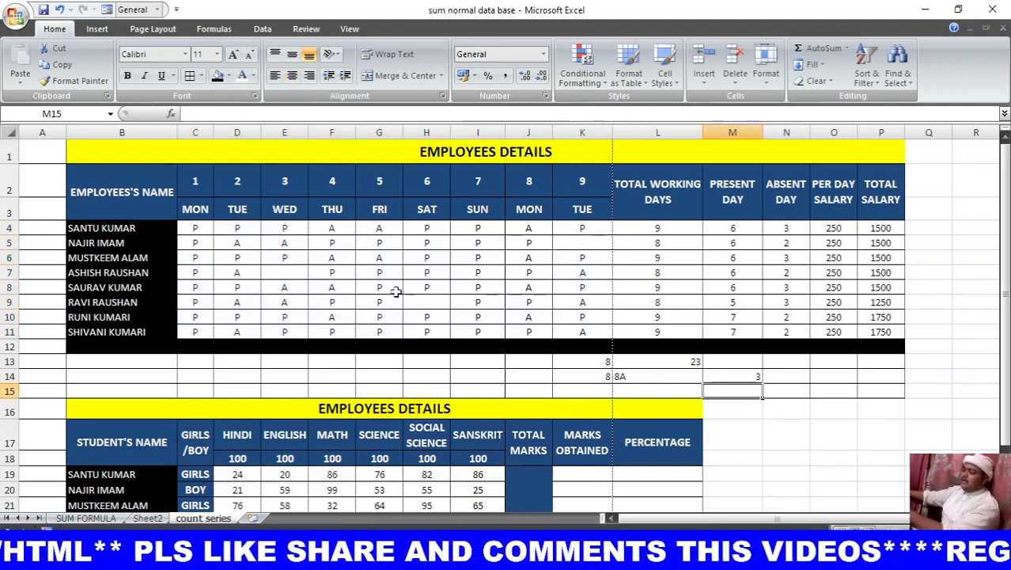
# Fill the three empty attendance cells E7, H9 and K5 with red.
pyautogui.click(281, 273)
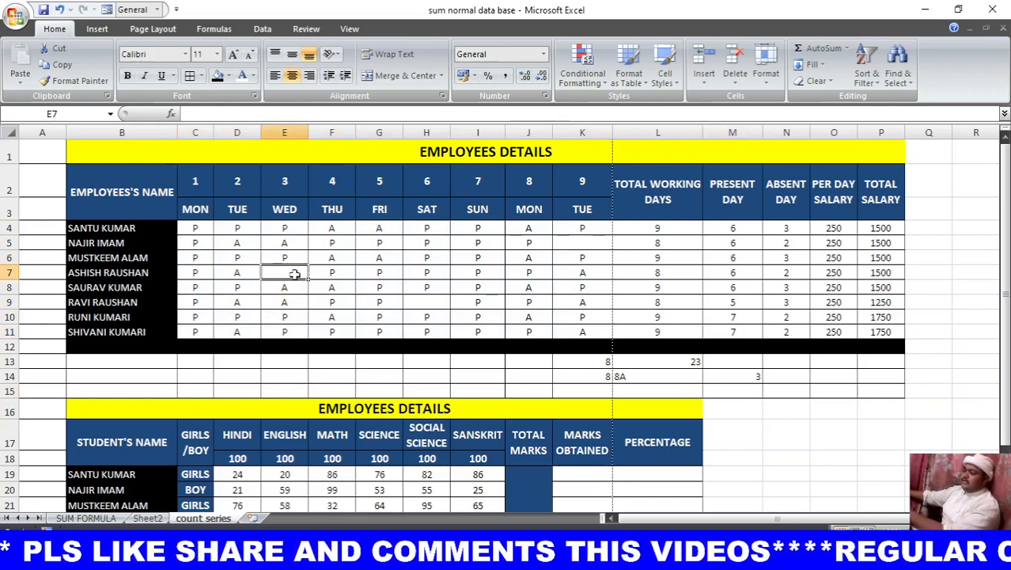
pyautogui.click(429, 300)
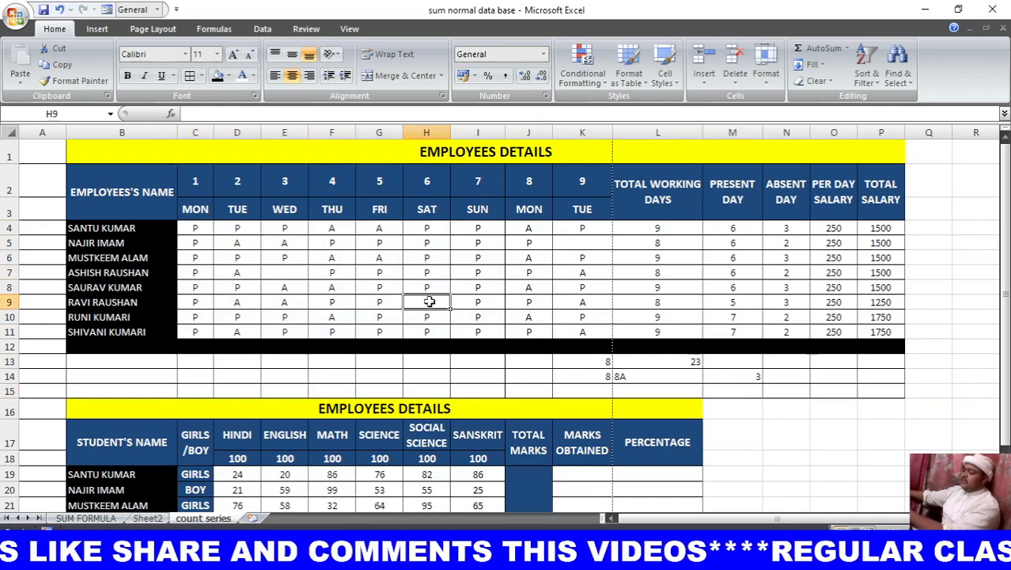
pyautogui.click(558, 242)
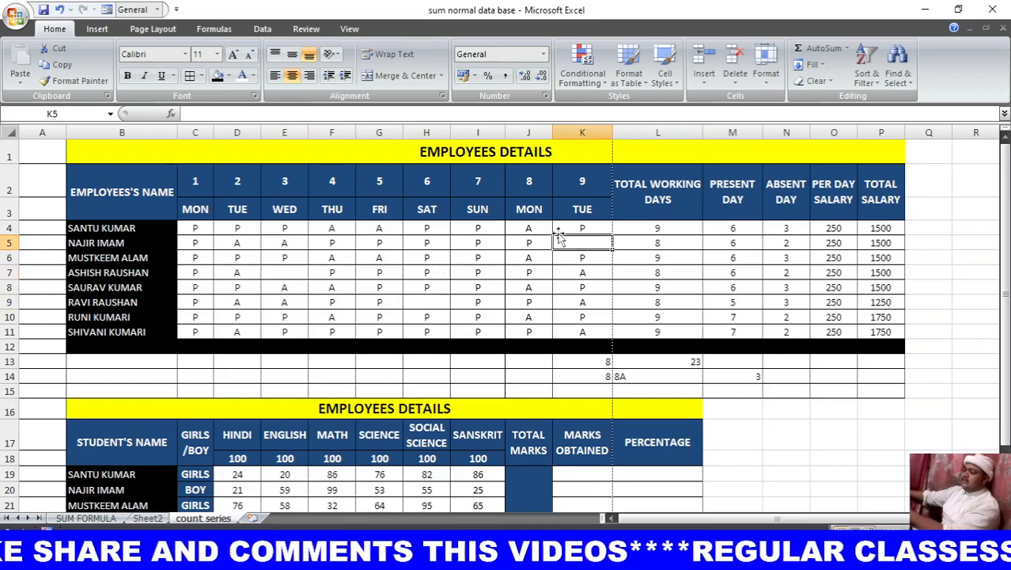
pyautogui.click(282, 276)
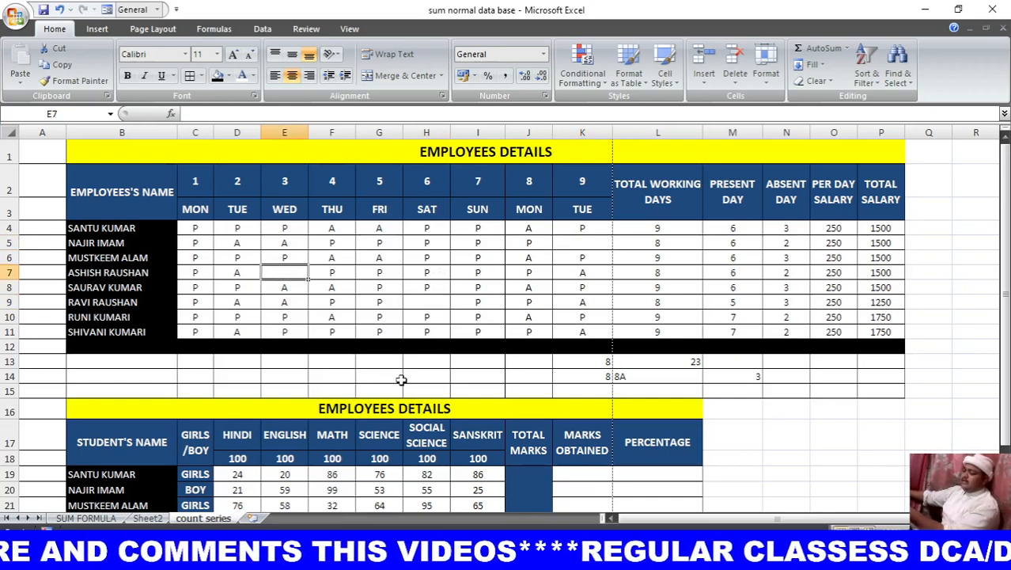
pyautogui.click(434, 307)
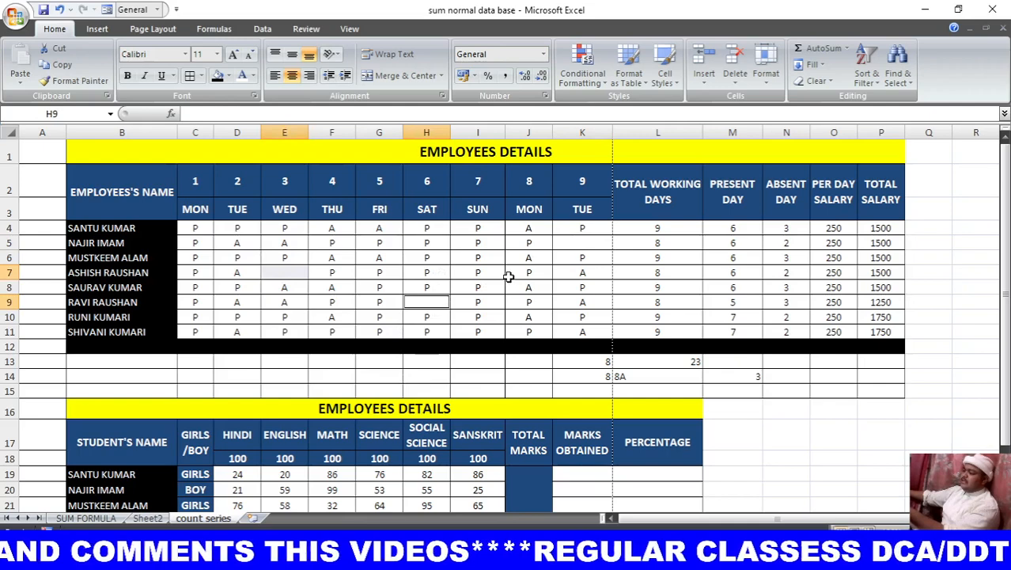
pyautogui.click(575, 245)
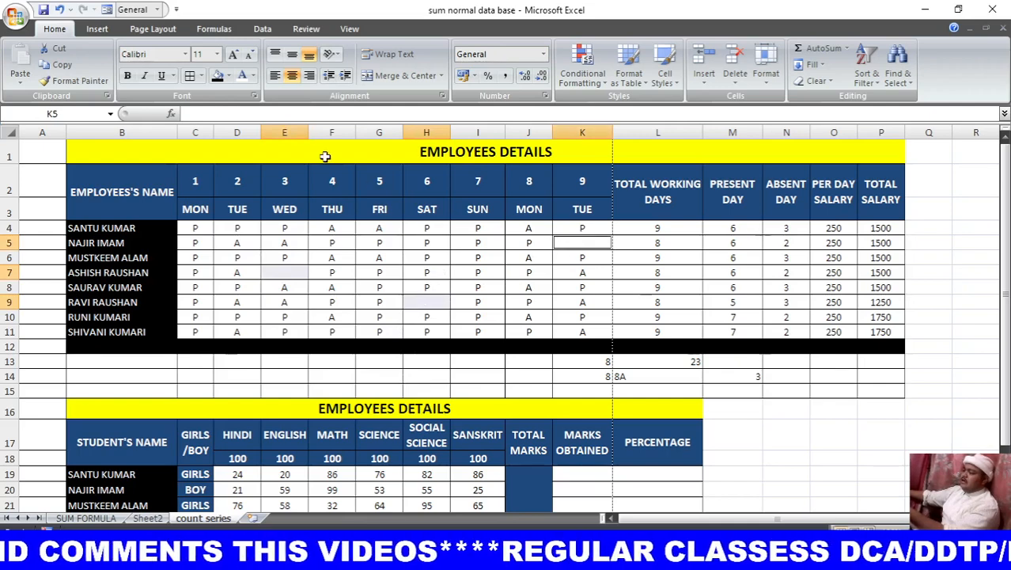
pyautogui.click(228, 75)
pyautogui.click(229, 188)
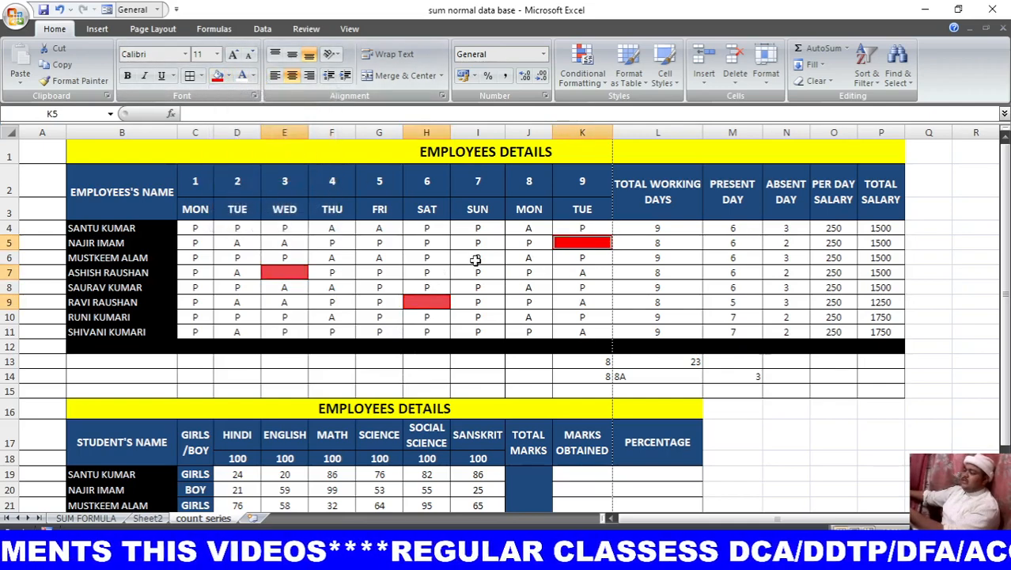
pyautogui.click(750, 435)
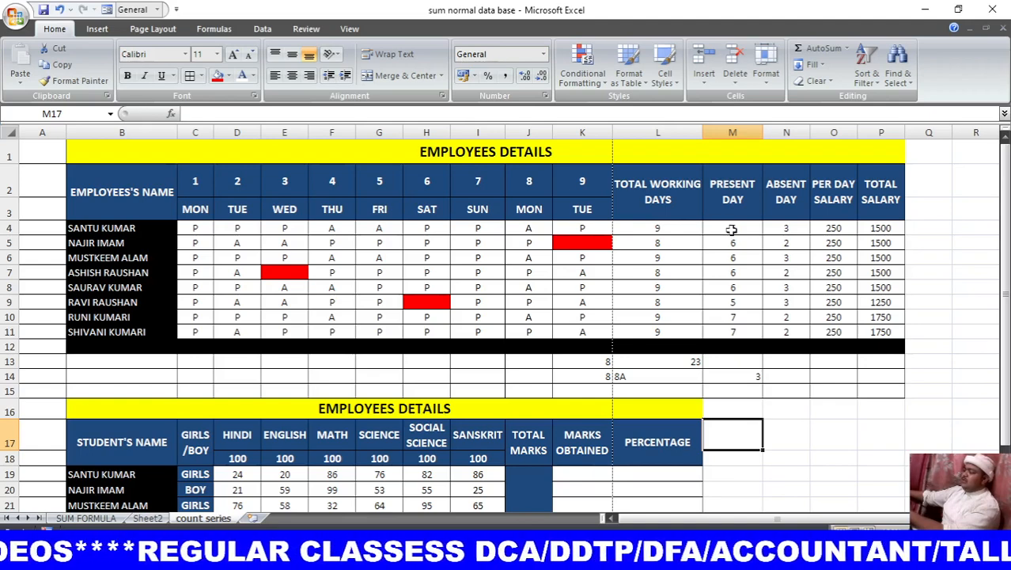
# Clear the existing Present Day and Absent Day results in M4:N11.
pyautogui.moveTo(733, 228); pyautogui.dragTo(792, 327)
pyautogui.press('Delete')
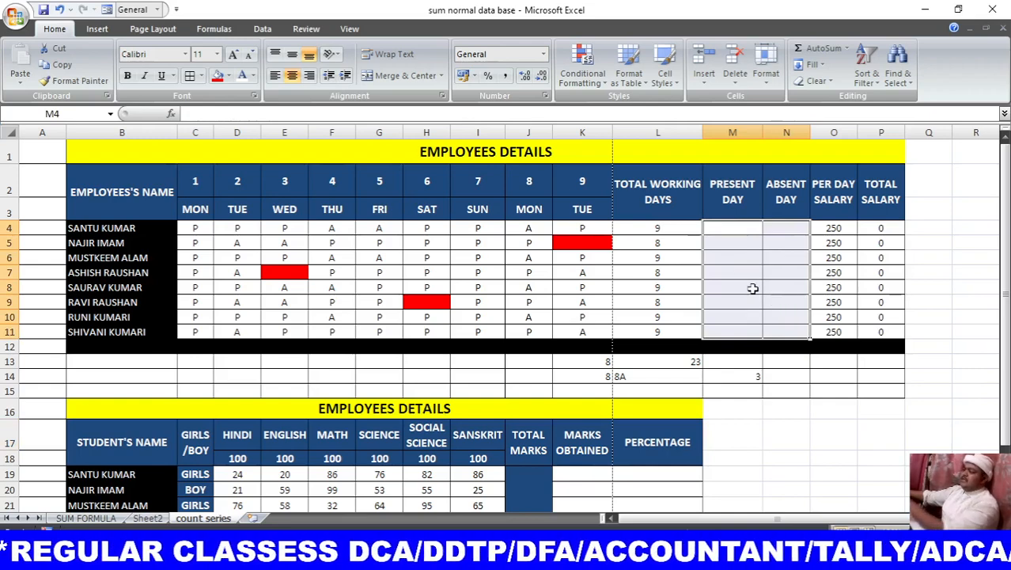
# Enter =COUNTIF(C4:K4,"P") in cell M4 to count the first employee's present days.
pyautogui.click(735, 230)
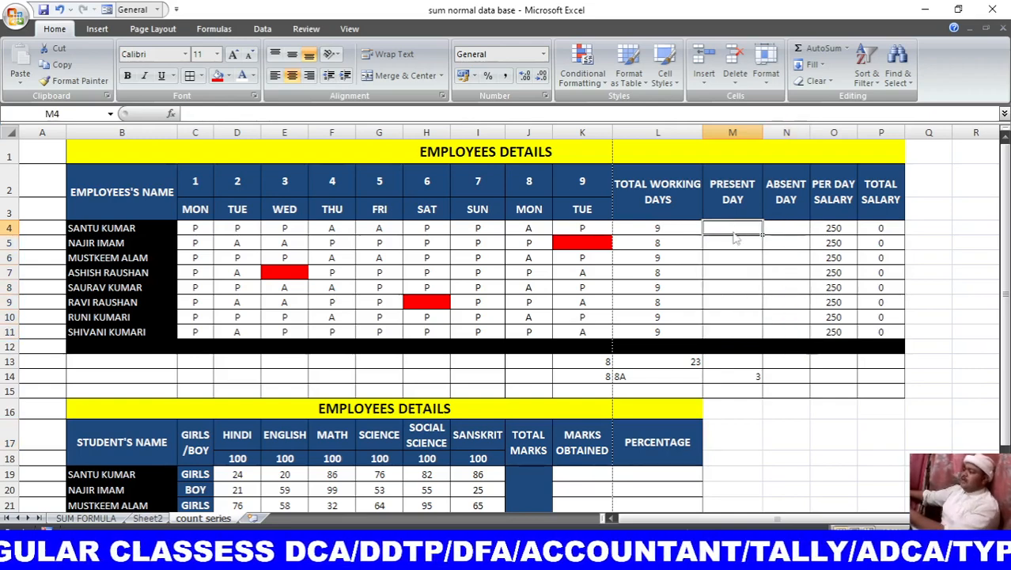
pyautogui.write('=')
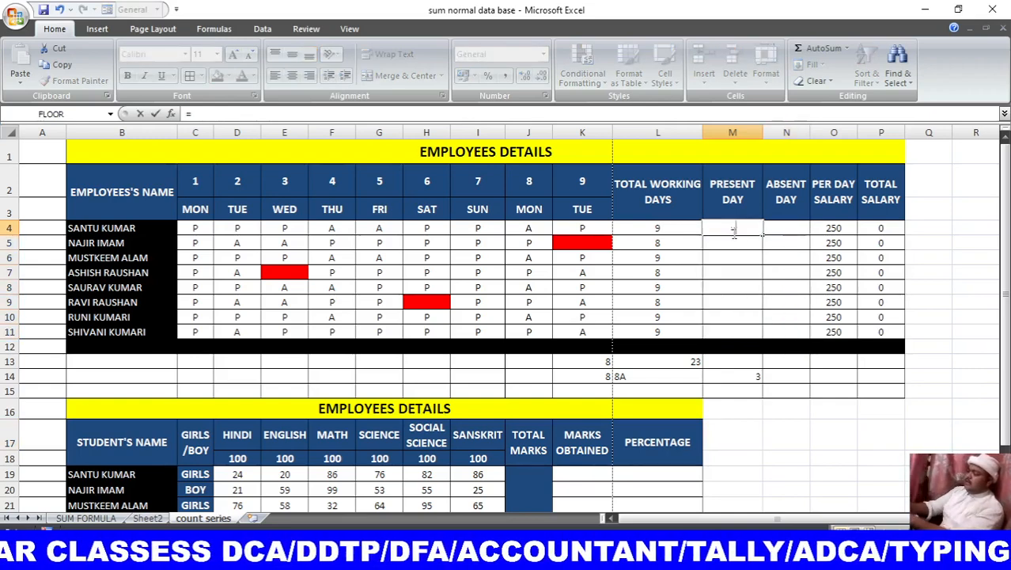
pyautogui.write('COUNT')
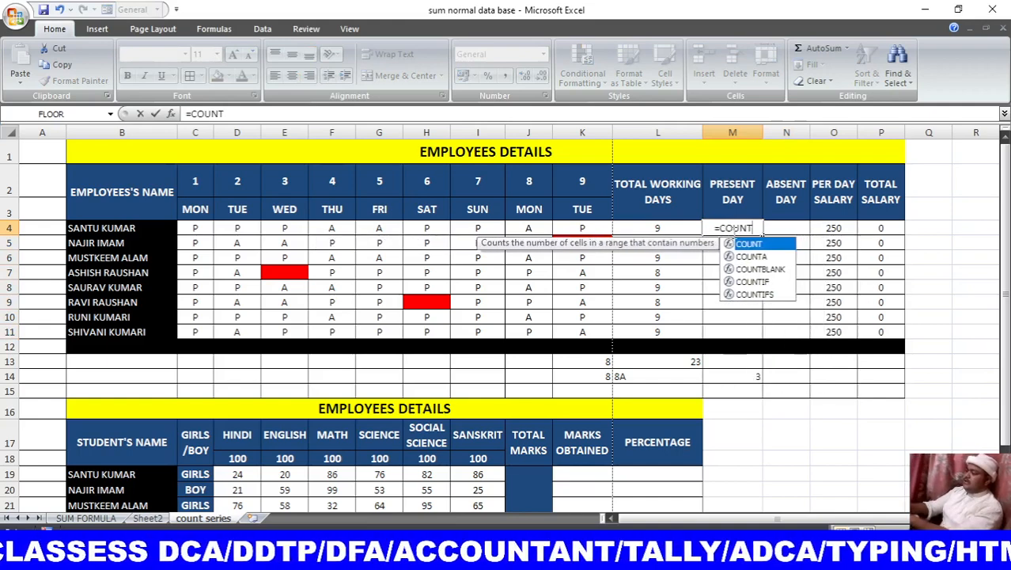
pyautogui.write('IF(')
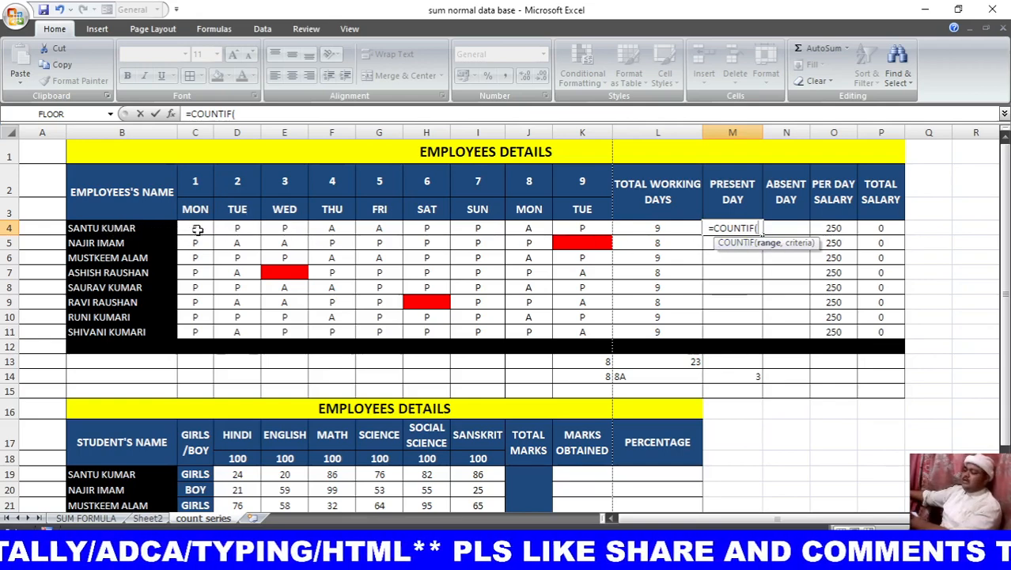
pyautogui.moveTo(197, 228); pyautogui.dragTo(566, 232)
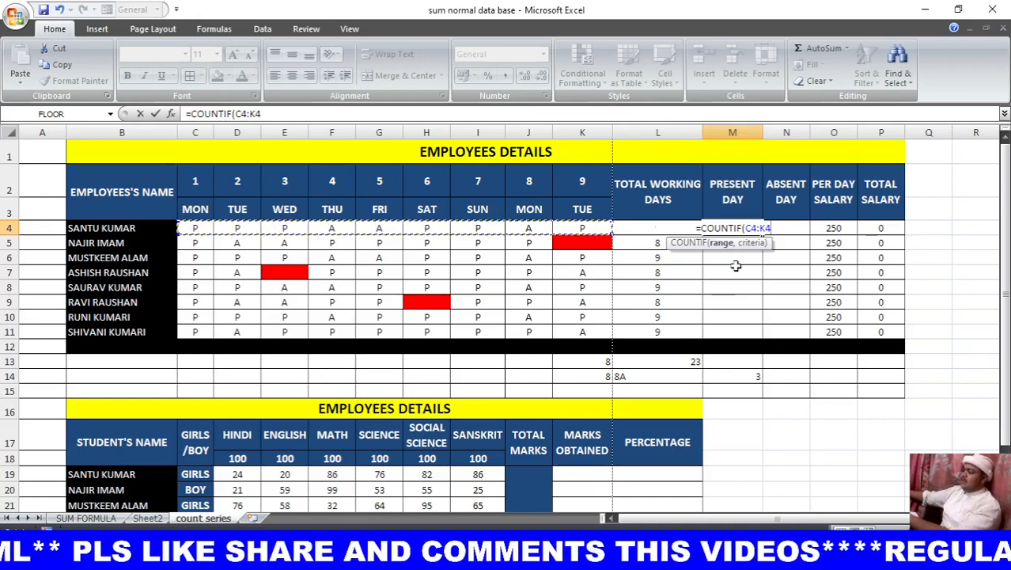
pyautogui.write(',')
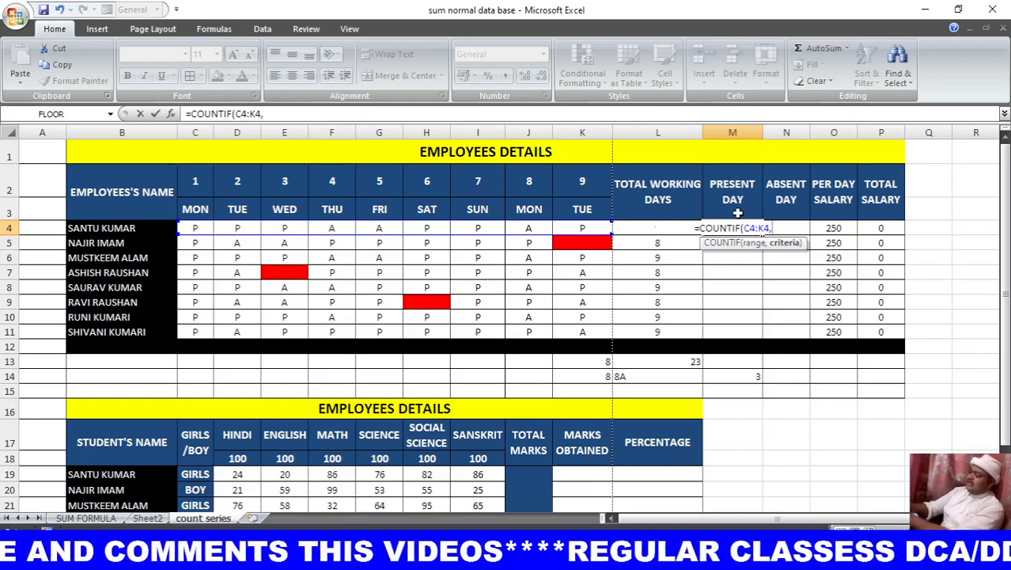
pyautogui.write('"')
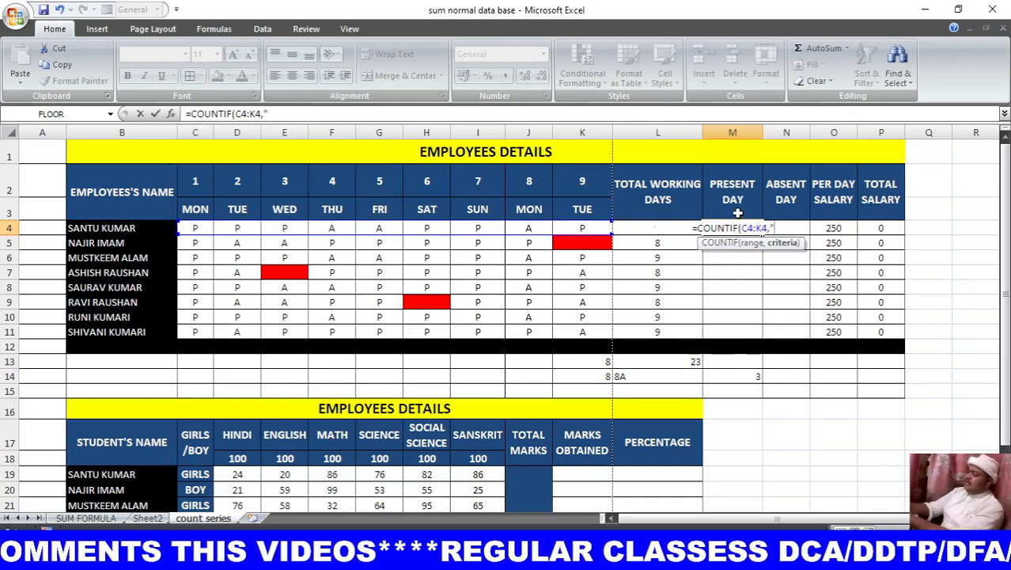
pyautogui.write('P"')
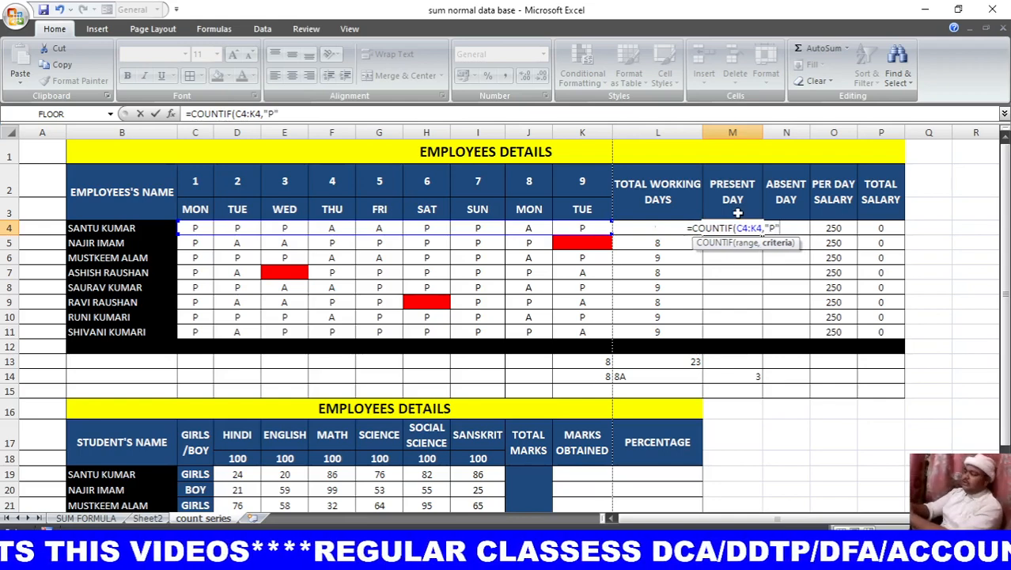
pyautogui.press('Return')
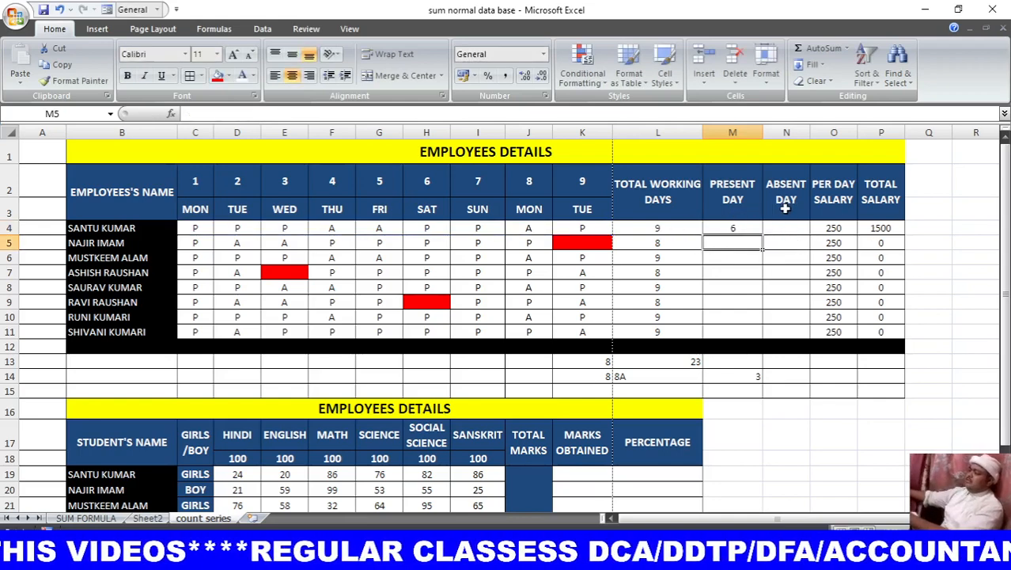
pyautogui.click(734, 228)
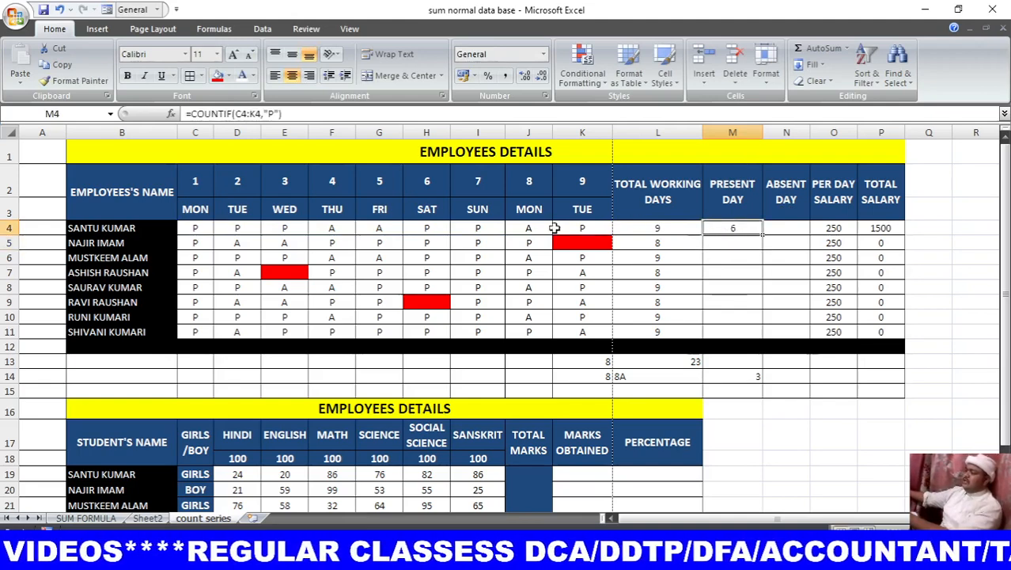
# Enter =COUNTIF(C4:K4,"A") in cell N4 to count the first employee's absent days.
pyautogui.click(782, 228)
pyautogui.write('=')
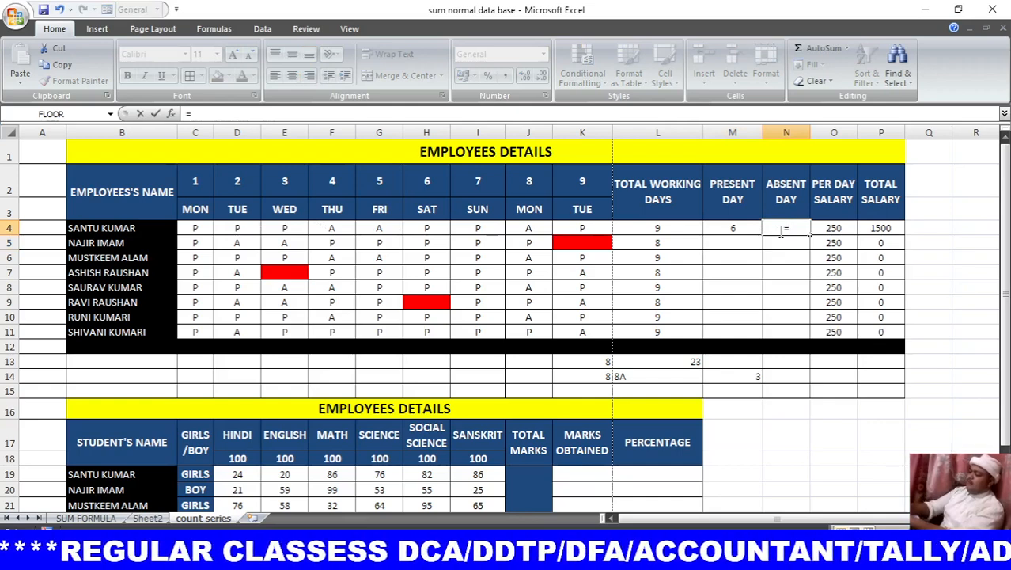
pyautogui.write('COUNT')
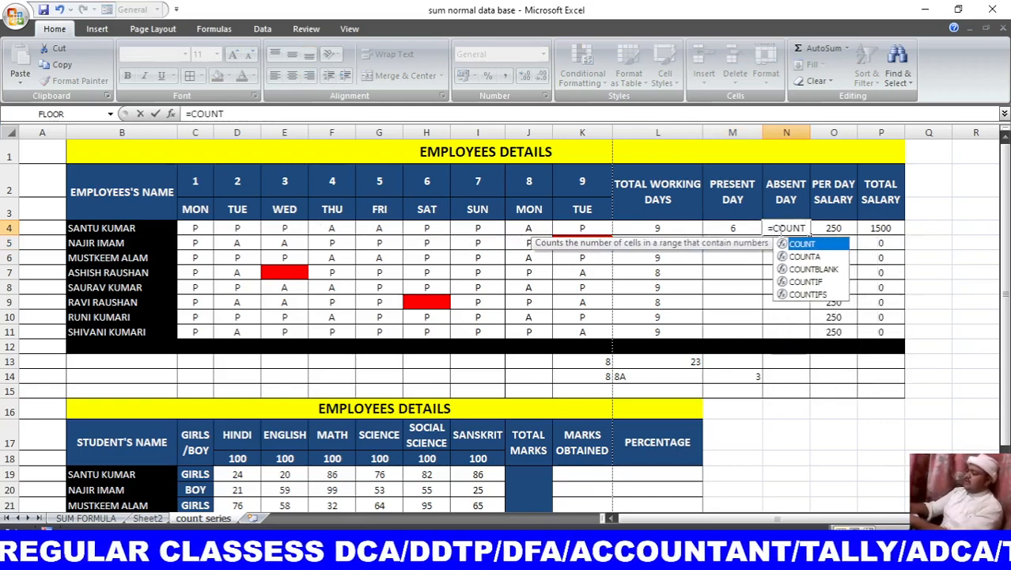
pyautogui.write('IF(')
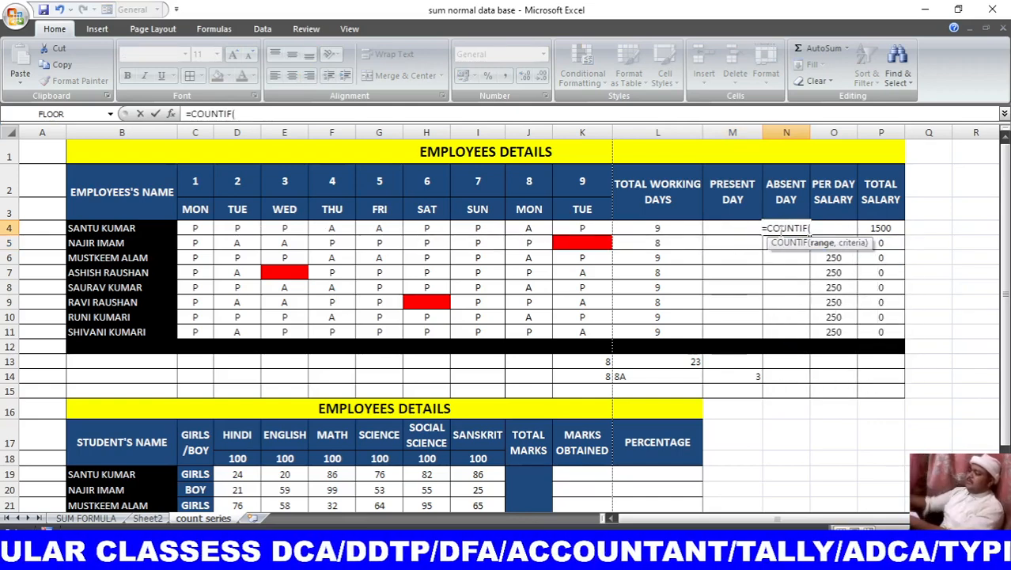
pyautogui.moveTo(197, 229); pyautogui.dragTo(578, 228)
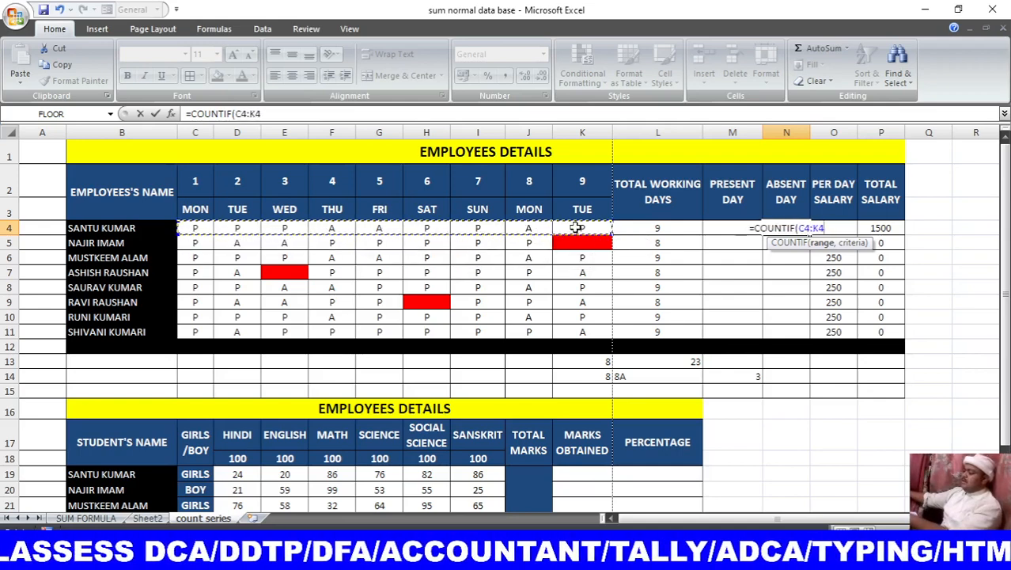
pyautogui.write(',')
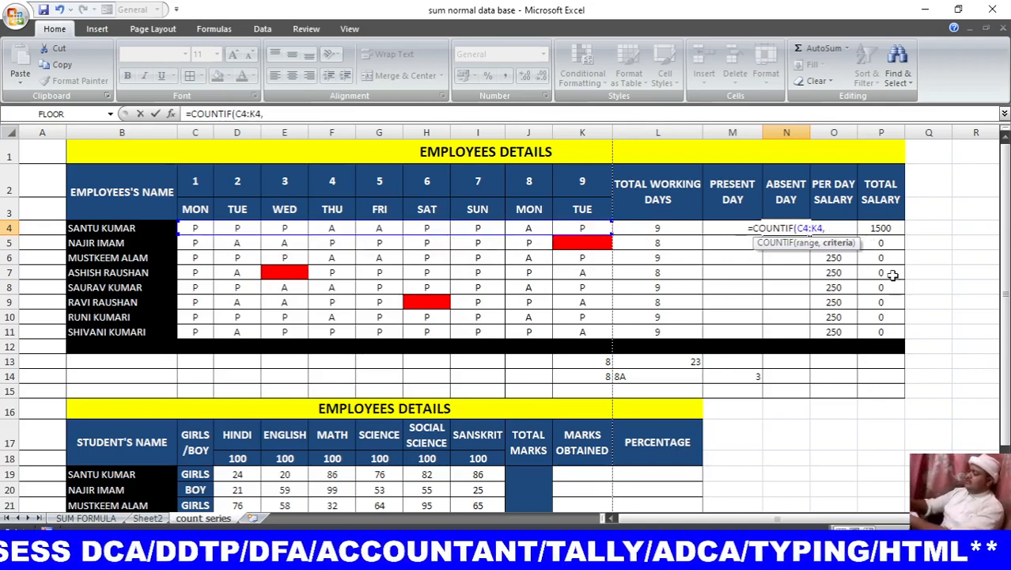
pyautogui.write('"')
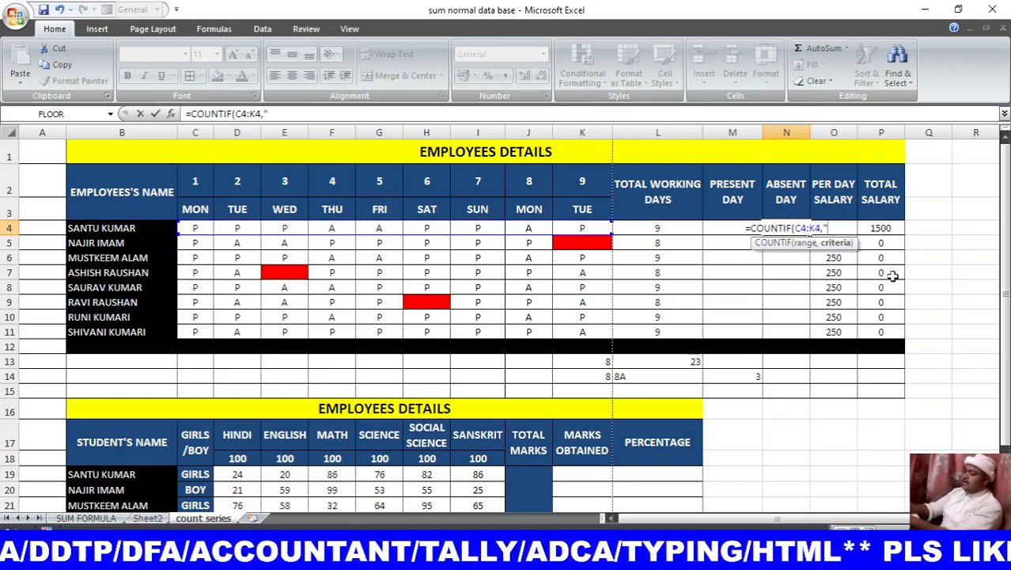
pyautogui.write('A"')
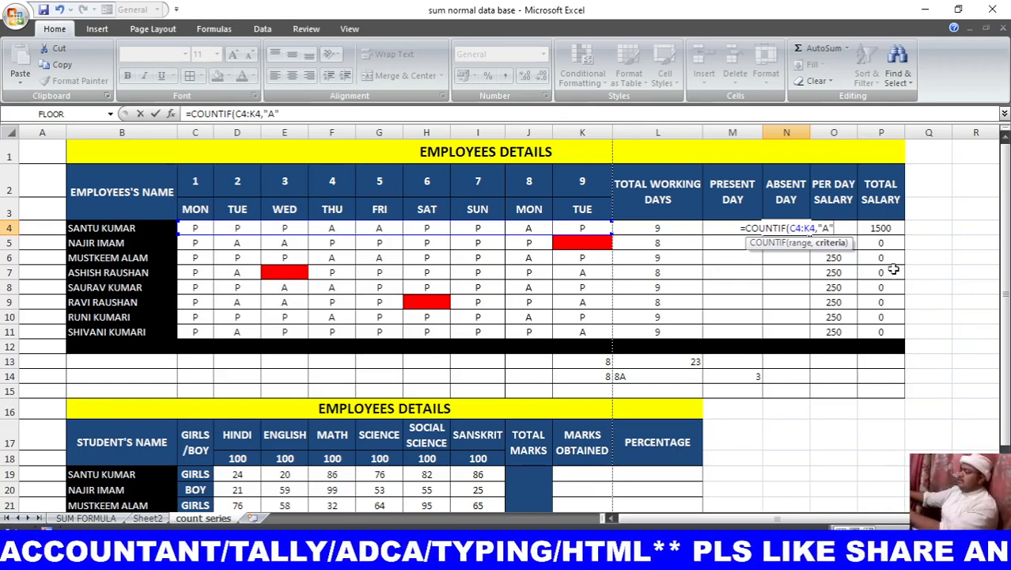
pyautogui.press('Return')
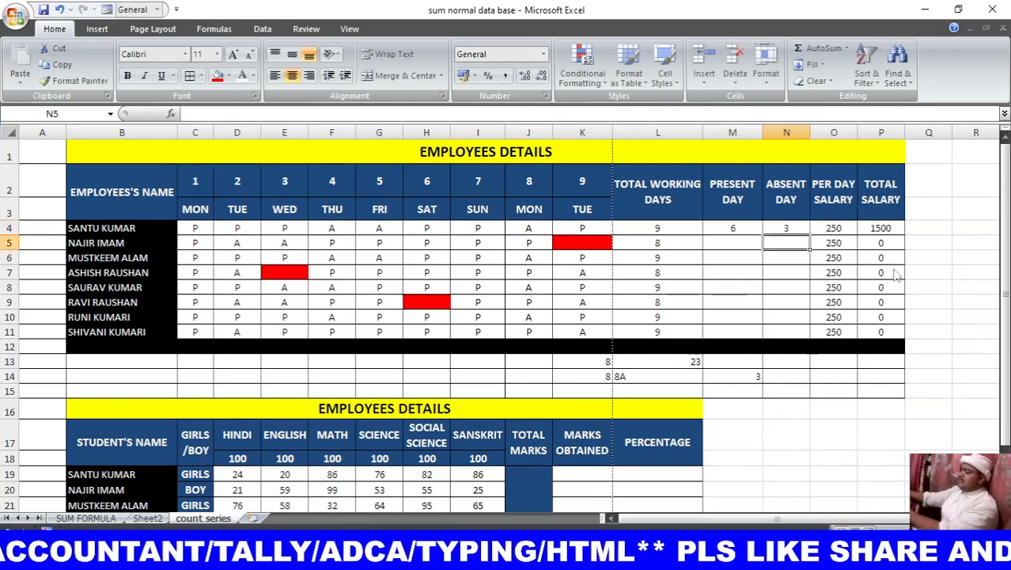
pyautogui.click(788, 227)
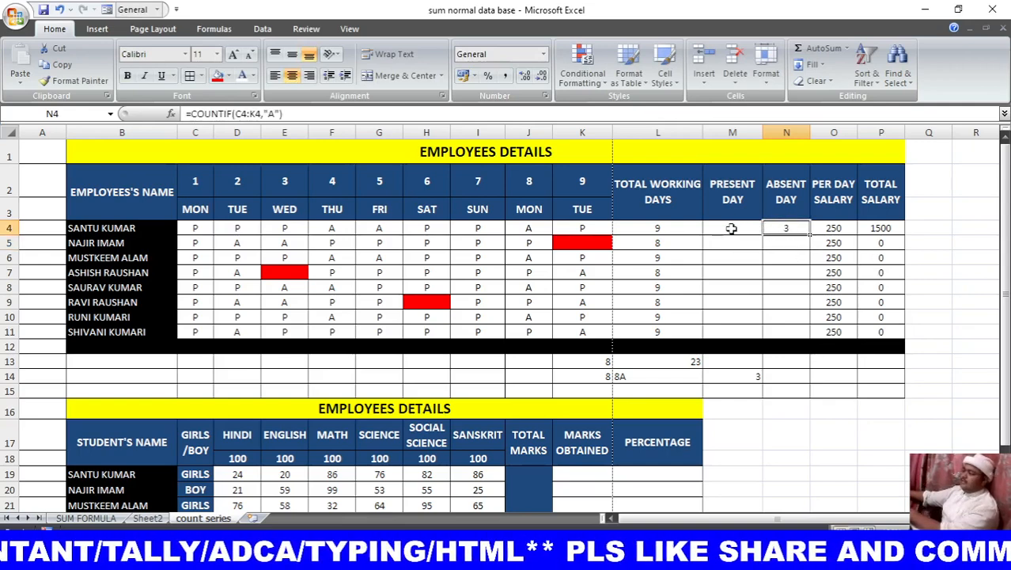
# Copy the COUNTIF formulas in M4 and N4 down to row 11 for all employees.
pyautogui.click(729, 228)
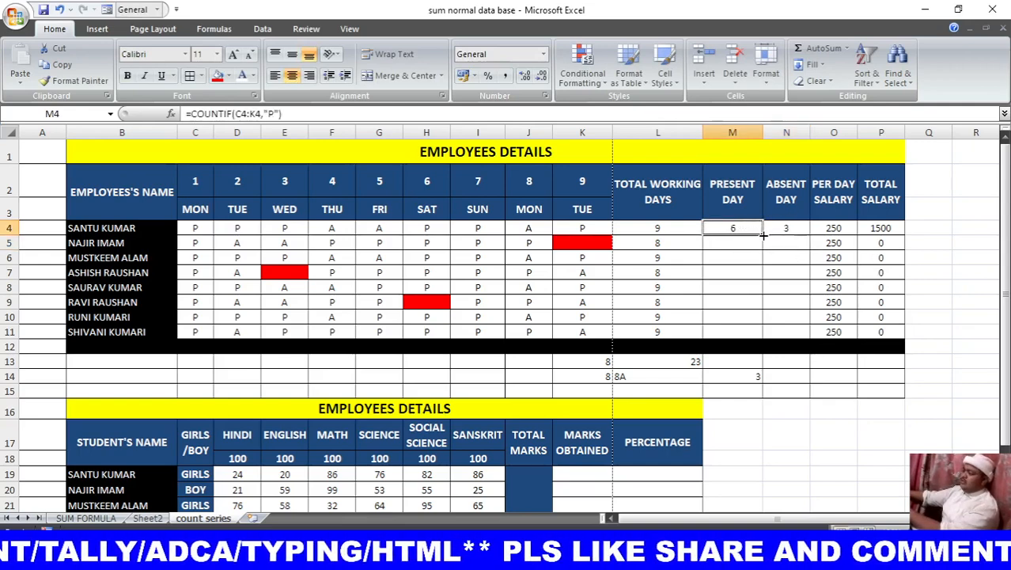
pyautogui.moveTo(763, 238); pyautogui.dragTo(760, 338)
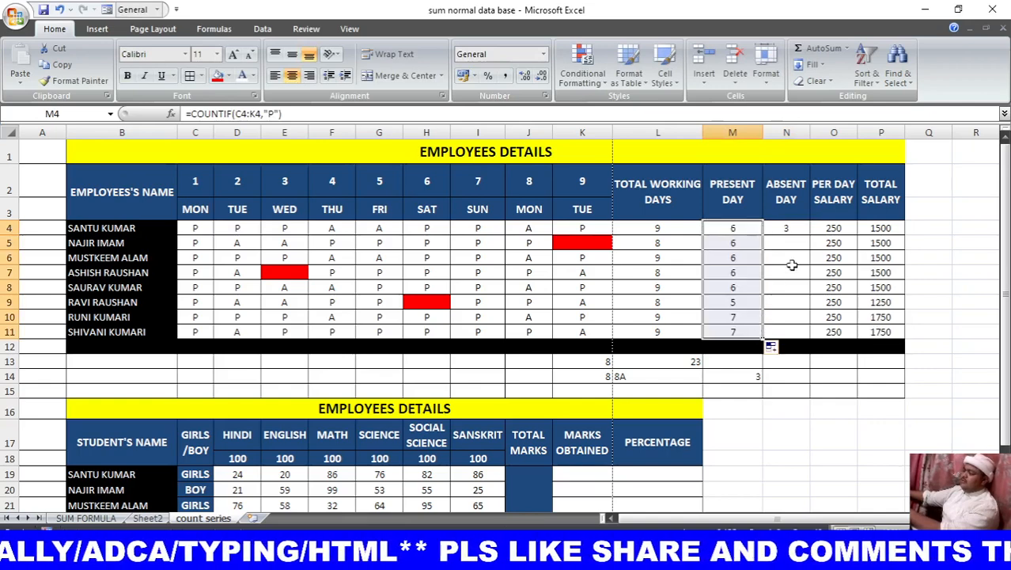
pyautogui.click(795, 229)
pyautogui.moveTo(810, 236); pyautogui.dragTo(805, 334)
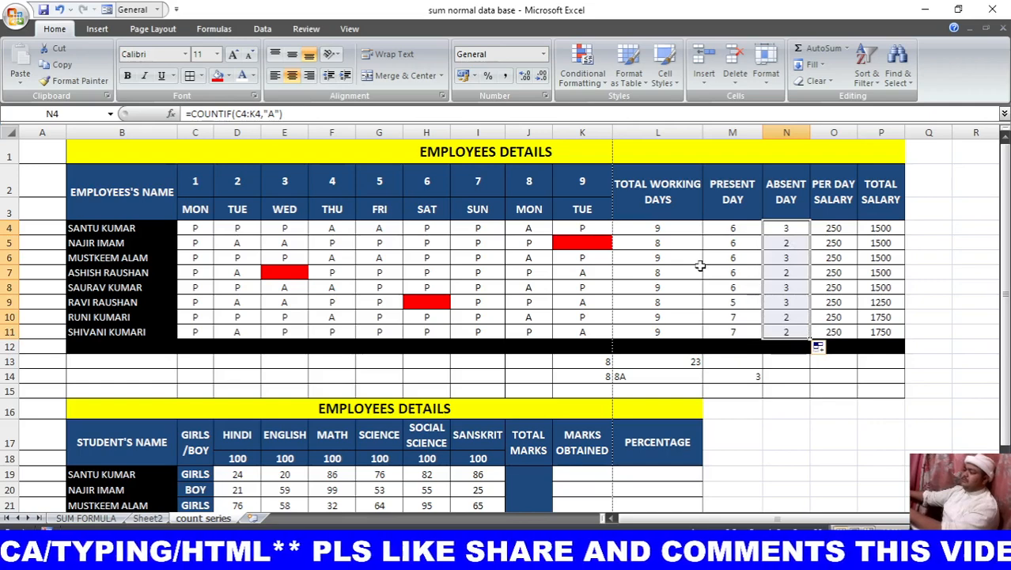
# Enter =M4*O4 in cell P4 to calculate the first employee's total salary from present days and per-day salary.
pyautogui.click(834, 228)
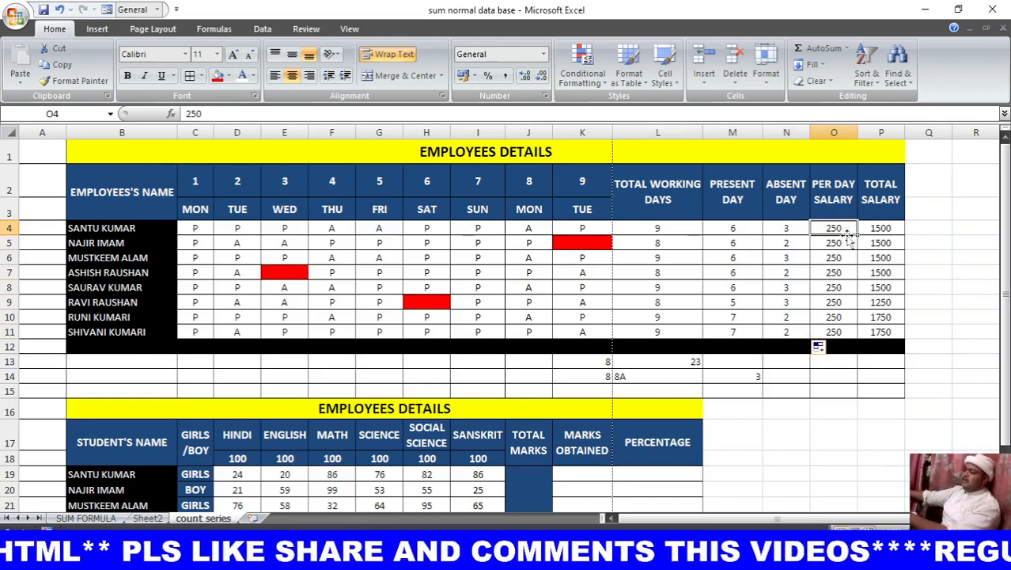
pyautogui.click(887, 227)
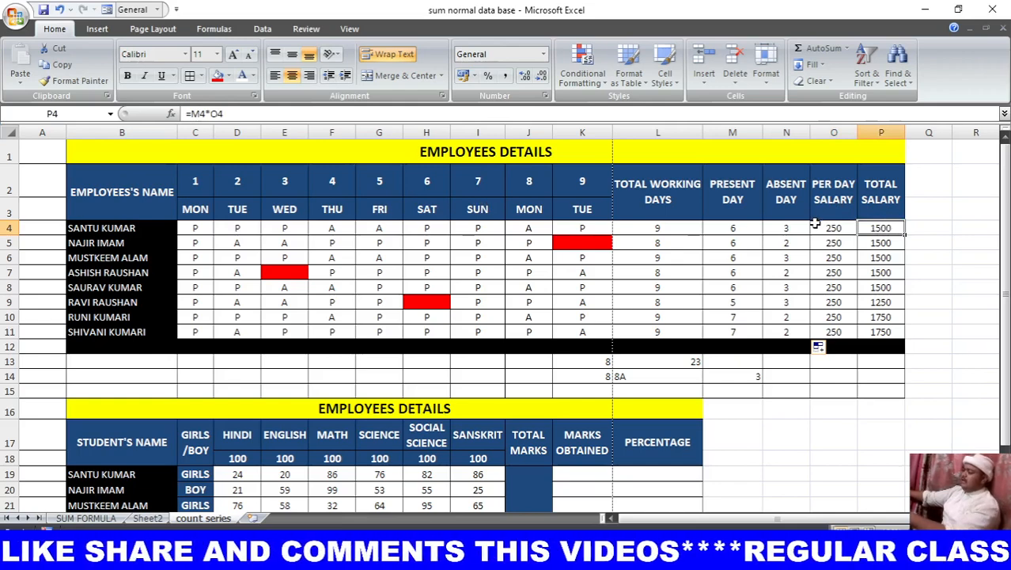
pyautogui.write('=')
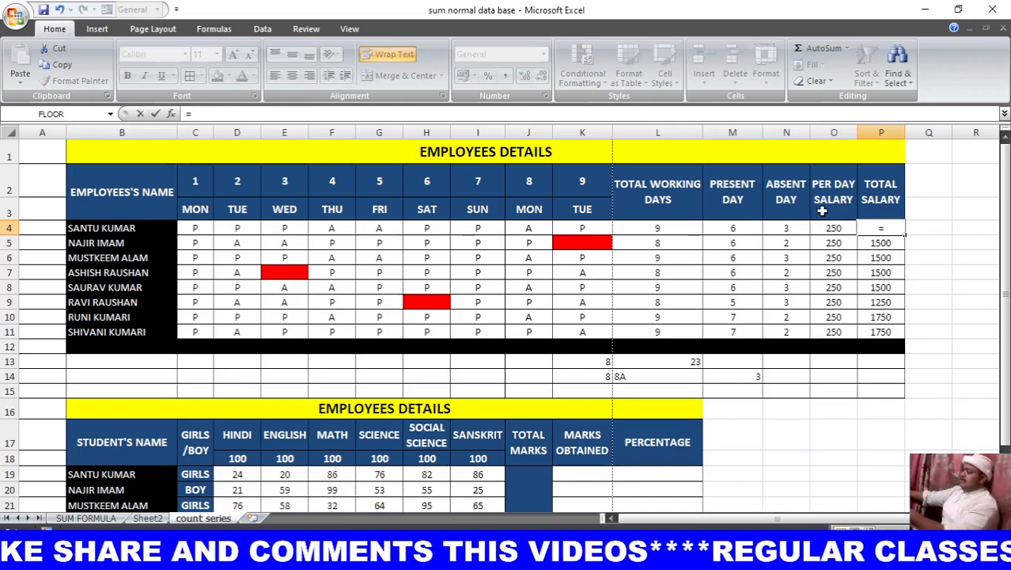
pyautogui.click(748, 228)
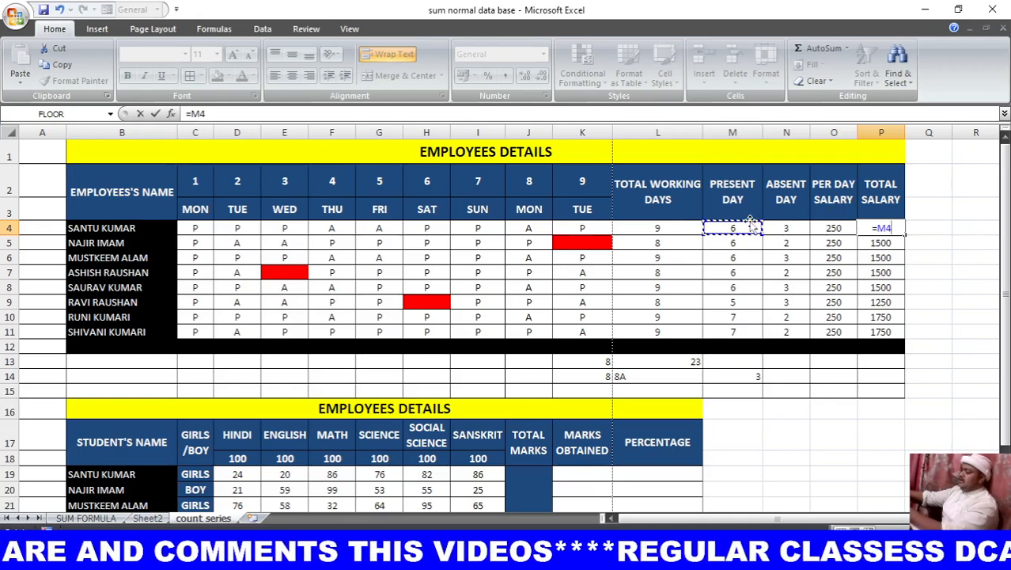
pyautogui.write('*')
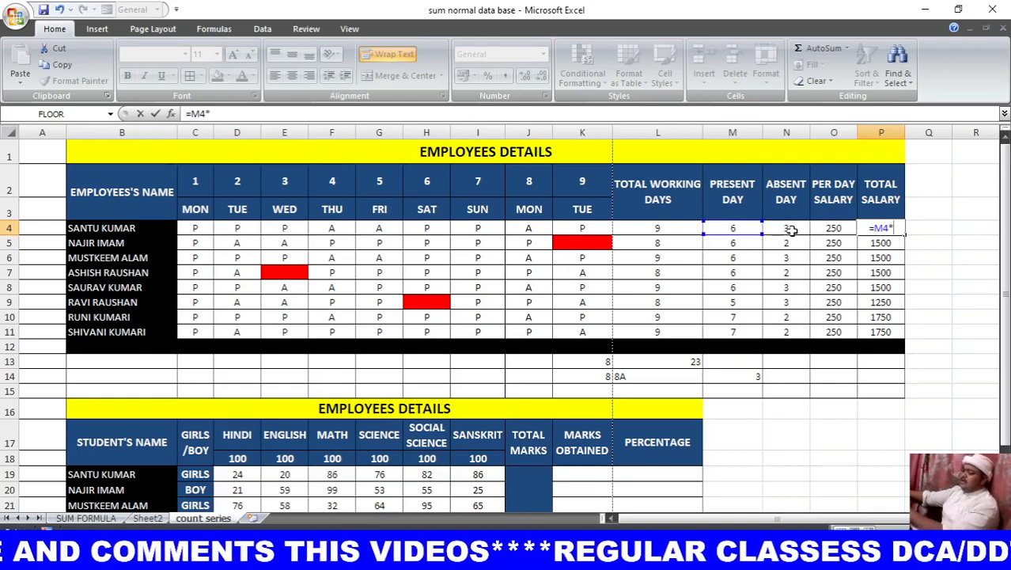
pyautogui.click(833, 228)
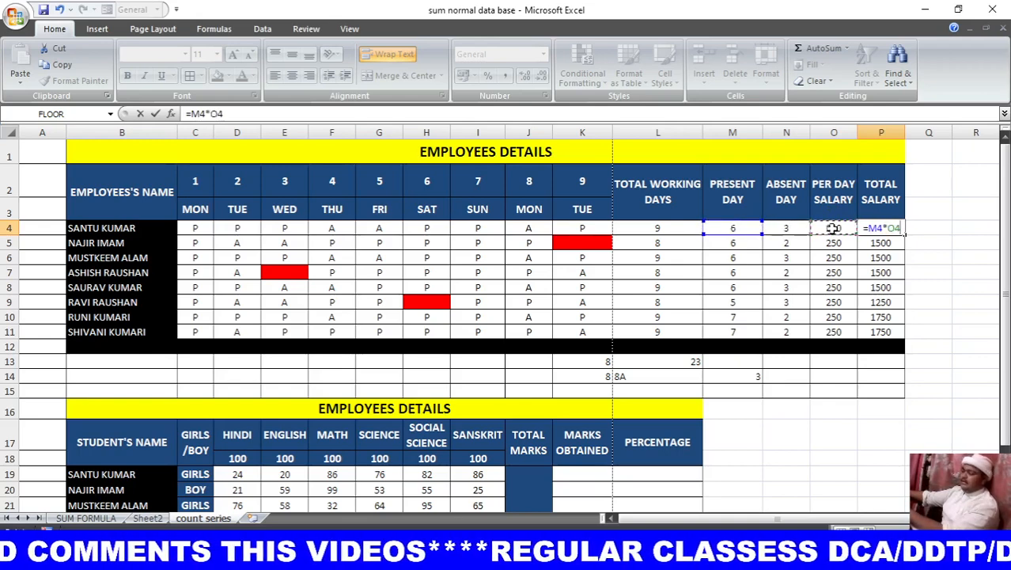
pyautogui.press('Return')
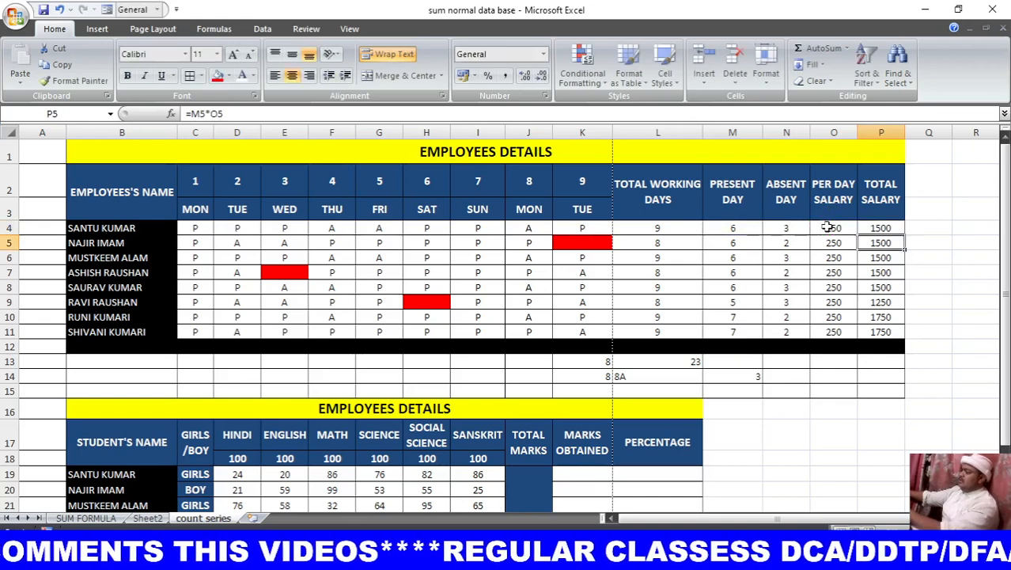
# Copy the total salary formula in P4 down to row 11 for all employees.
pyautogui.click(886, 227)
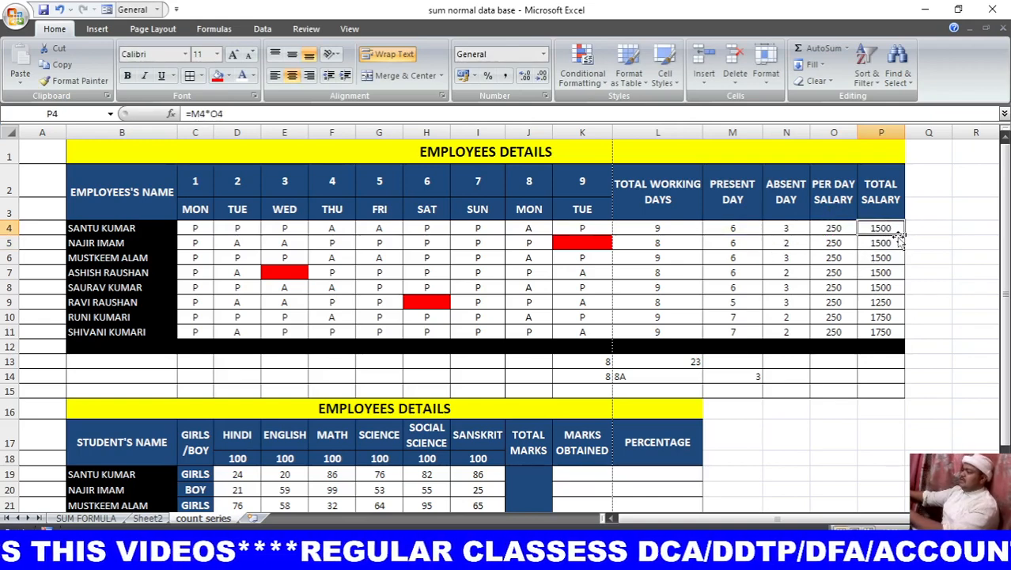
pyautogui.moveTo(904, 234); pyautogui.dragTo(905, 263)
pyautogui.click(538, 315)
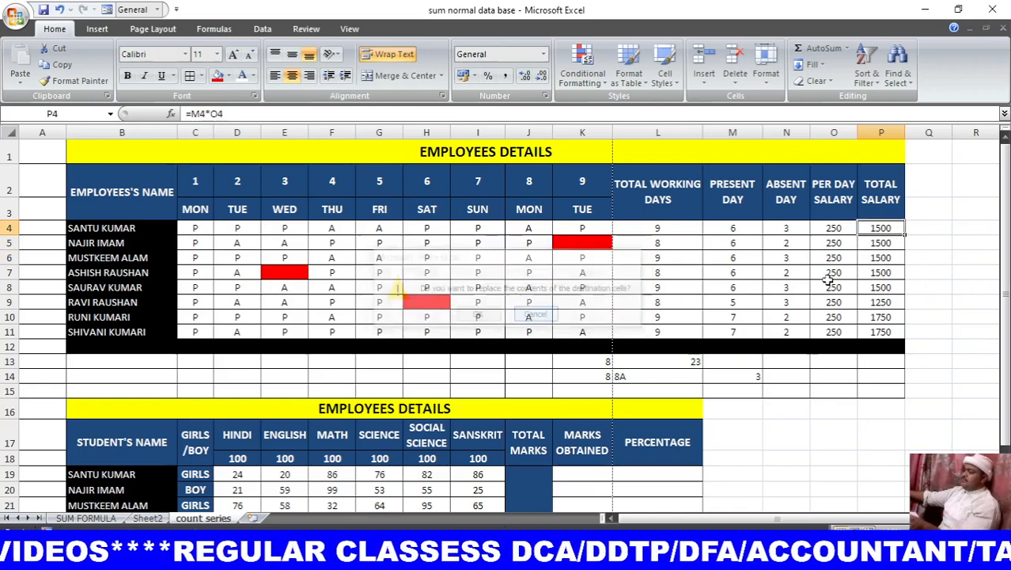
pyautogui.moveTo(905, 244); pyautogui.dragTo(908, 338)
pyautogui.click(946, 286)
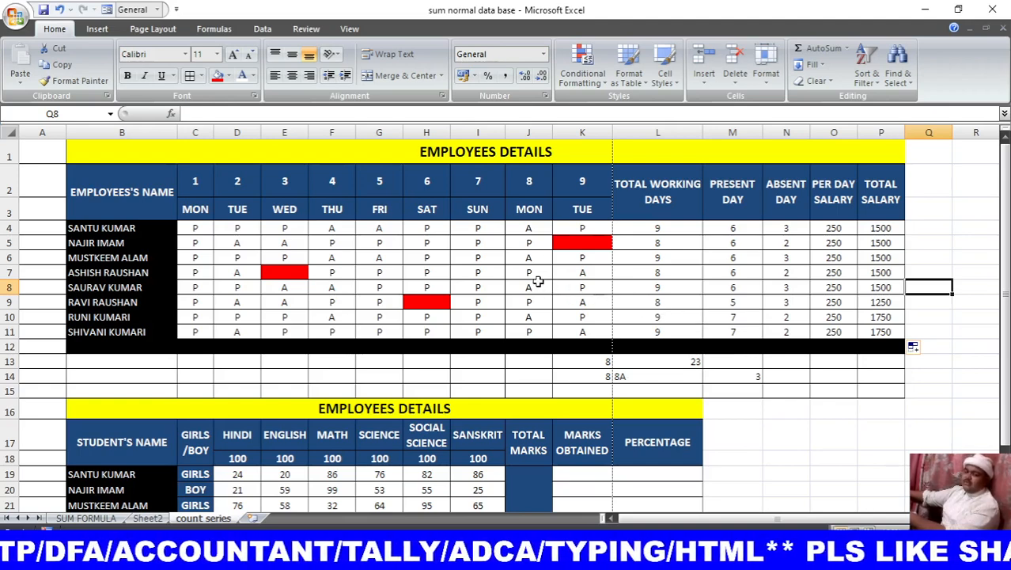
# Enter =SUM(D19:I19) in the first student's Marks Obtained cell K19 and copy it down to row 26.
pyautogui.scroll(-3, 538, 280)
pyautogui.scroll(-1, 537, 280)
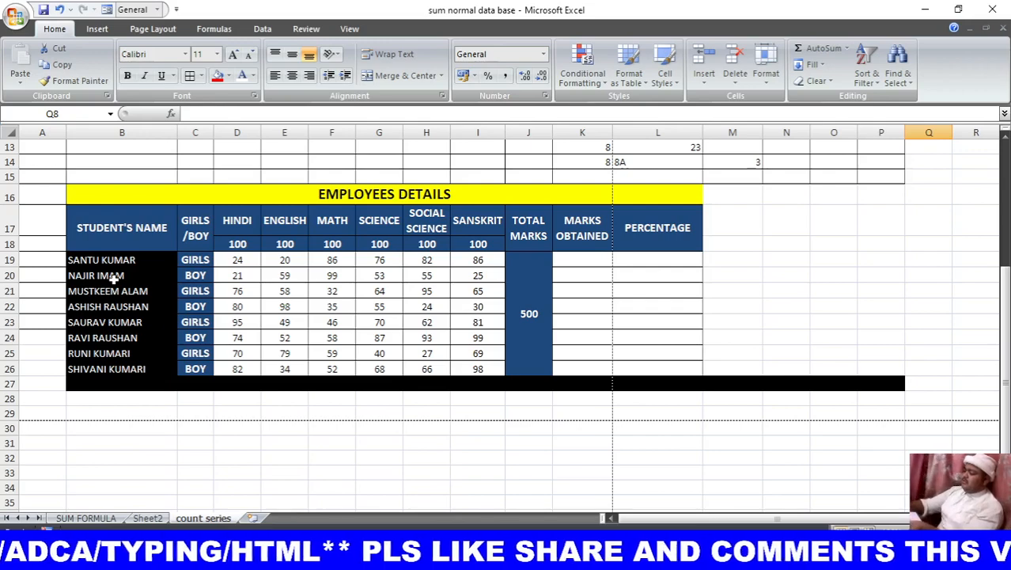
pyautogui.write('}')
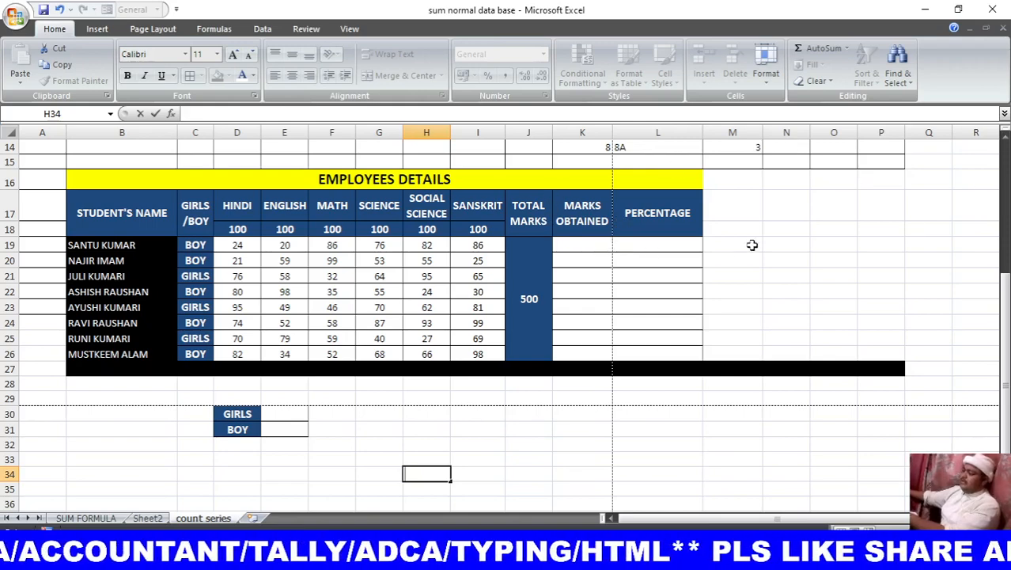
pyautogui.click(593, 246)
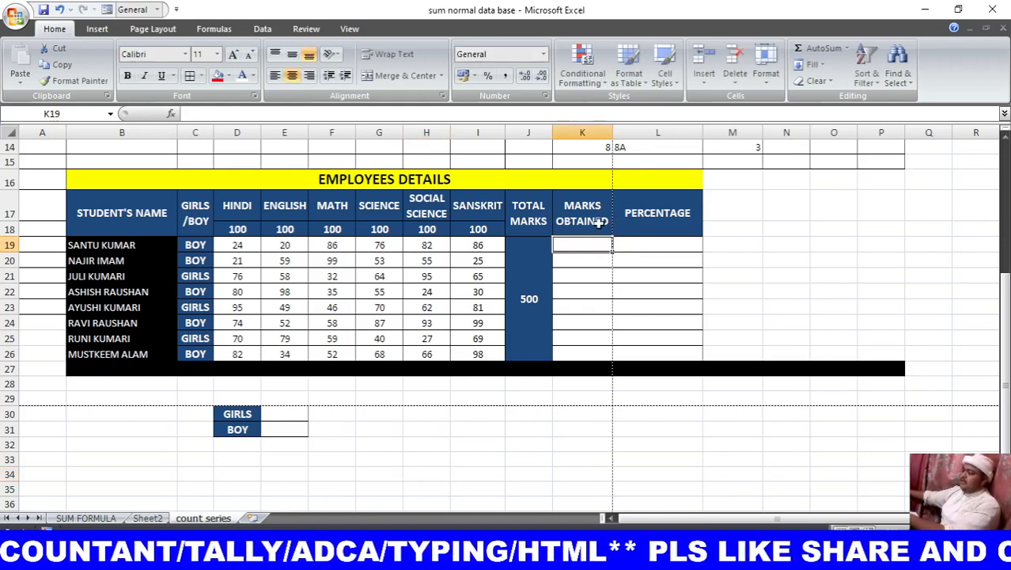
pyautogui.write('=')
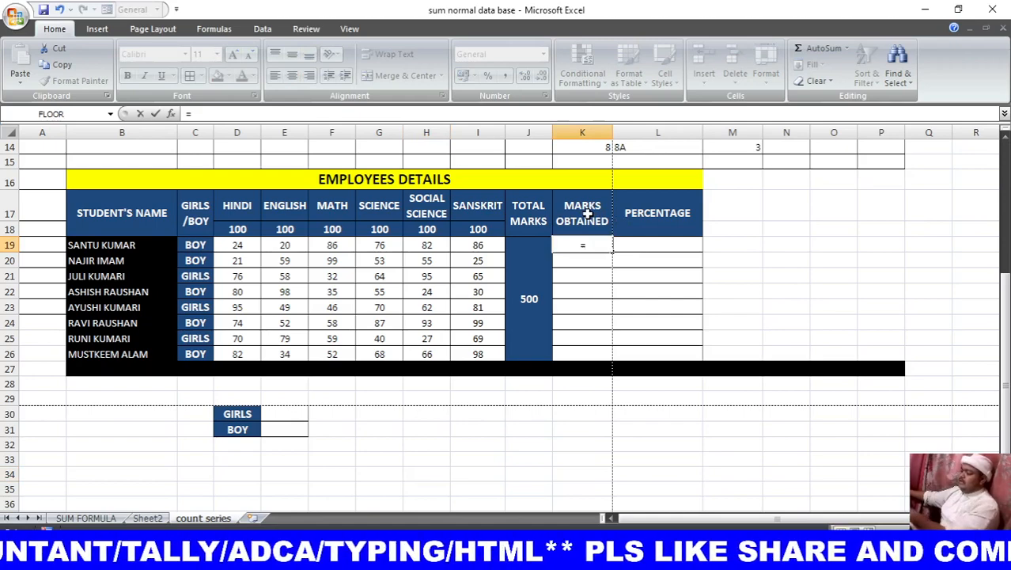
pyautogui.write('SUM')
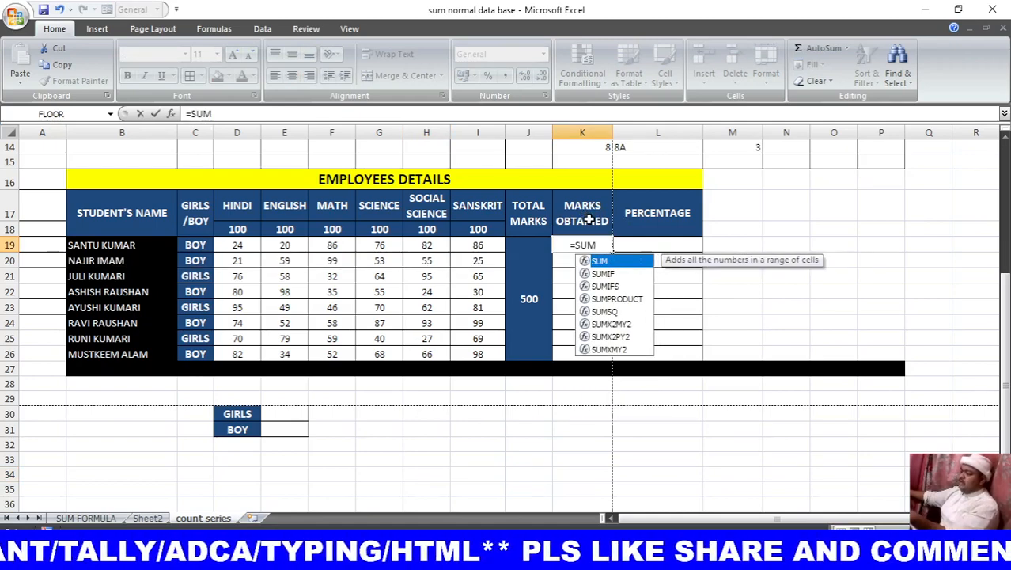
pyautogui.write('(')
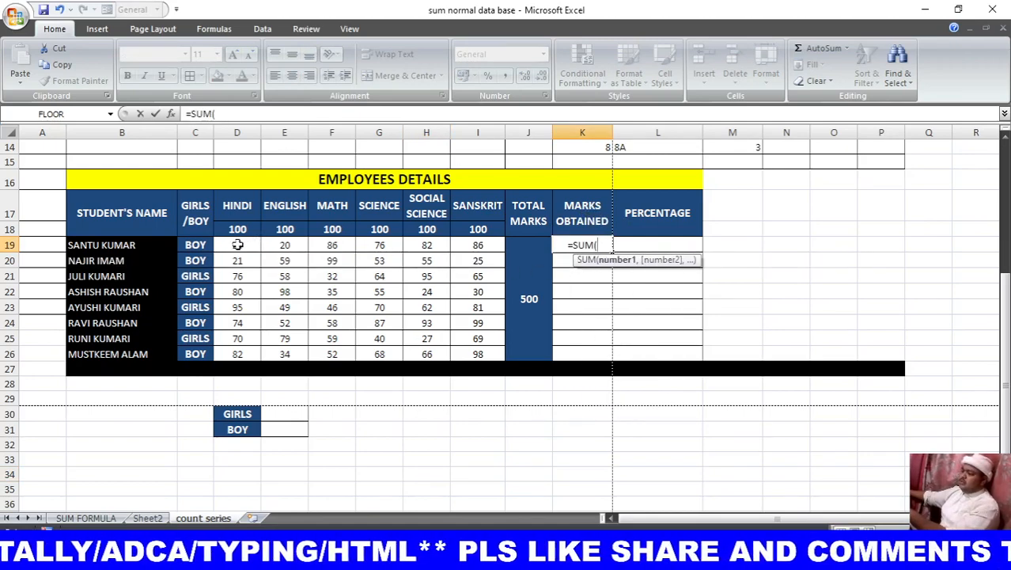
pyautogui.moveTo(237, 245); pyautogui.dragTo(475, 249)
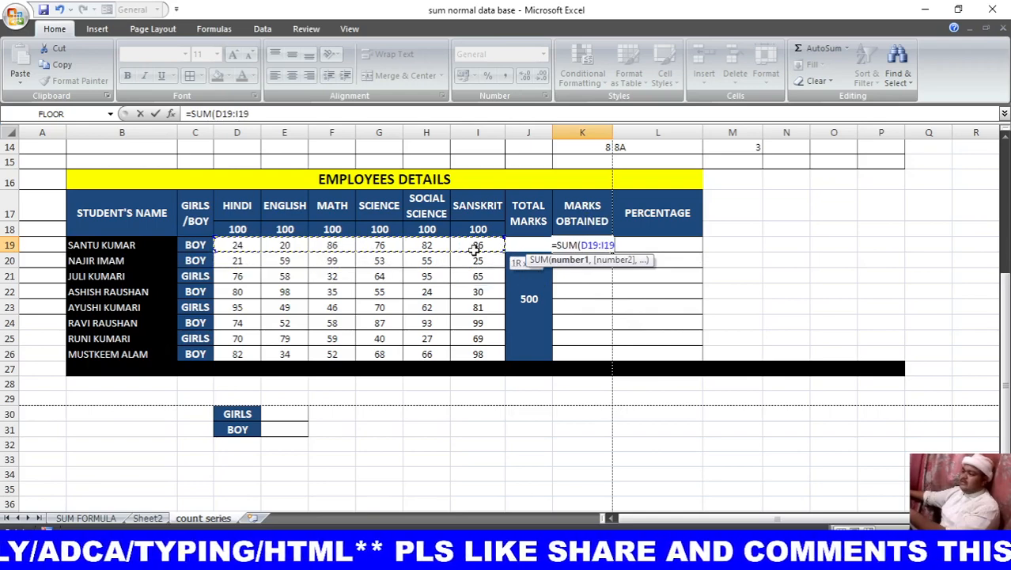
pyautogui.press('Return')
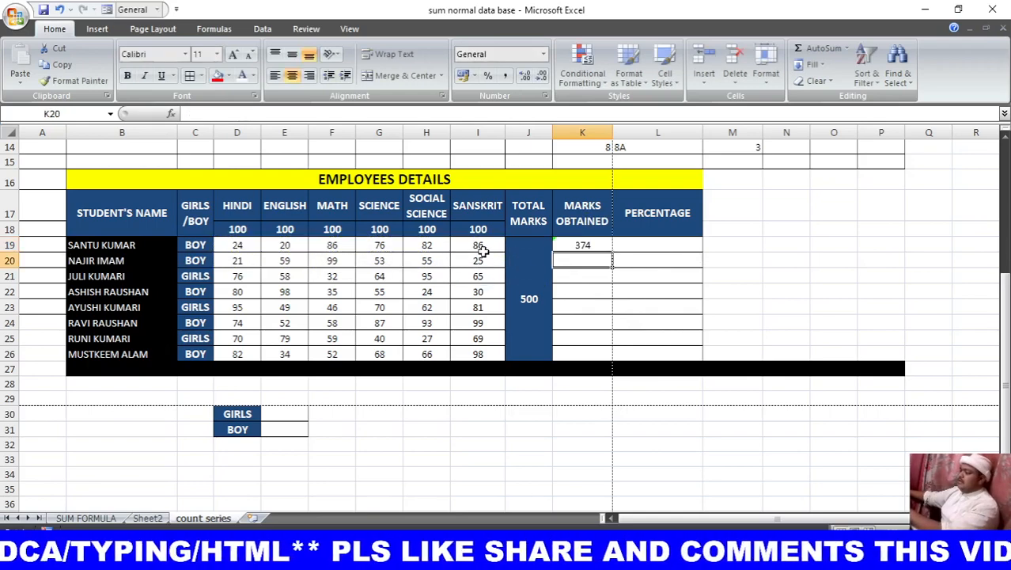
pyautogui.click(586, 245)
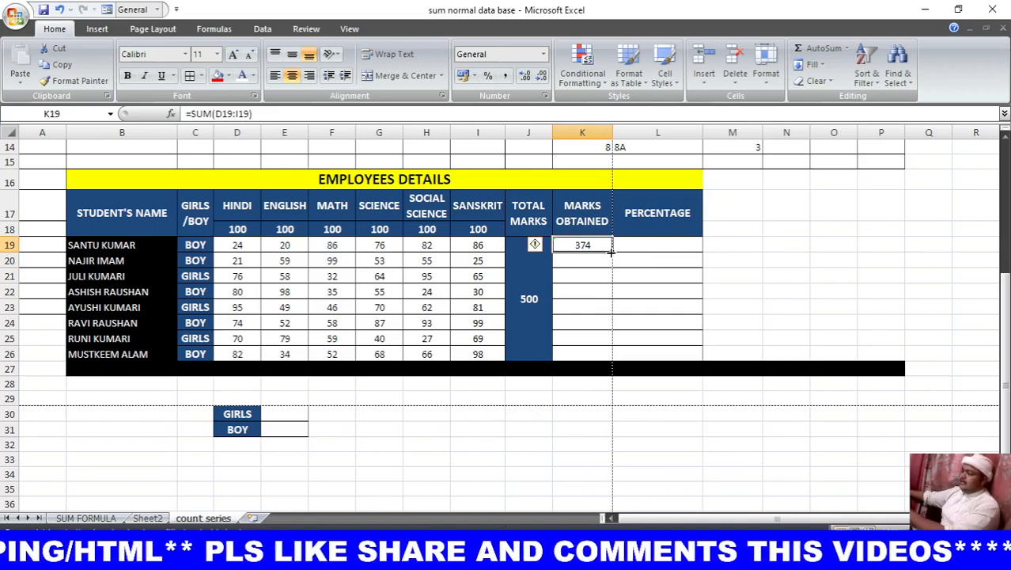
pyautogui.moveTo(611, 250); pyautogui.dragTo(611, 356)
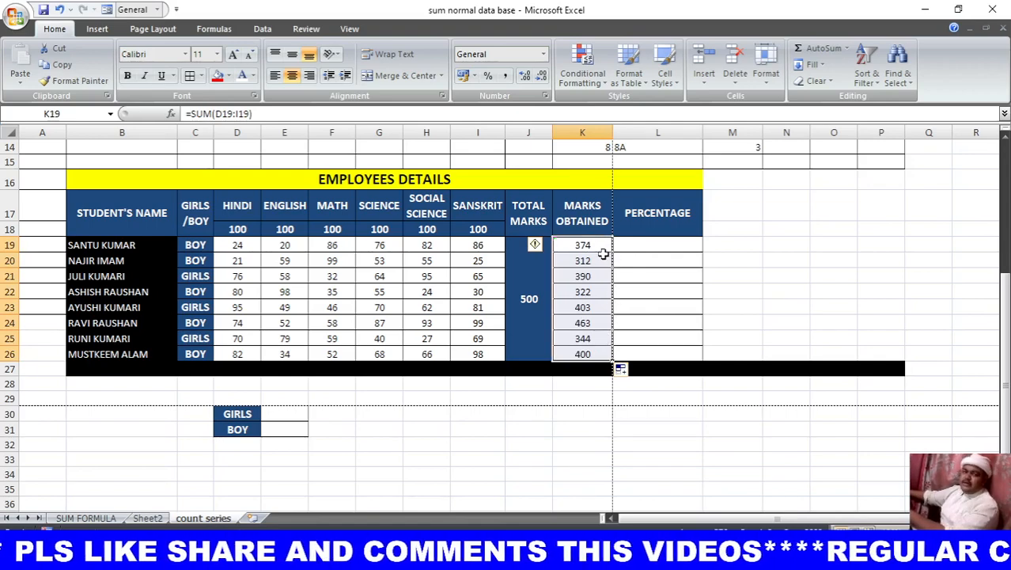
# Enter =K19/5 in the first student's Percentage cell L19 and copy it down to row 26.
pyautogui.click(651, 245)
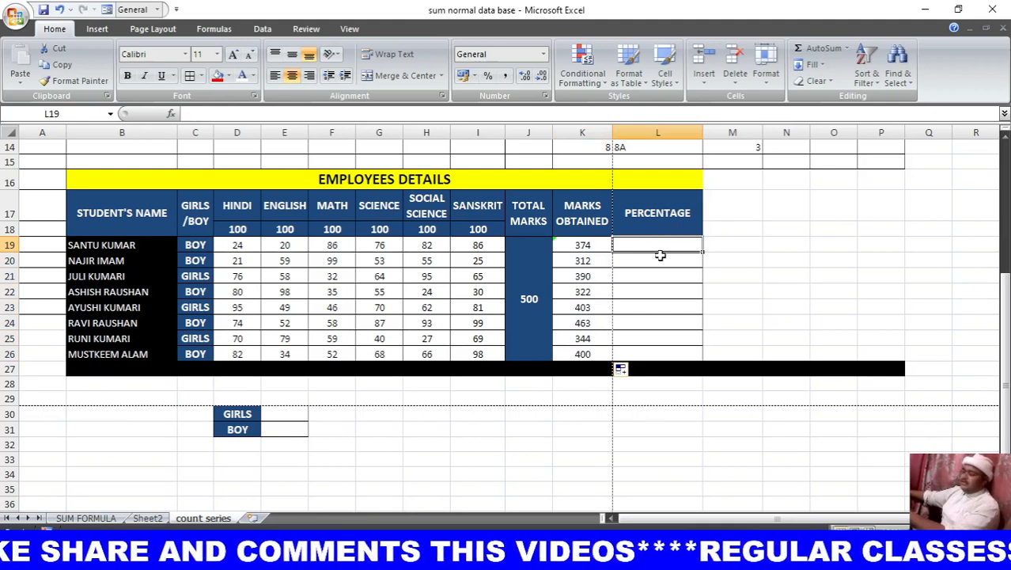
pyautogui.write('=')
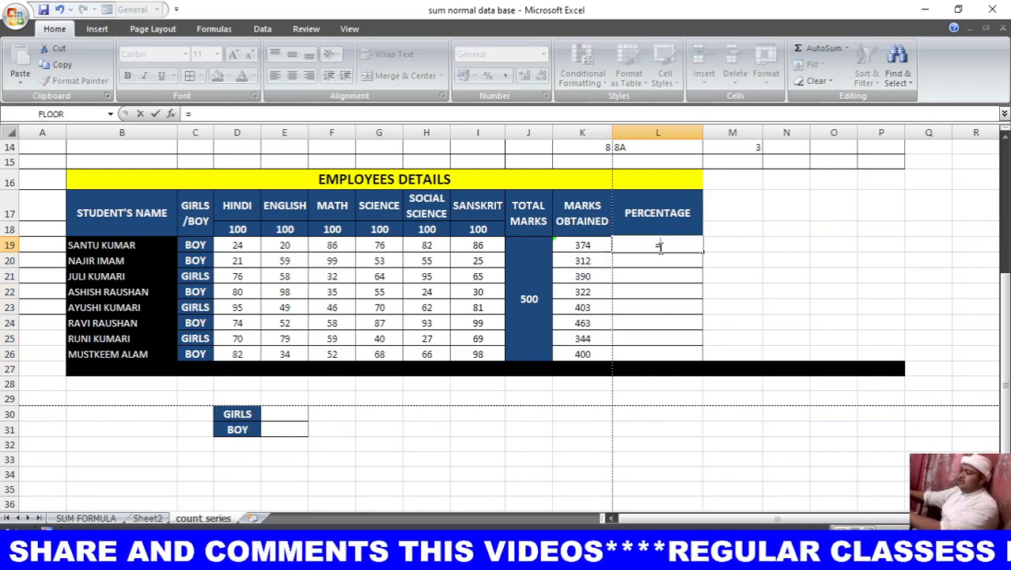
pyautogui.click(591, 245)
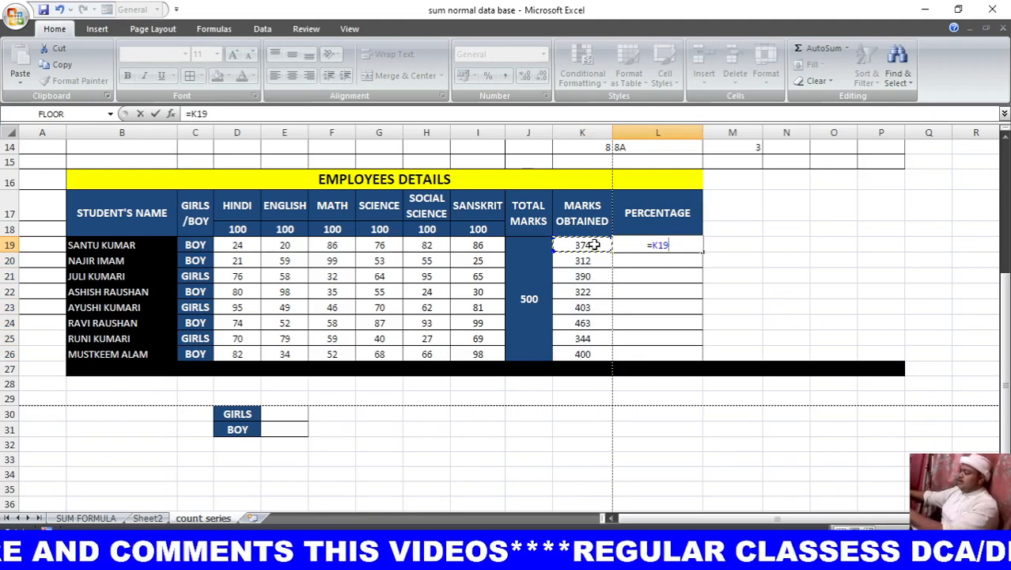
pyautogui.write('/5')
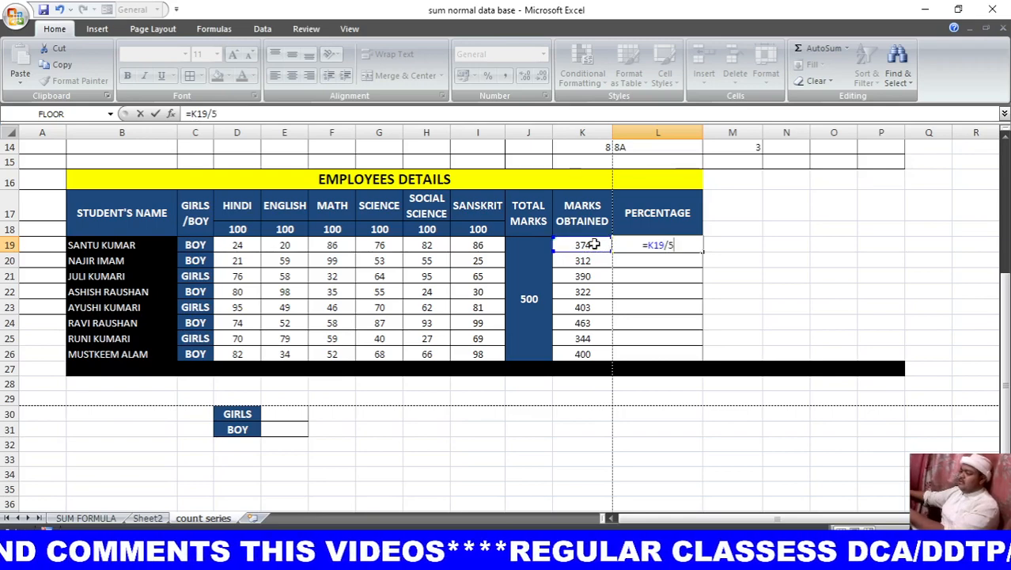
pyautogui.press('Return')
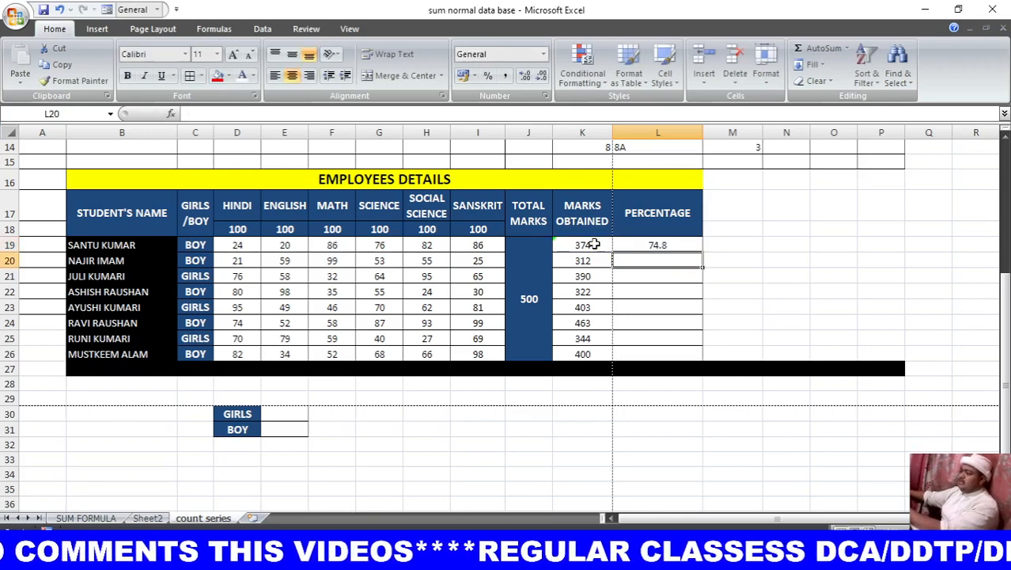
pyautogui.click(681, 245)
pyautogui.moveTo(702, 252); pyautogui.dragTo(702, 361)
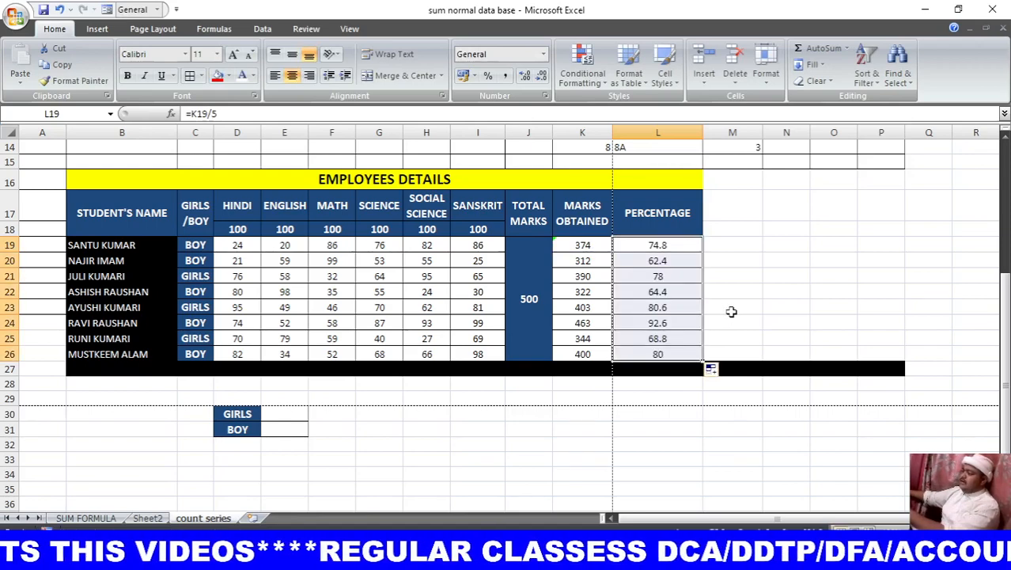
pyautogui.click(733, 310)
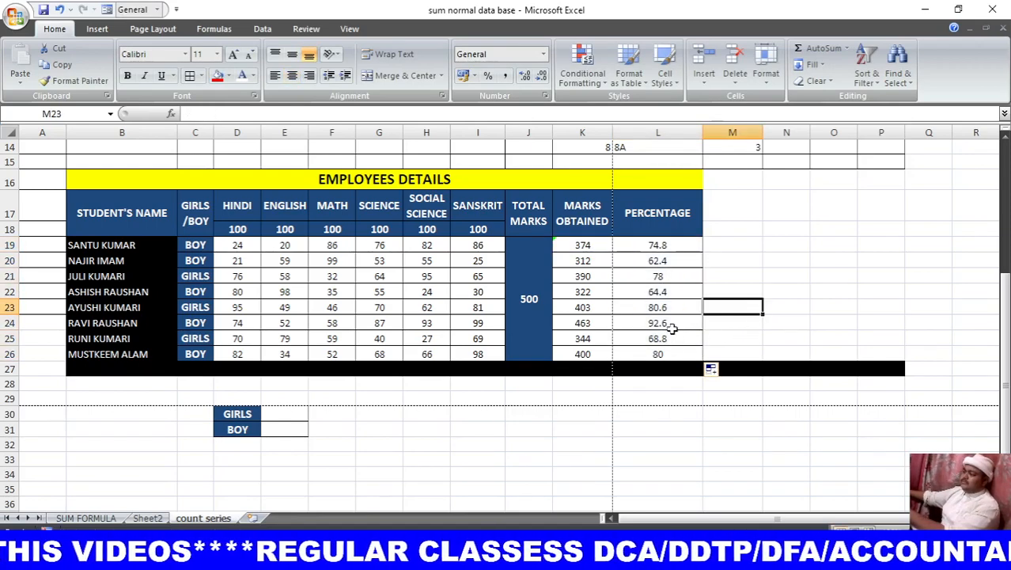
# Enter the heading >75% in cell E29 above the girls and boy count cells.
pyautogui.click(295, 414)
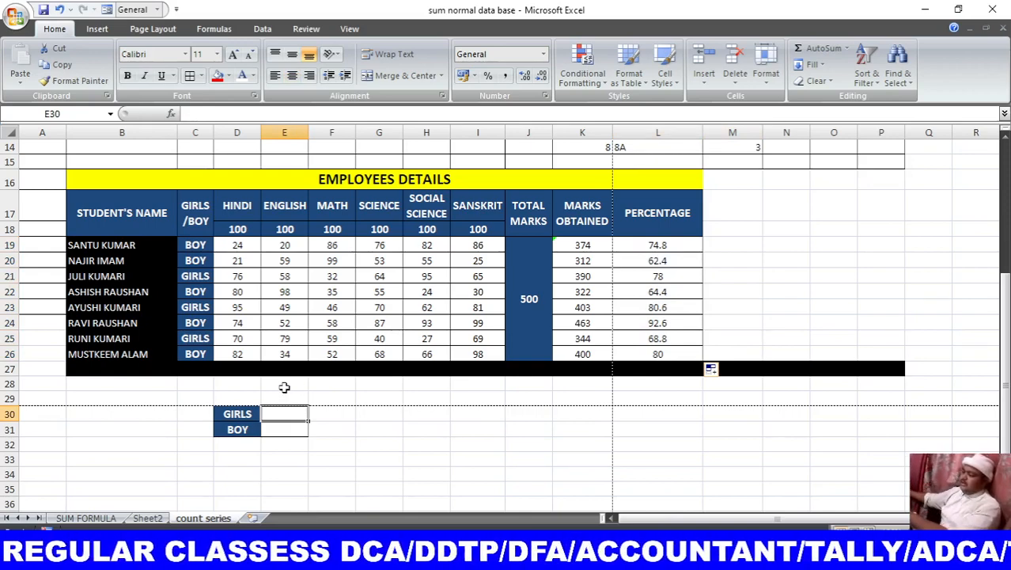
pyautogui.click(281, 397)
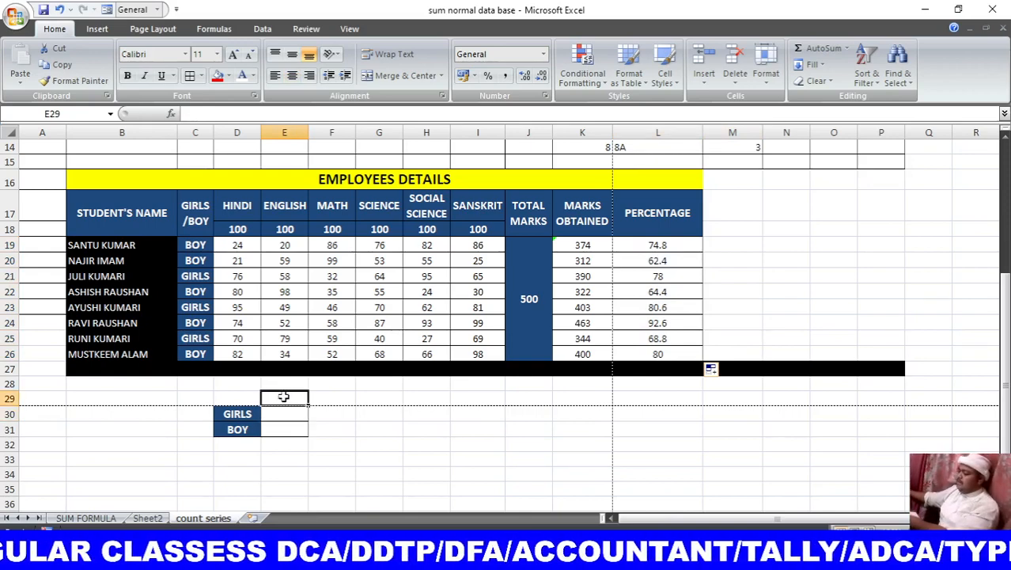
pyautogui.write('7')
pyautogui.press('BackSpace')
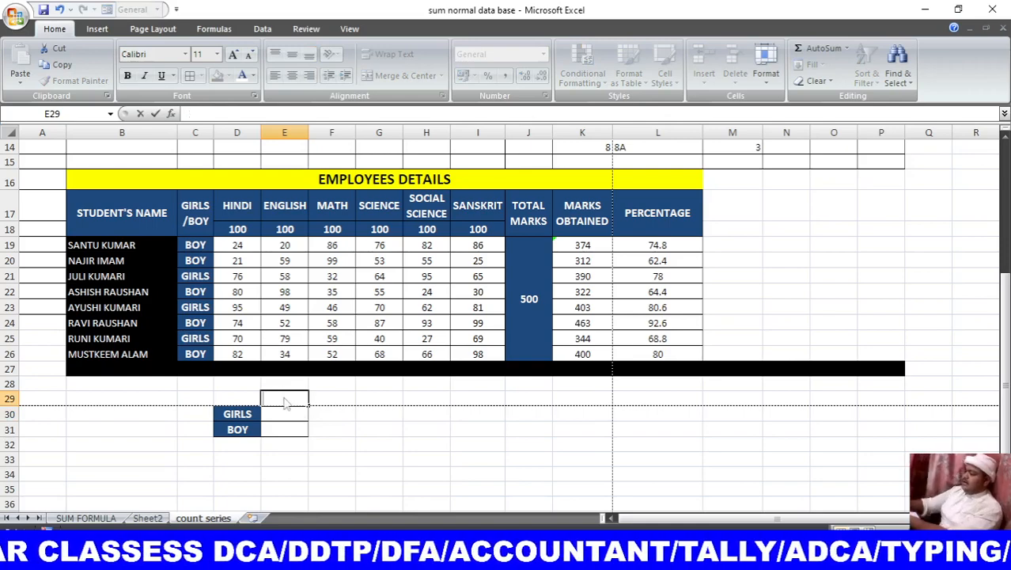
pyautogui.write('>76')
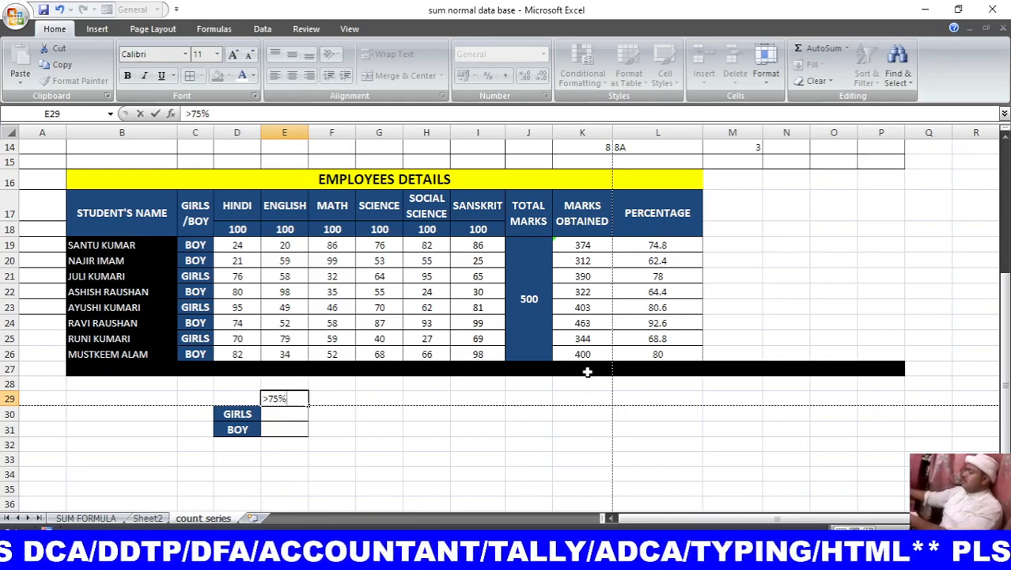
# Enter =COUNTIFS(C19:C26,C21,L19:L26,">75") in cell E30 to count the girls scoring above 75 percent.
pyautogui.click(294, 414)
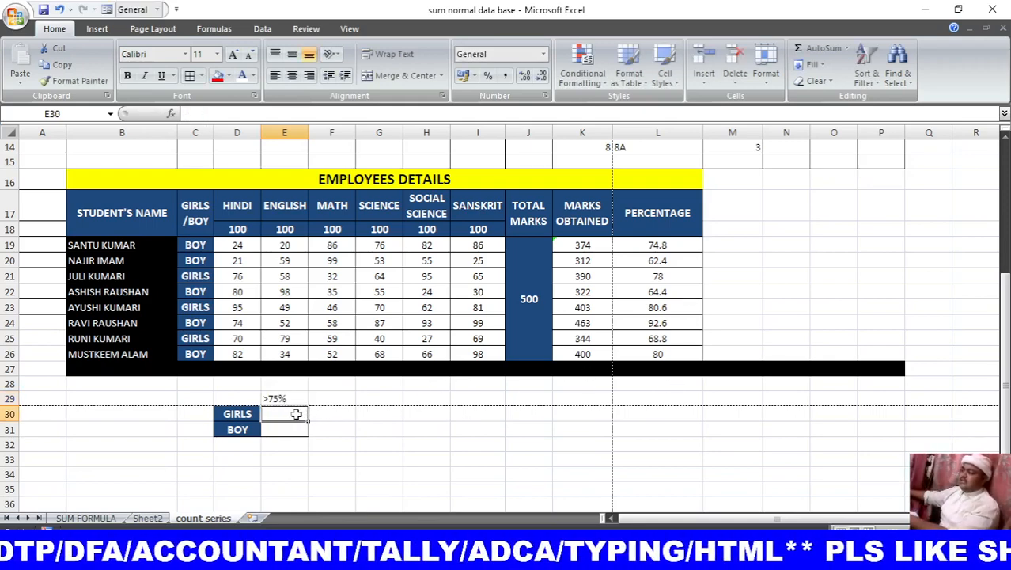
pyautogui.write('=')
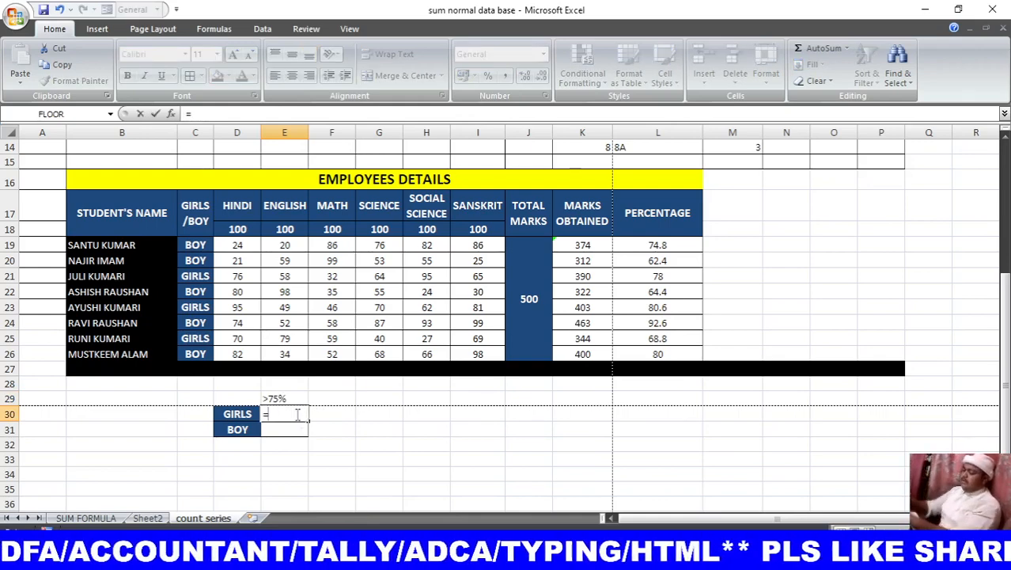
pyautogui.write('COUNTI')
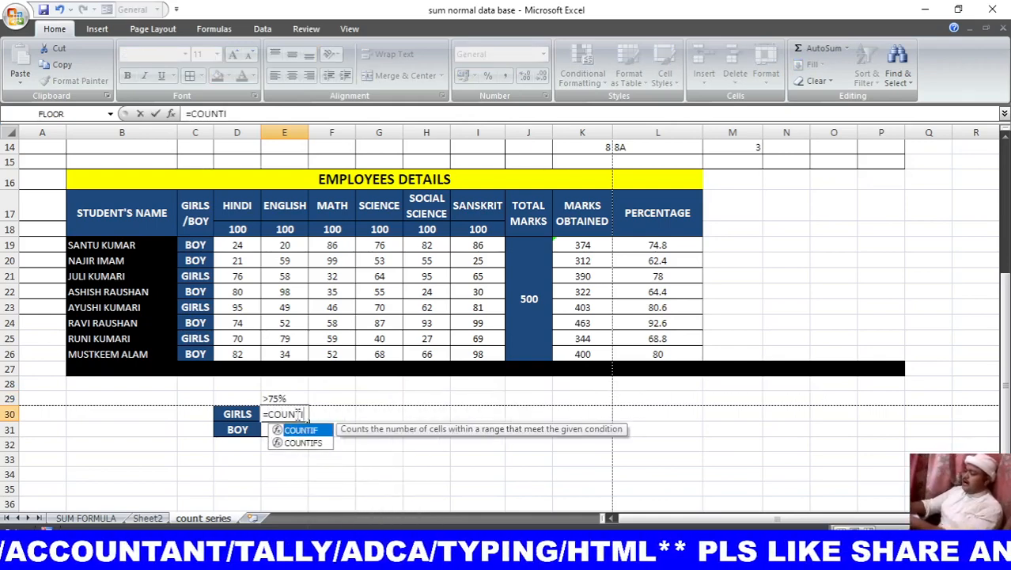
pyautogui.write('FS(')
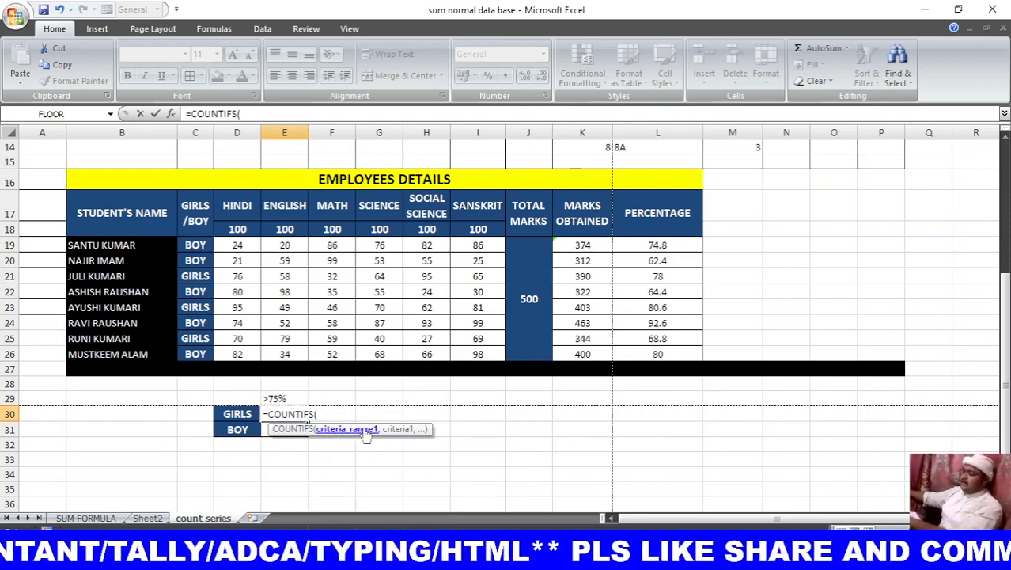
pyautogui.moveTo(195, 245); pyautogui.dragTo(202, 348)
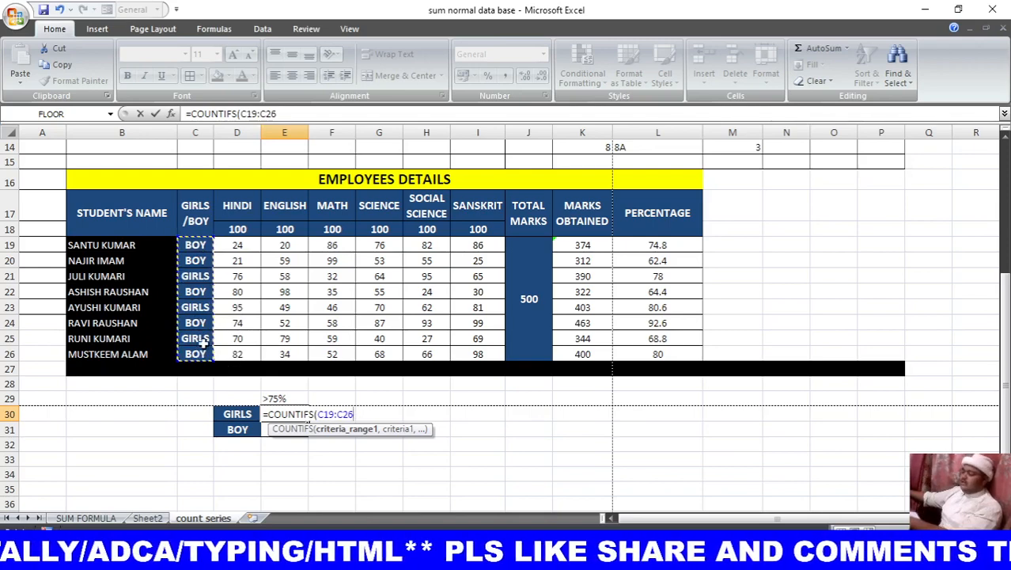
pyautogui.write(',')
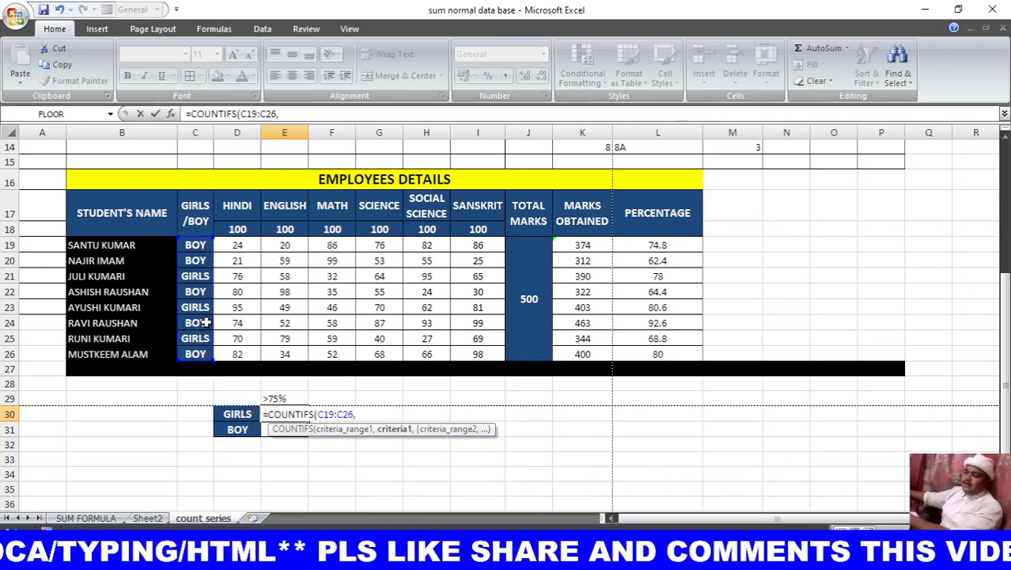
pyautogui.click(197, 275)
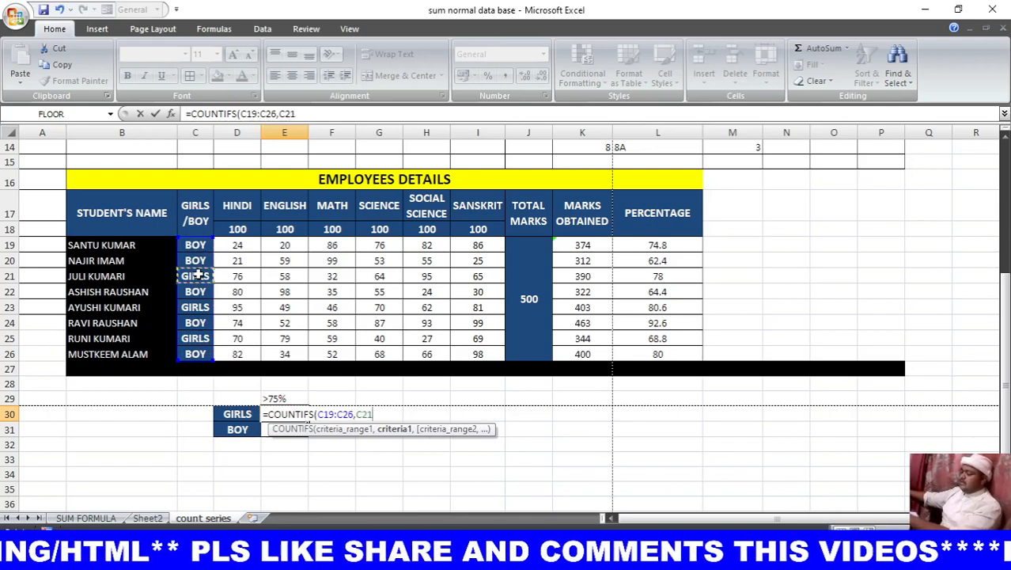
pyautogui.write(',')
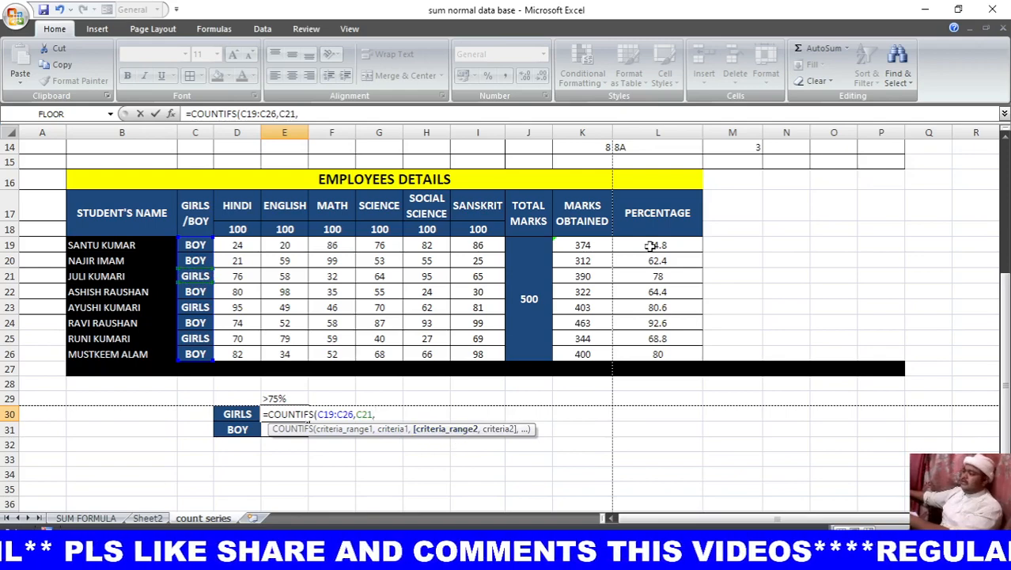
pyautogui.moveTo(650, 245); pyautogui.dragTo(648, 349)
pyautogui.write(',">75')
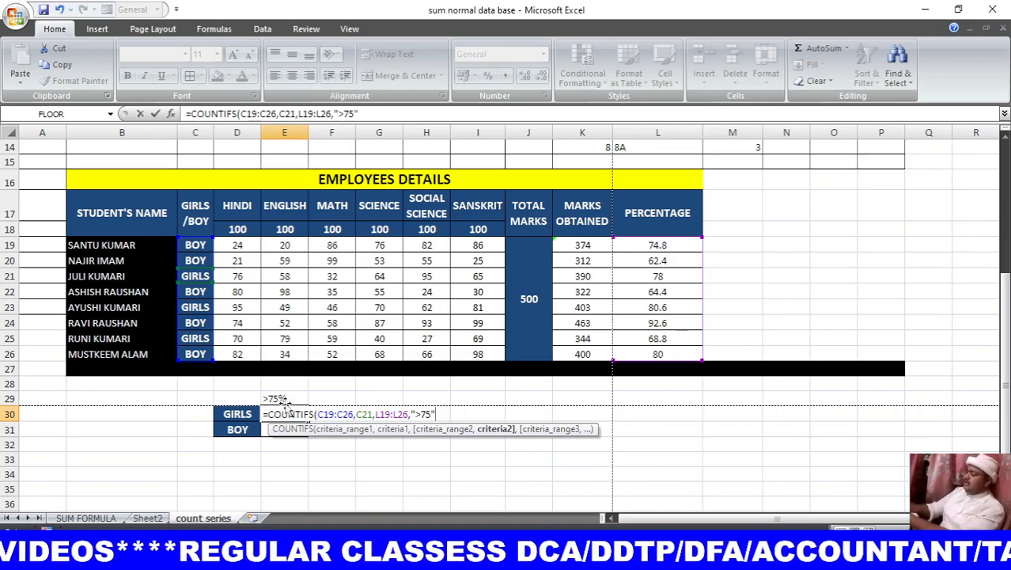
pyautogui.press('Return')
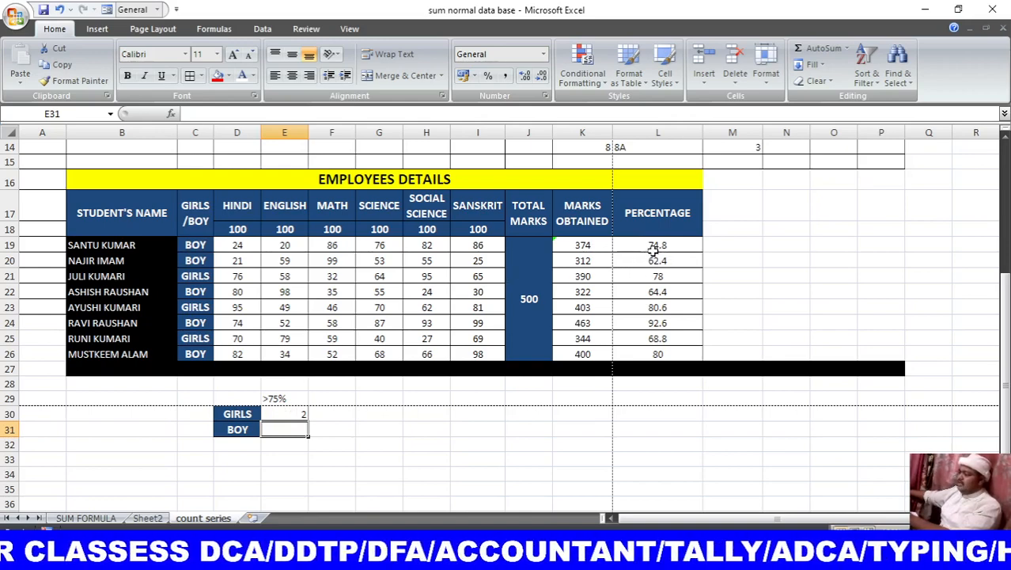
pyautogui.click(221, 277)
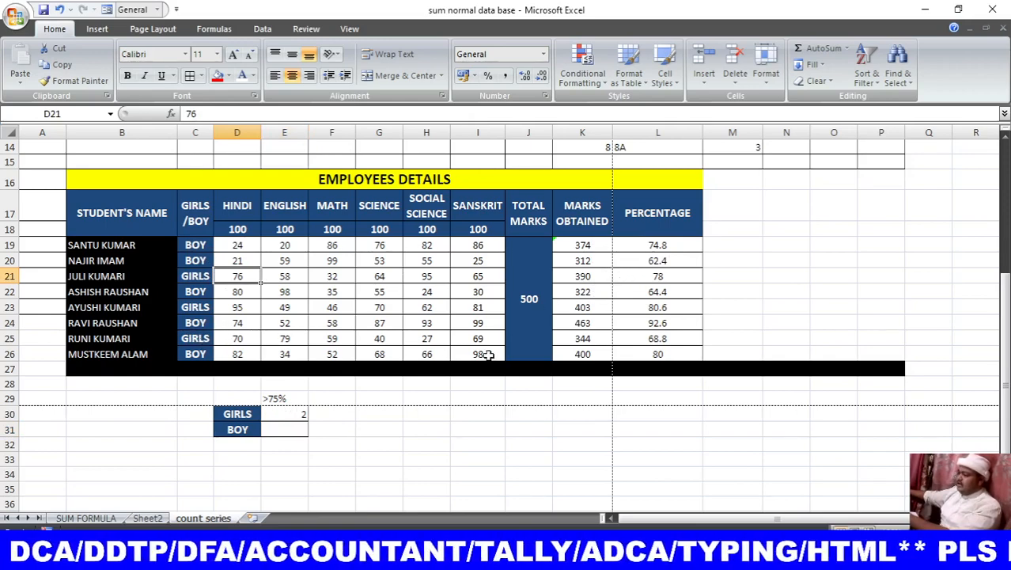
pyautogui.click(655, 339)
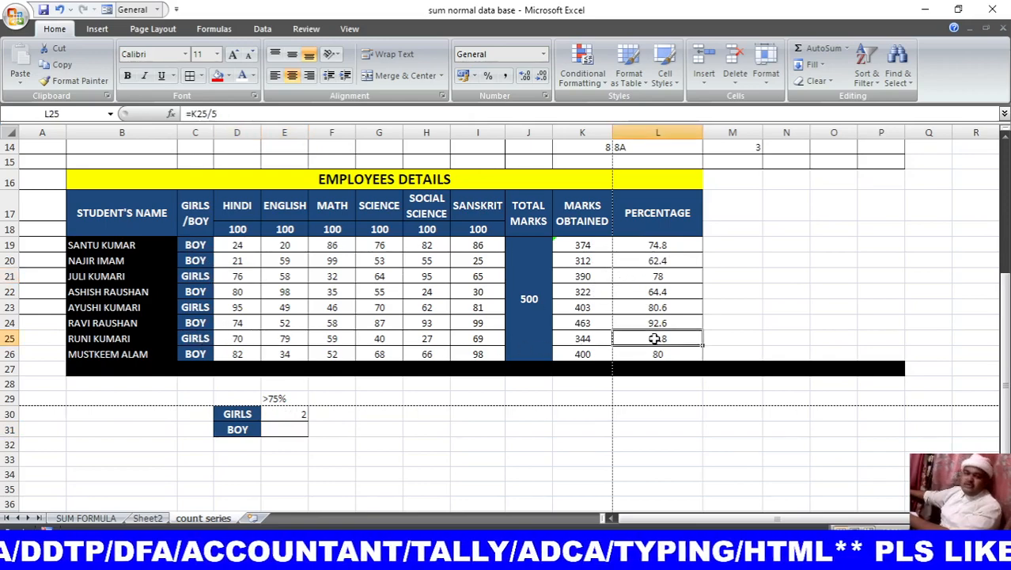
pyautogui.click(204, 308)
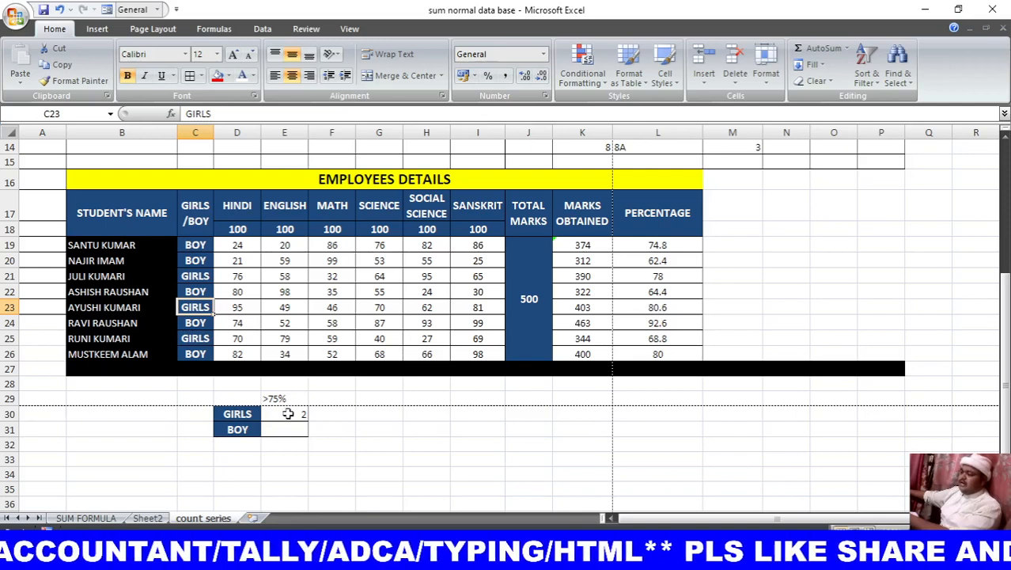
# Enter =COUNTIFS(C19:C26,D31,L19:L26,">75") in cell E31 to count the boys scoring above 75 percent.
pyautogui.click(295, 430)
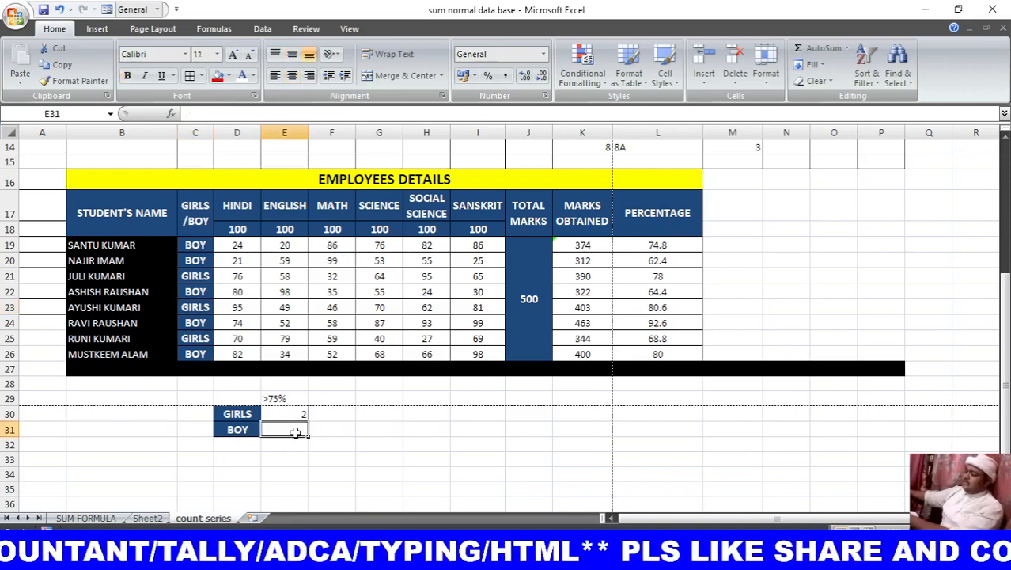
pyautogui.write('=')
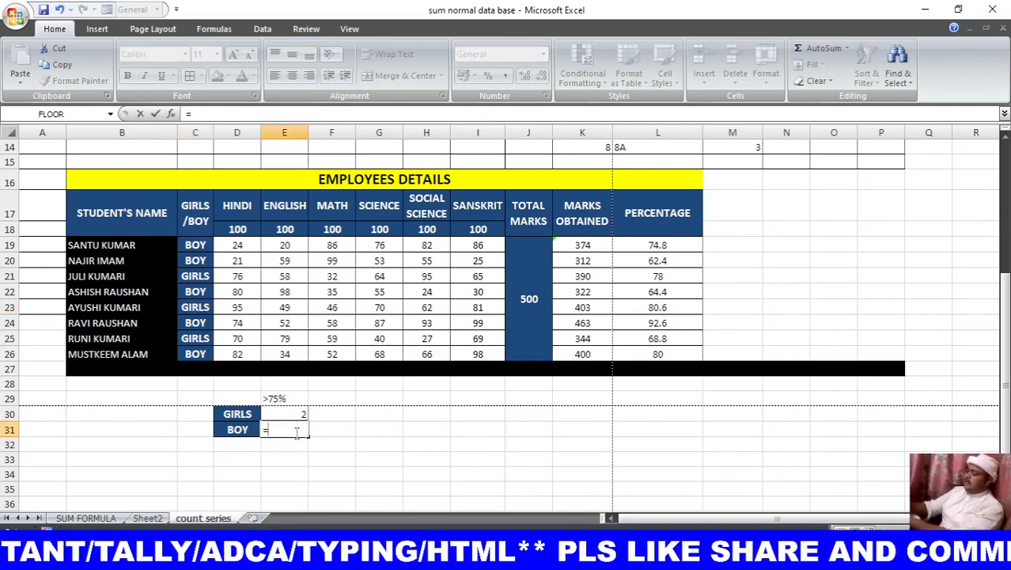
pyautogui.write('COUNT')
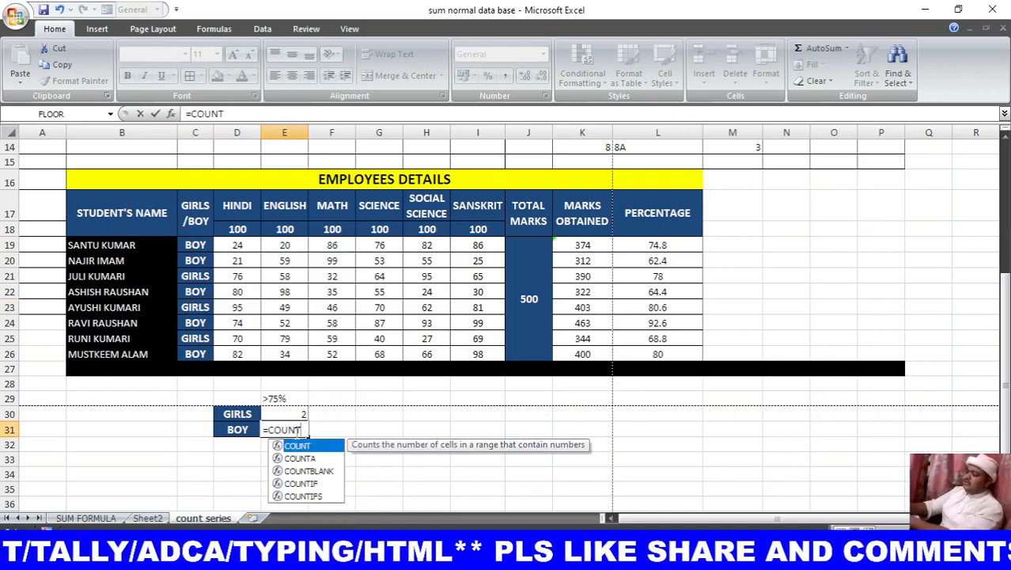
pyautogui.write('IFS')
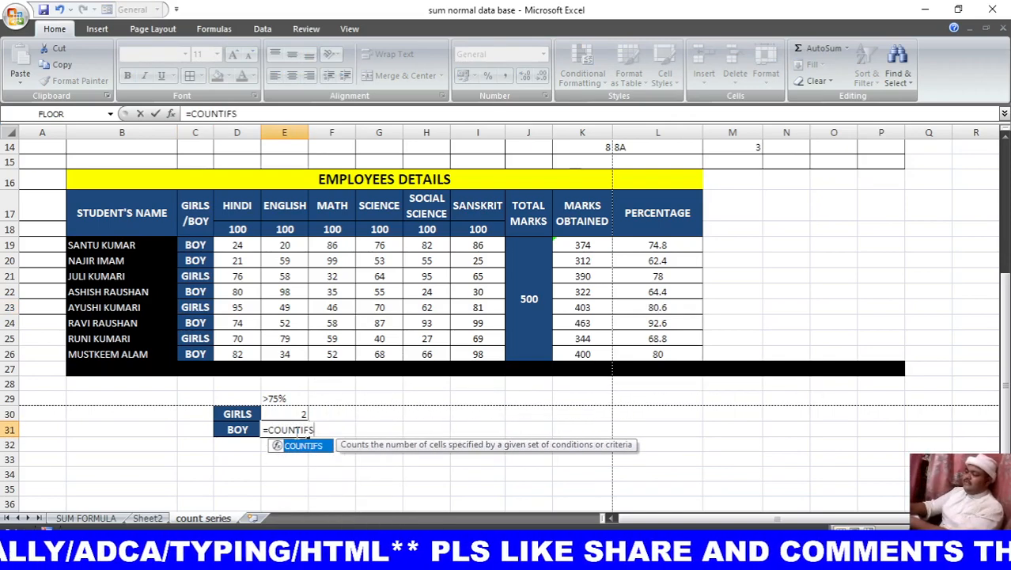
pyautogui.write('(')
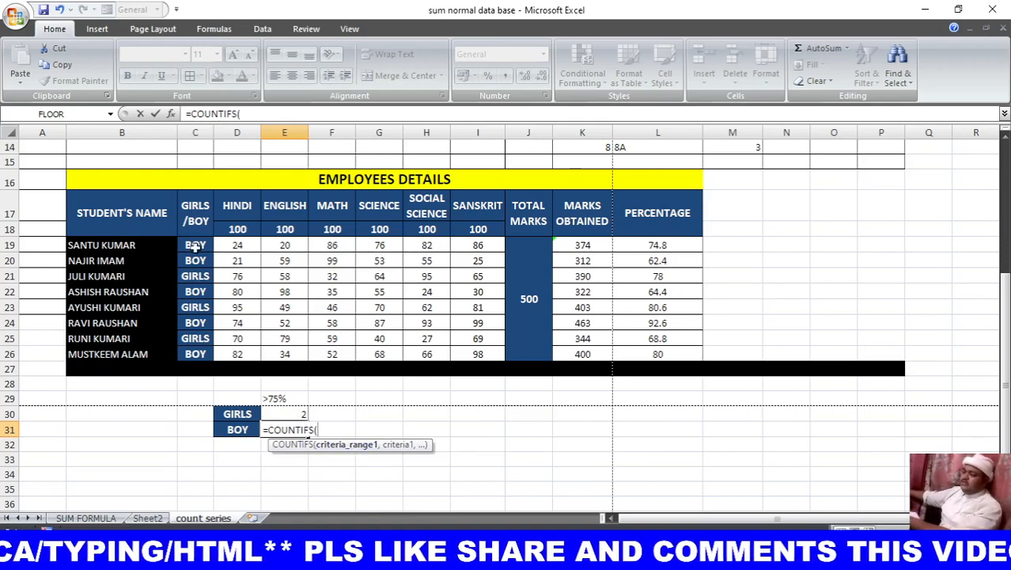
pyautogui.moveTo(195, 245); pyautogui.dragTo(195, 352)
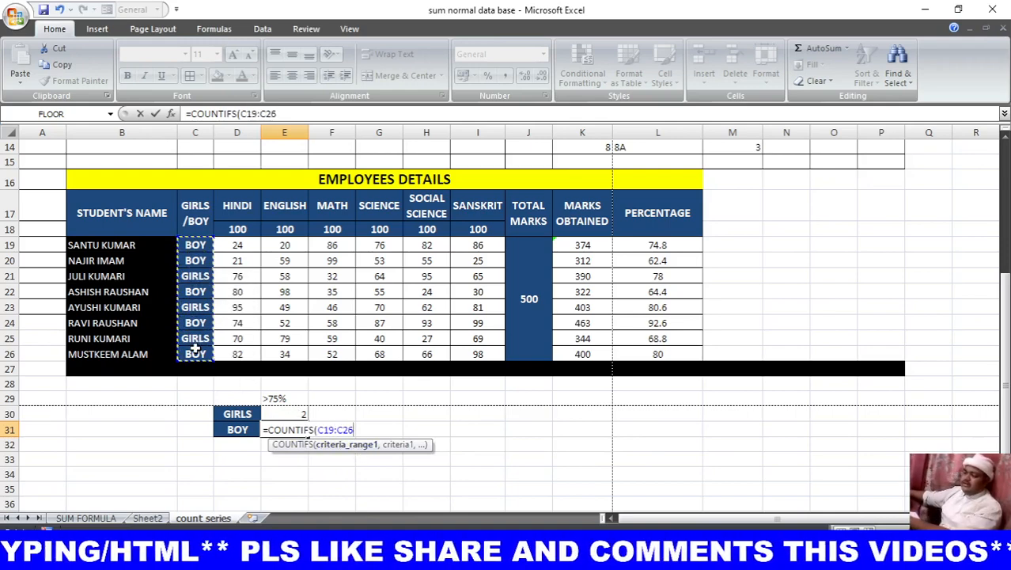
pyautogui.write(',')
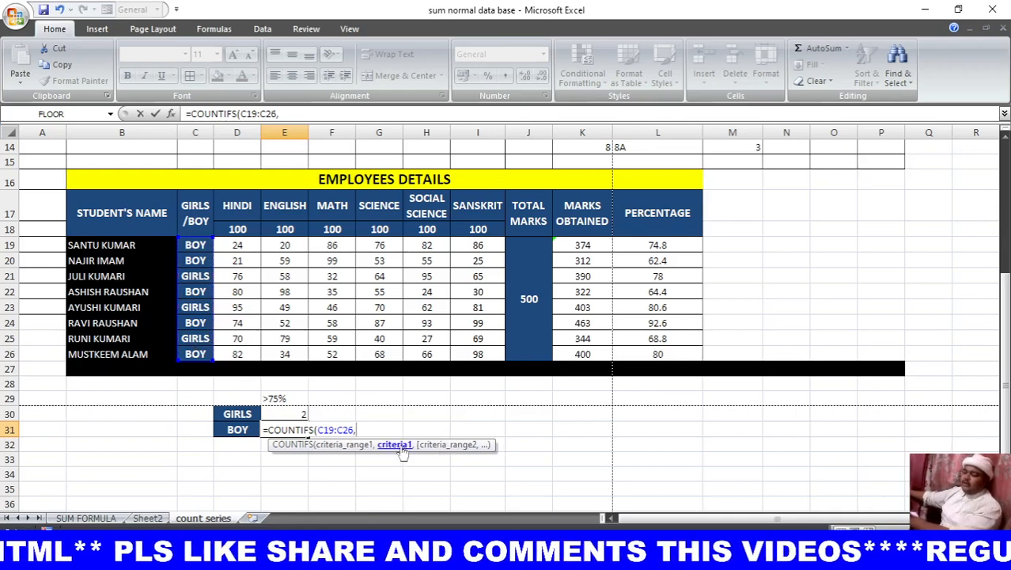
pyautogui.click(238, 432)
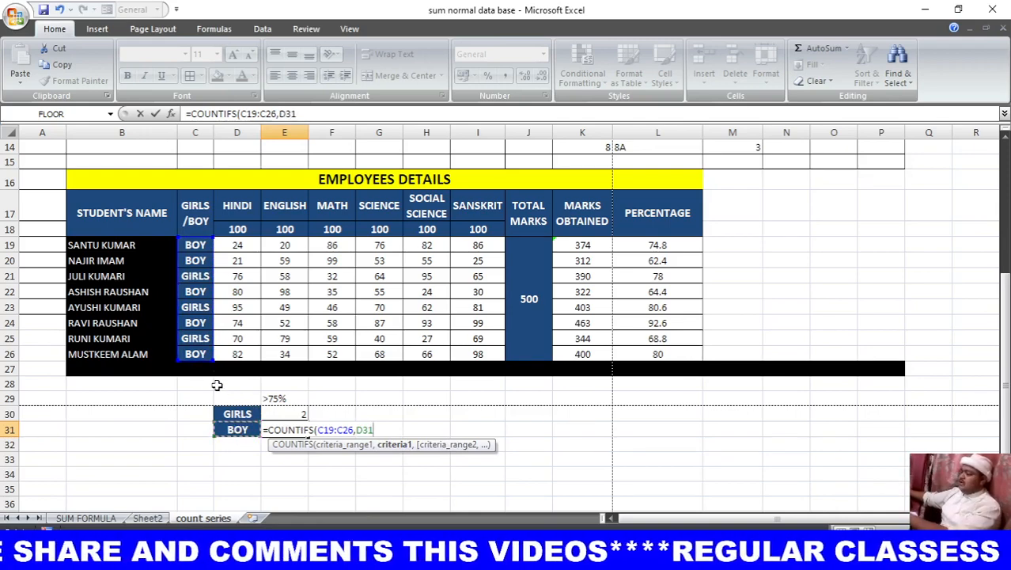
pyautogui.write(',')
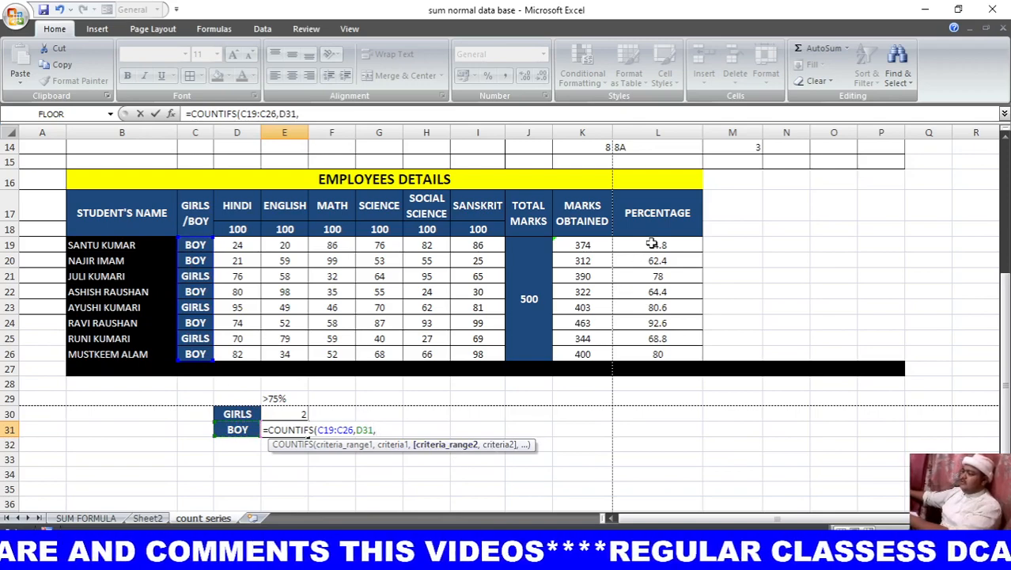
pyautogui.moveTo(654, 245); pyautogui.dragTo(651, 354)
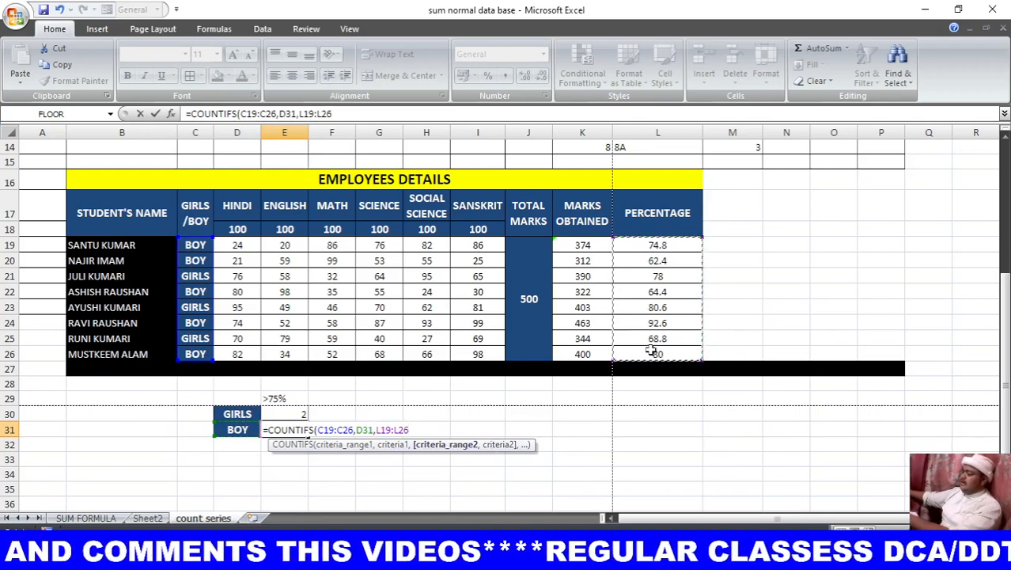
pyautogui.write(',">')
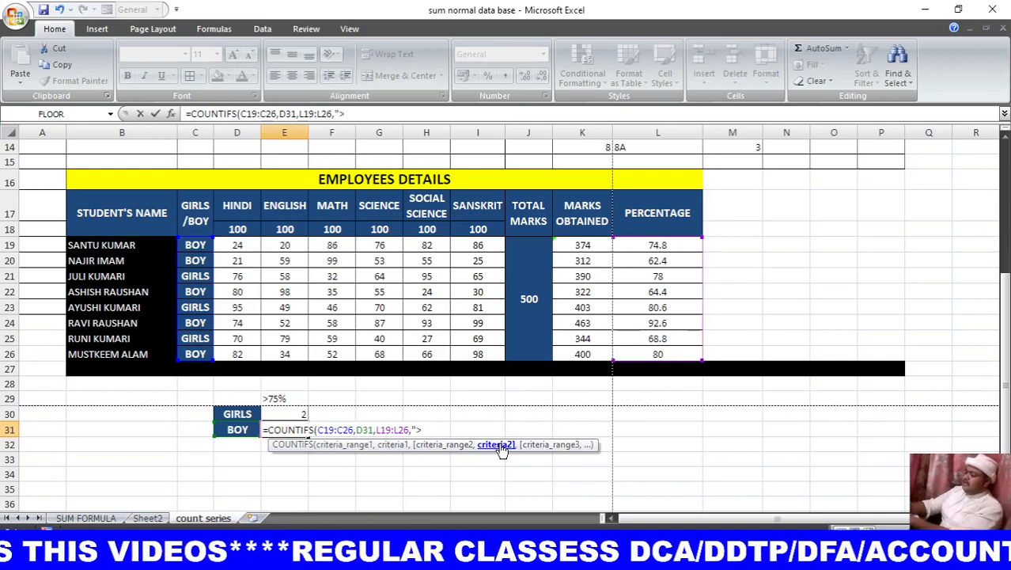
pyautogui.write('75')
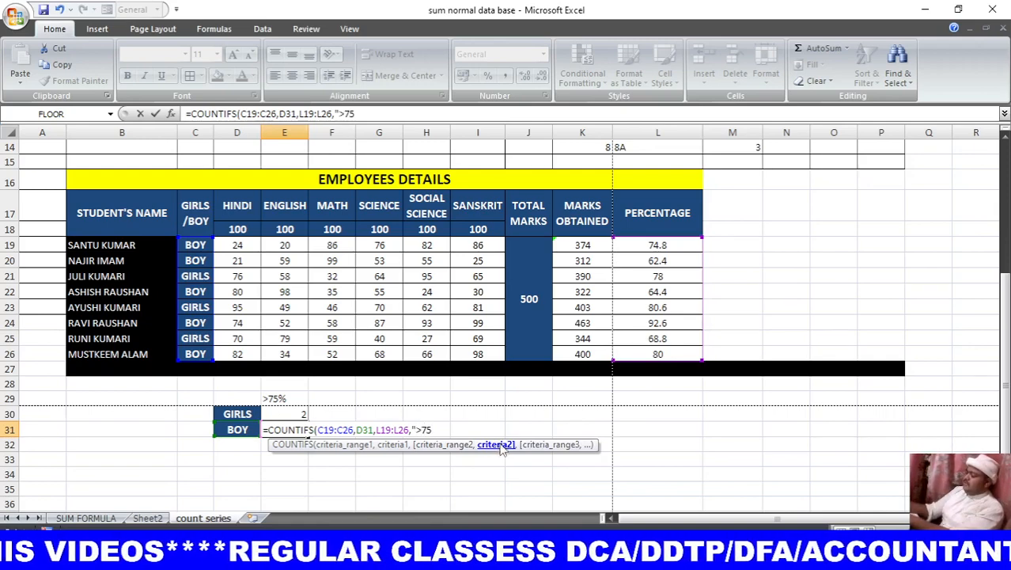
pyautogui.write('"')
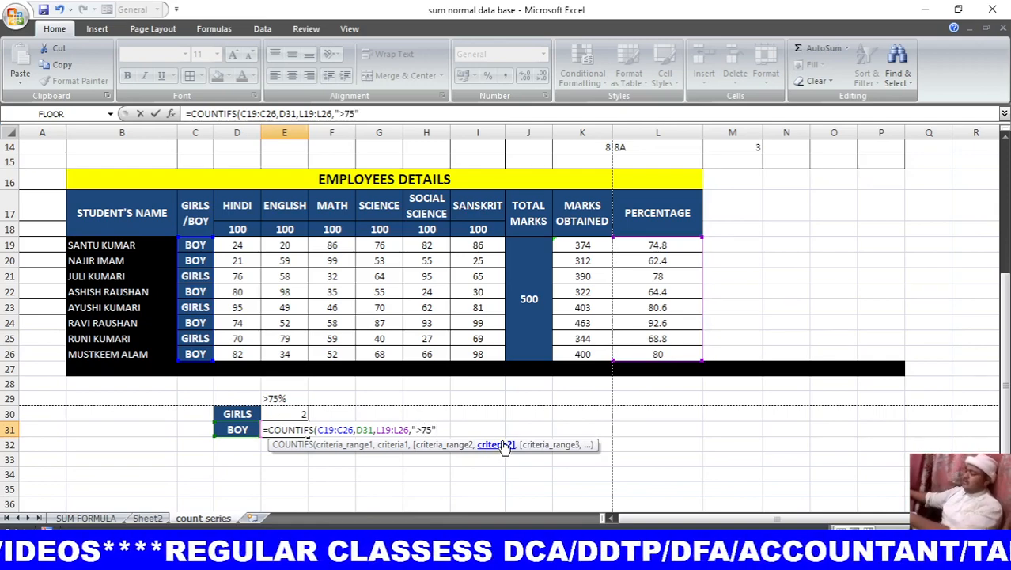
pyautogui.press('Return')
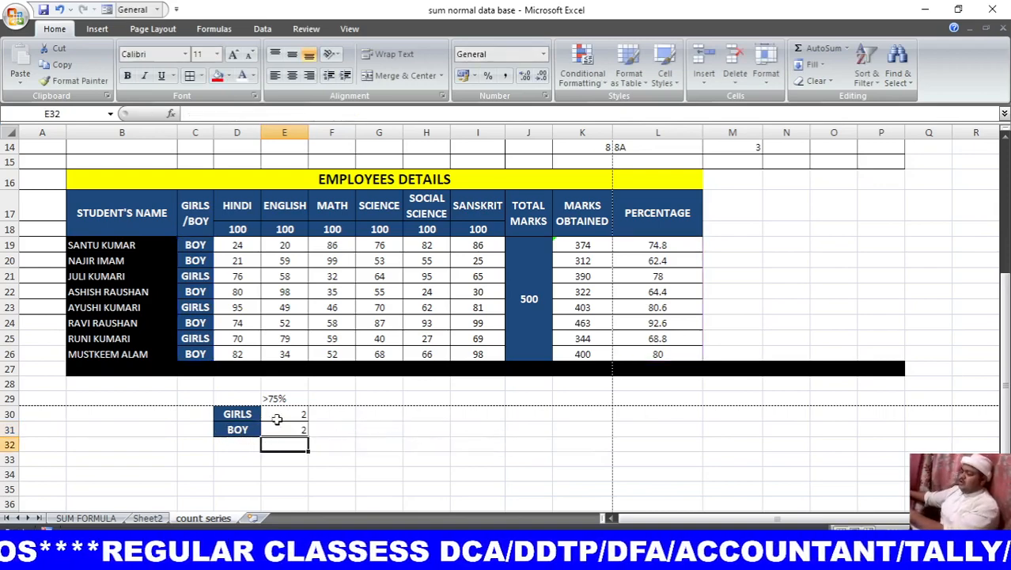
pyautogui.click(289, 430)
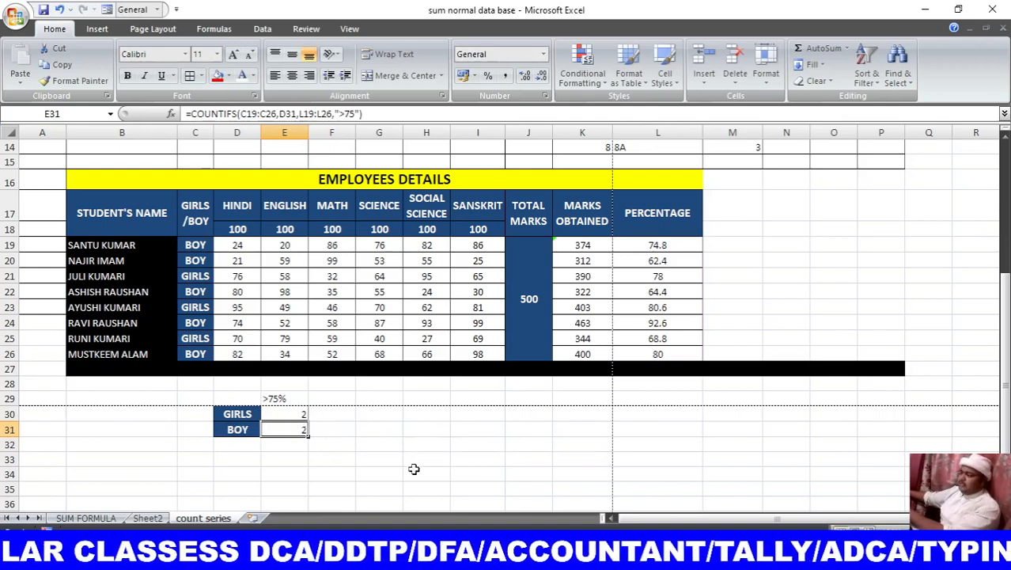
# Apply a Greater Than 75 conditional formatting rule with Light Red Fill with Dark Red Text to the percentages in L19:L26.
pyautogui.click(663, 249)
pyautogui.moveTo(663, 250); pyautogui.dragTo(661, 353)
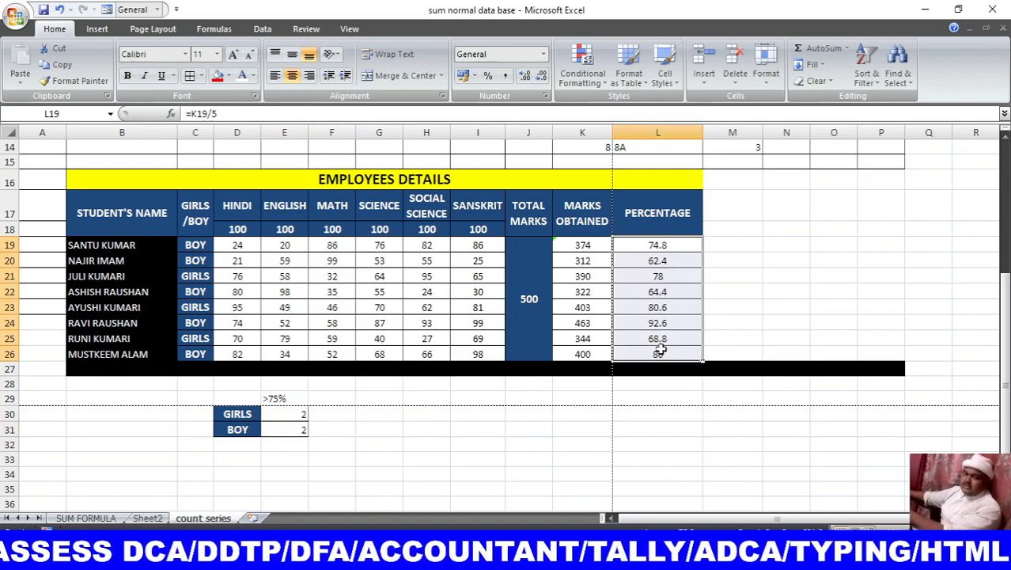
pyautogui.click(590, 77)
pyautogui.moveTo(599, 103)
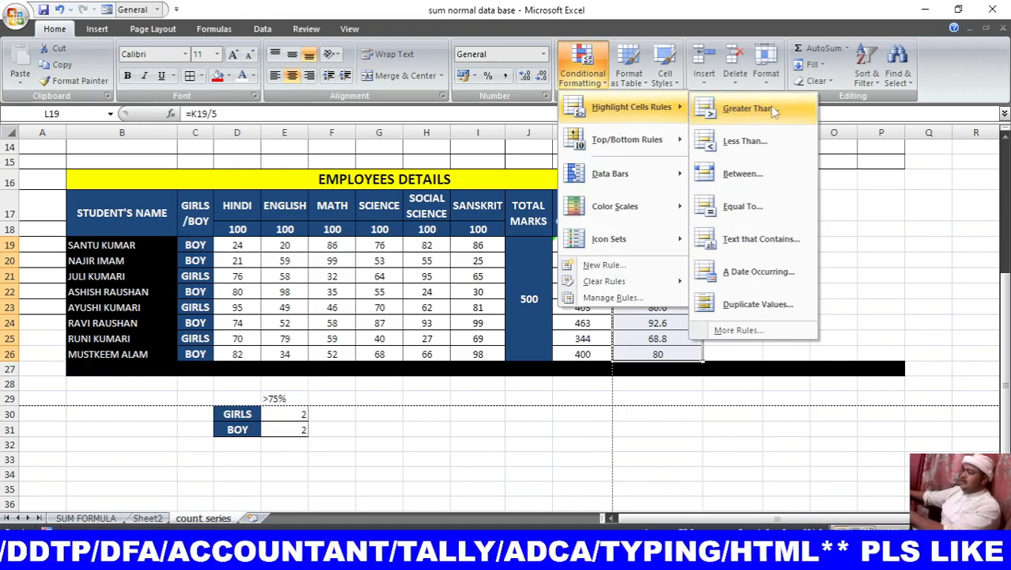
pyautogui.click(750, 109)
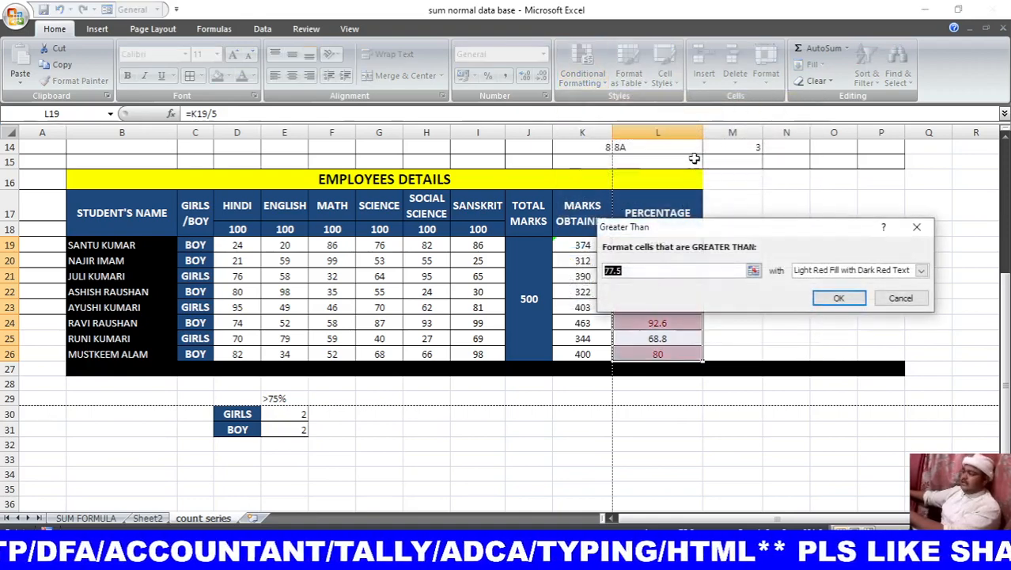
pyautogui.moveTo(728, 235); pyautogui.dragTo(606, 429)
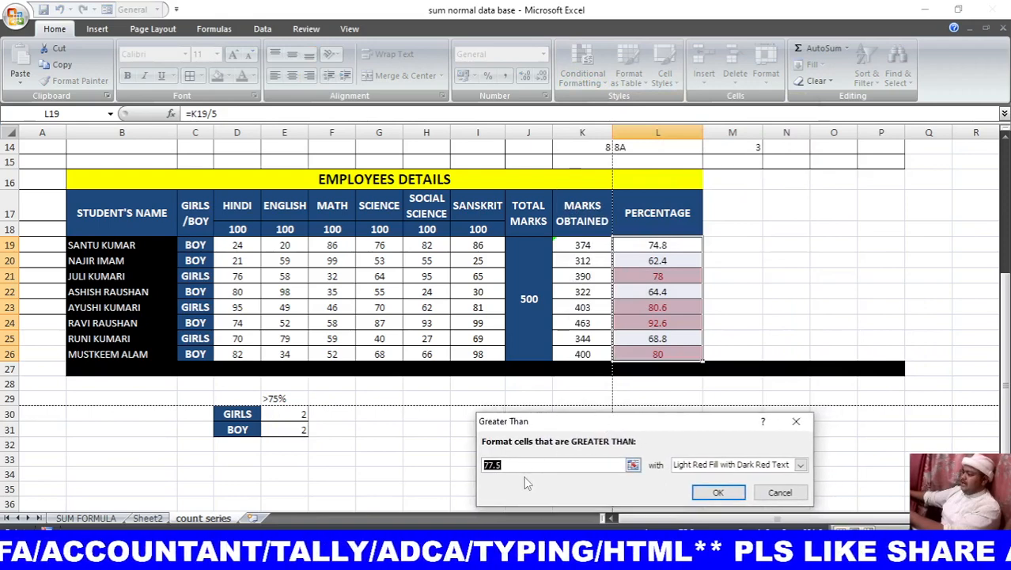
pyautogui.write('75')
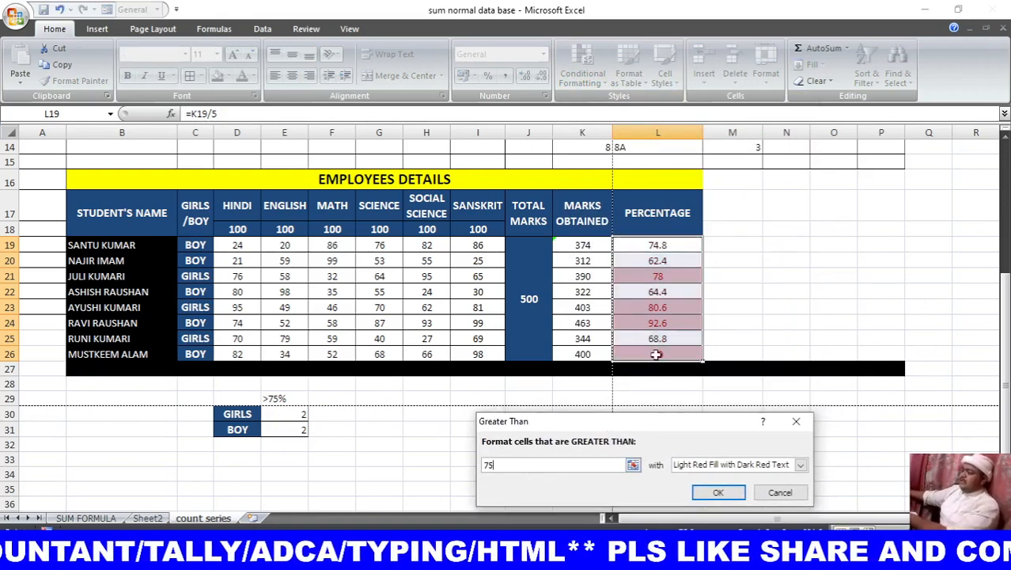
pyautogui.moveTo(648, 428); pyautogui.dragTo(717, 442)
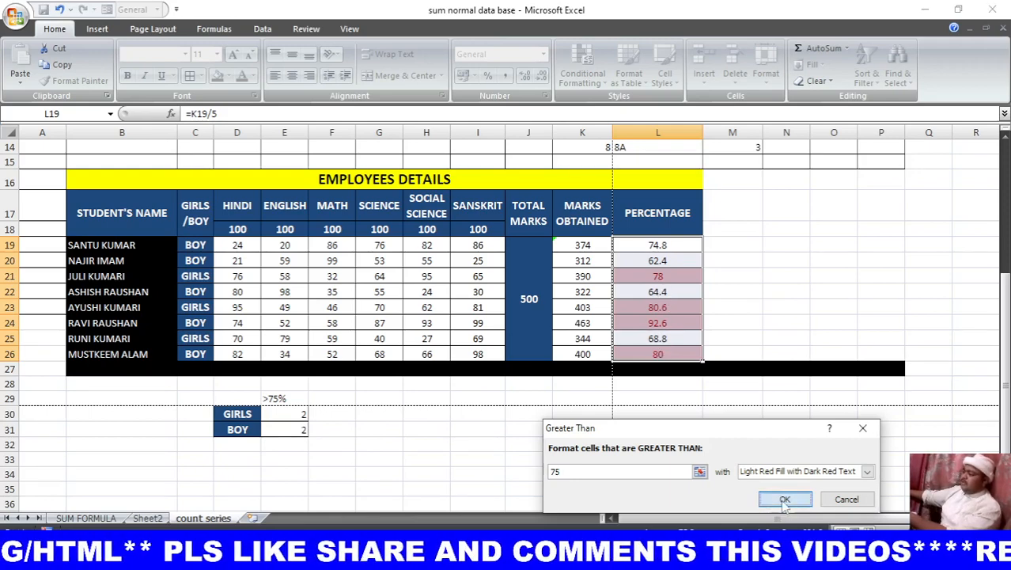
pyautogui.press('Return')
pyautogui.click(795, 321)
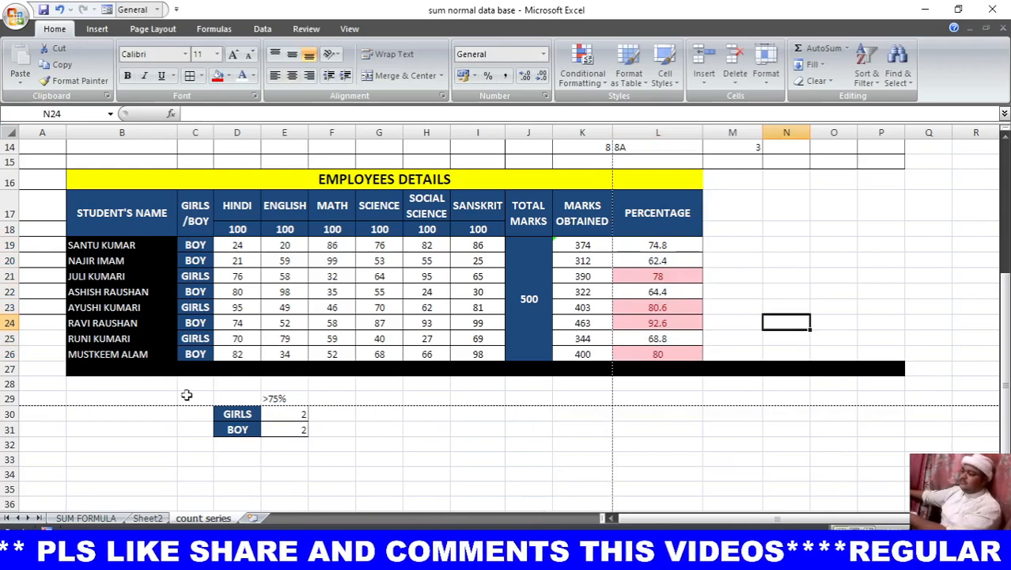
# Enter =COUNTIF(C19:C26,C21) in cell D33 to count all the girls in the student table.
pyautogui.click(361, 440)
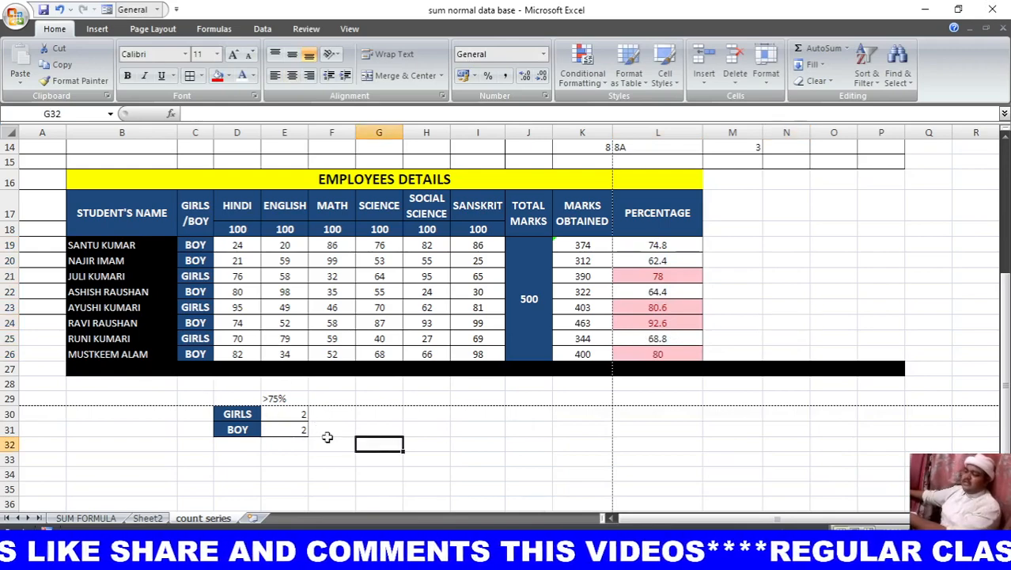
pyautogui.click(231, 459)
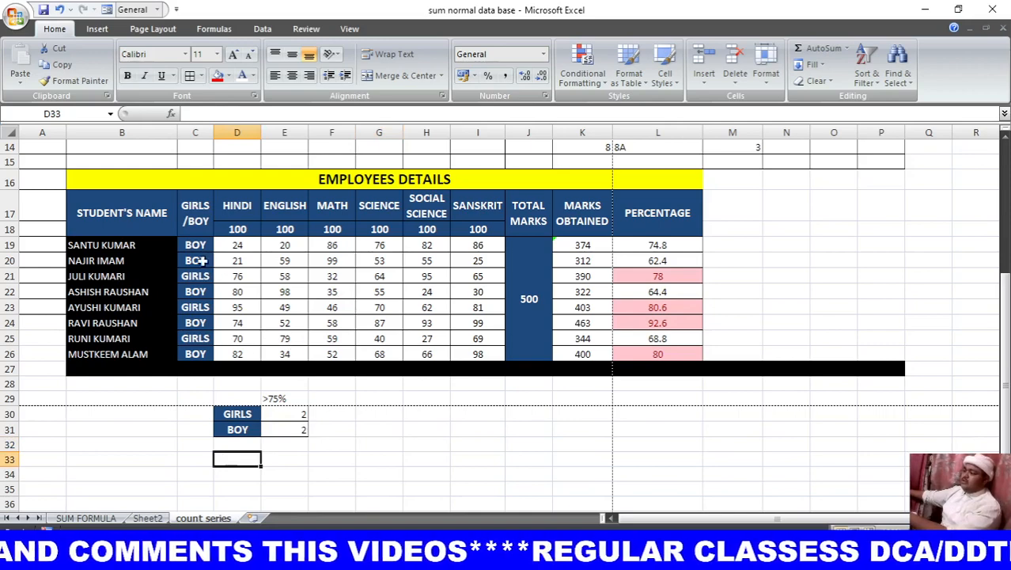
pyautogui.write('=')
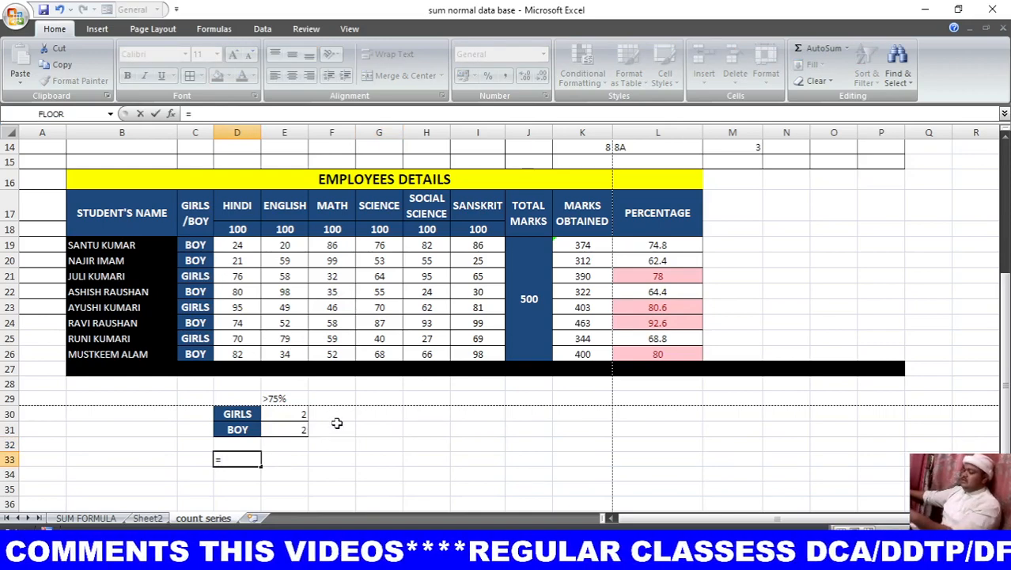
pyautogui.write('COUN')
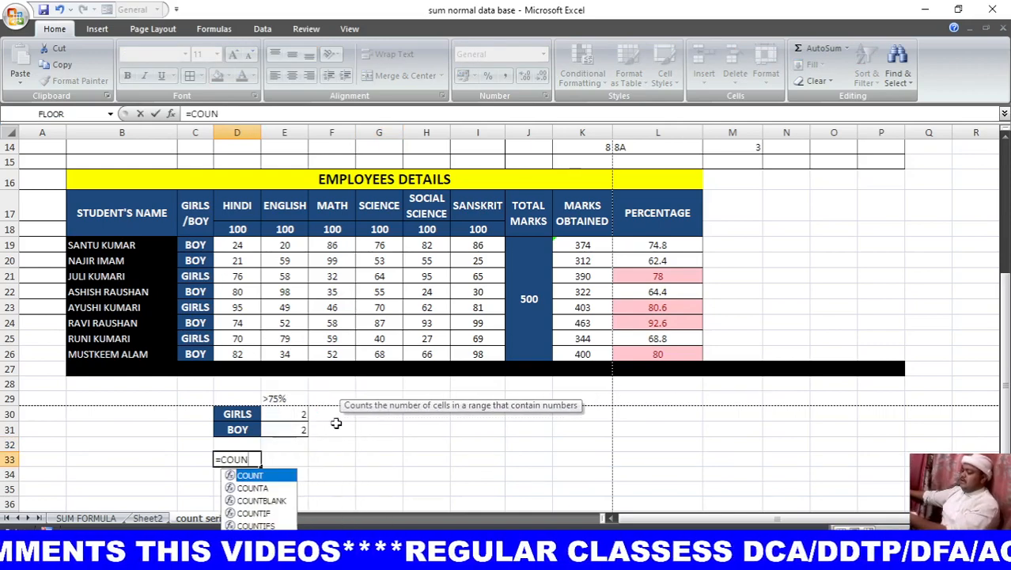
pyautogui.write('TIF(')
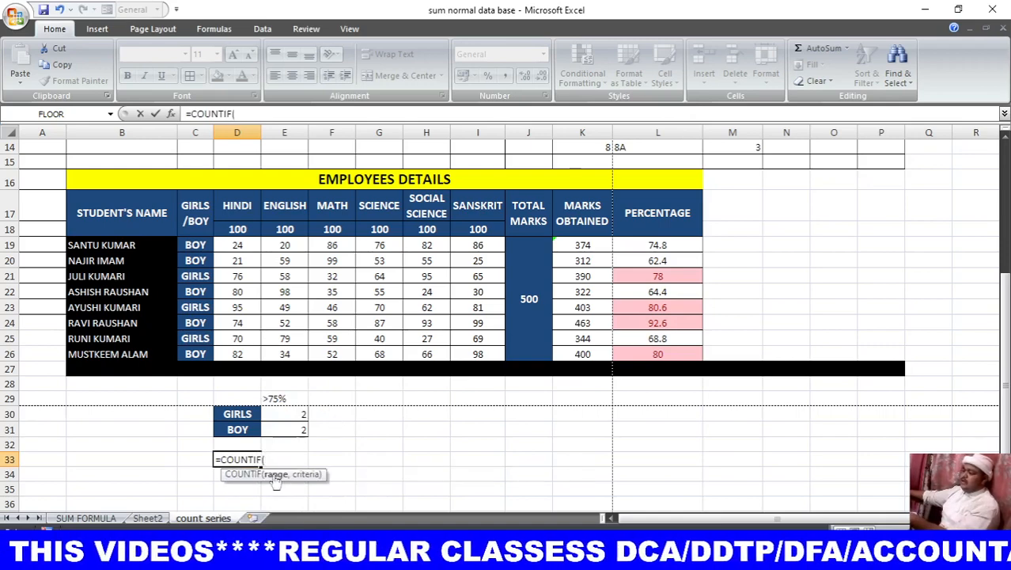
pyautogui.moveTo(204, 248); pyautogui.dragTo(204, 354)
pyautogui.write(',')
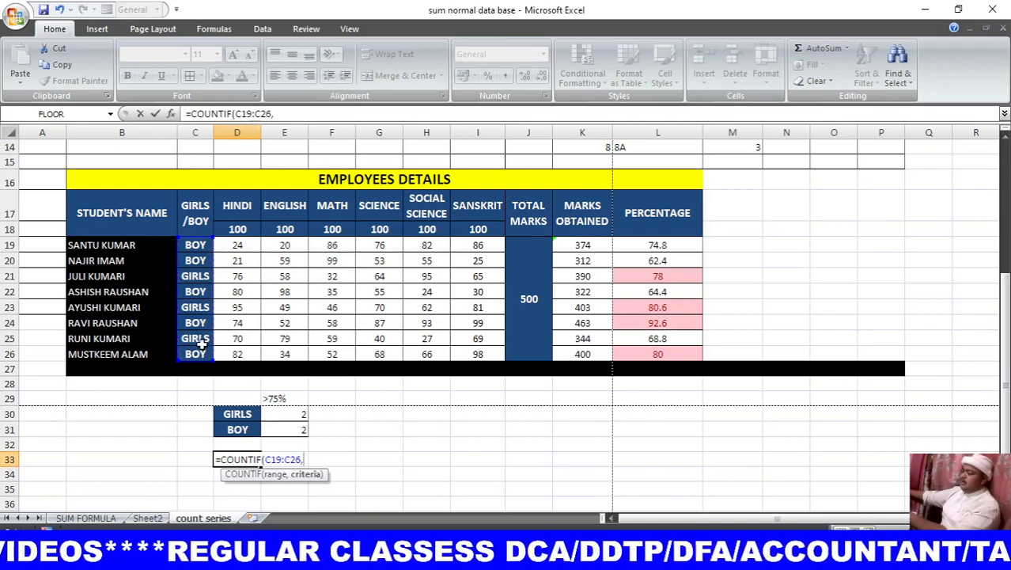
pyautogui.click(200, 275)
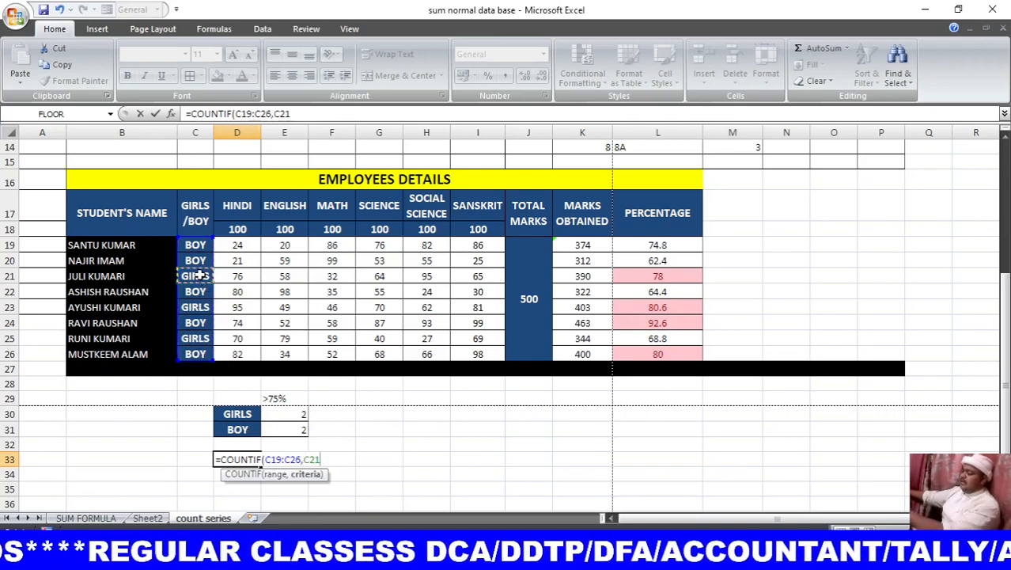
pyautogui.press('Return')
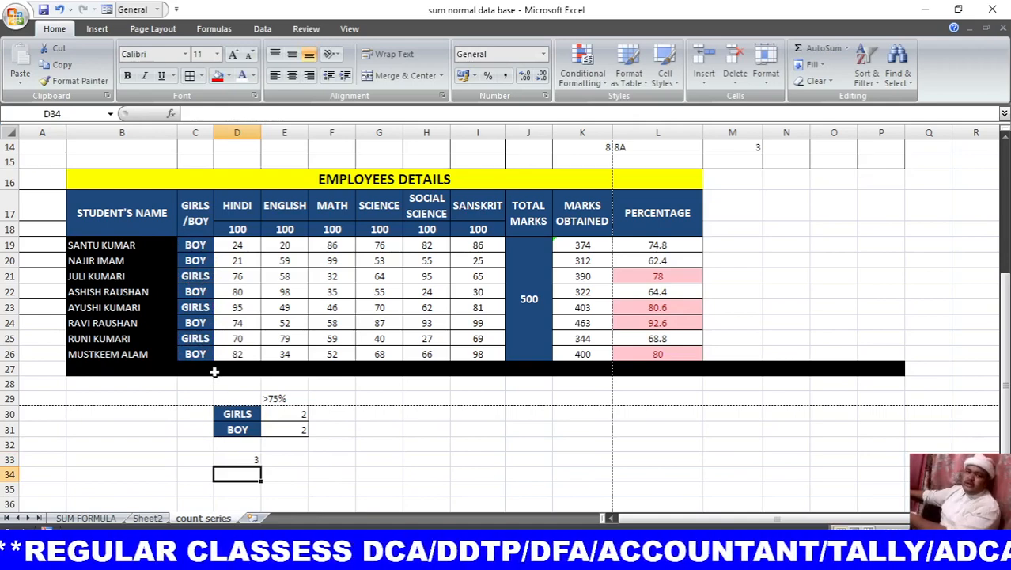
pyautogui.click(253, 459)
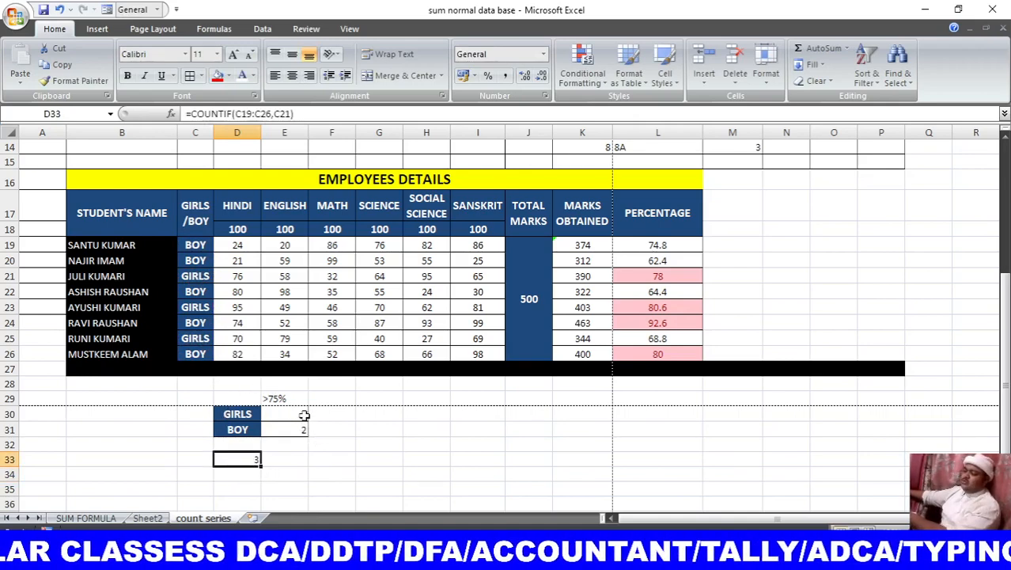
# Enter =COUNTIF(C19:C26,D31) in cell E33 to count all the boys in the student table.
pyautogui.click(291, 462)
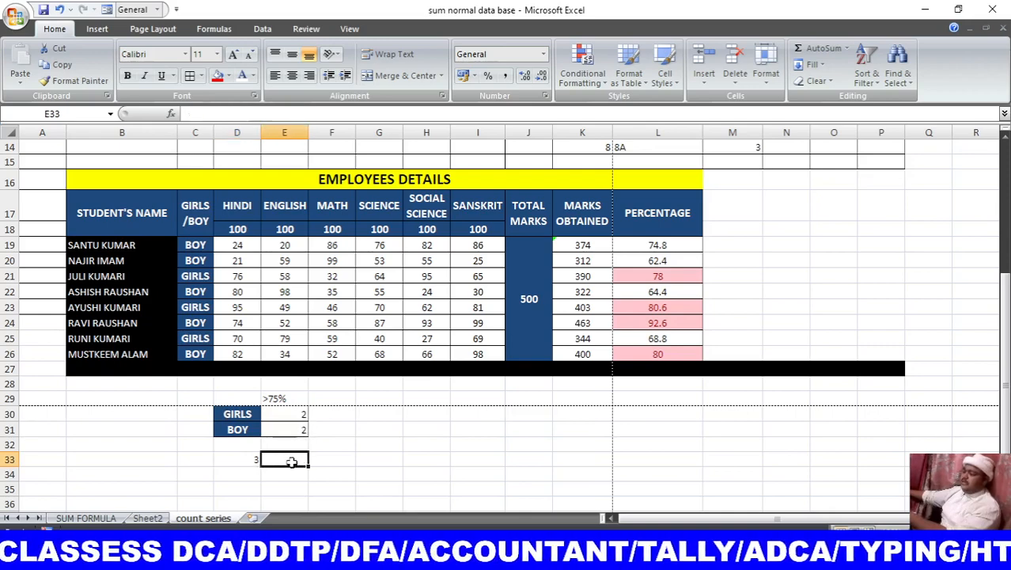
pyautogui.write('=C')
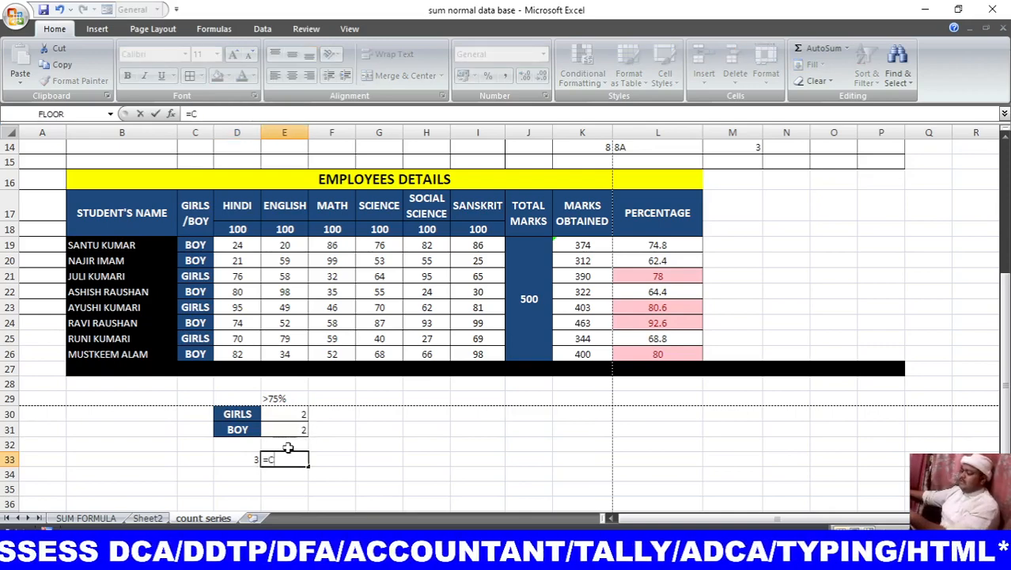
pyautogui.write('P')
pyautogui.press('BackSpace')
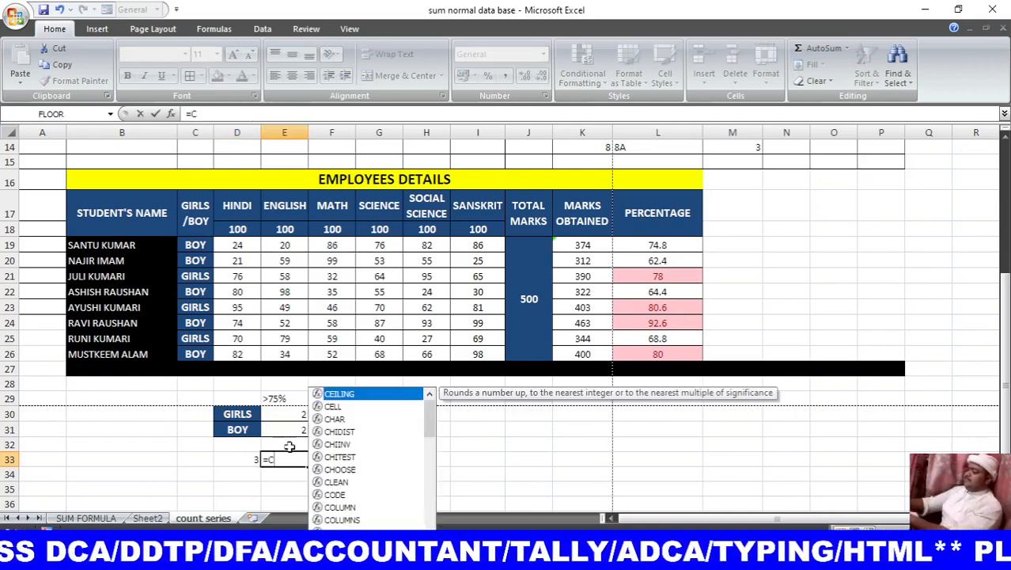
pyautogui.write('OUNT')
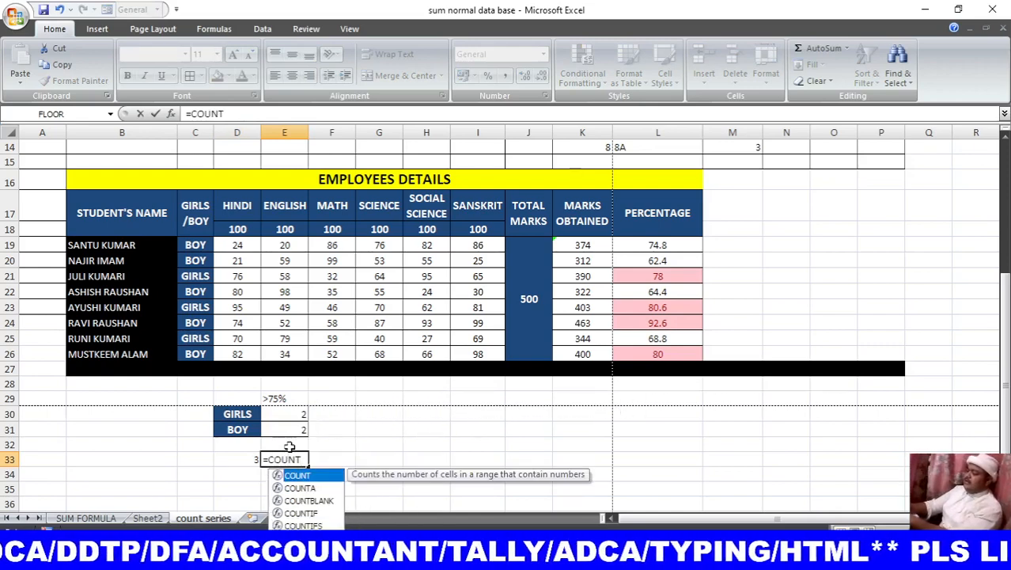
pyautogui.write('IF(')
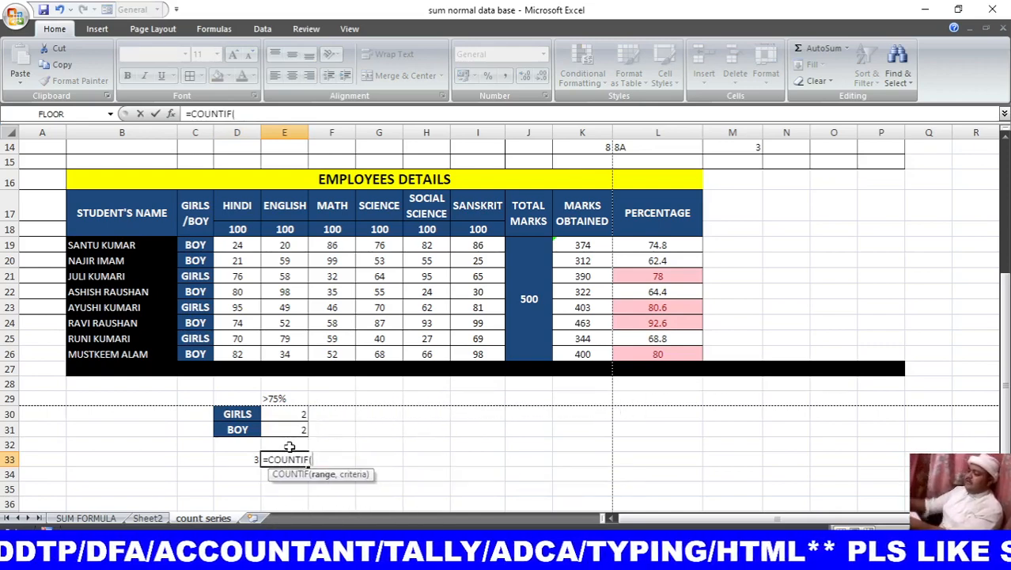
pyautogui.click(196, 245)
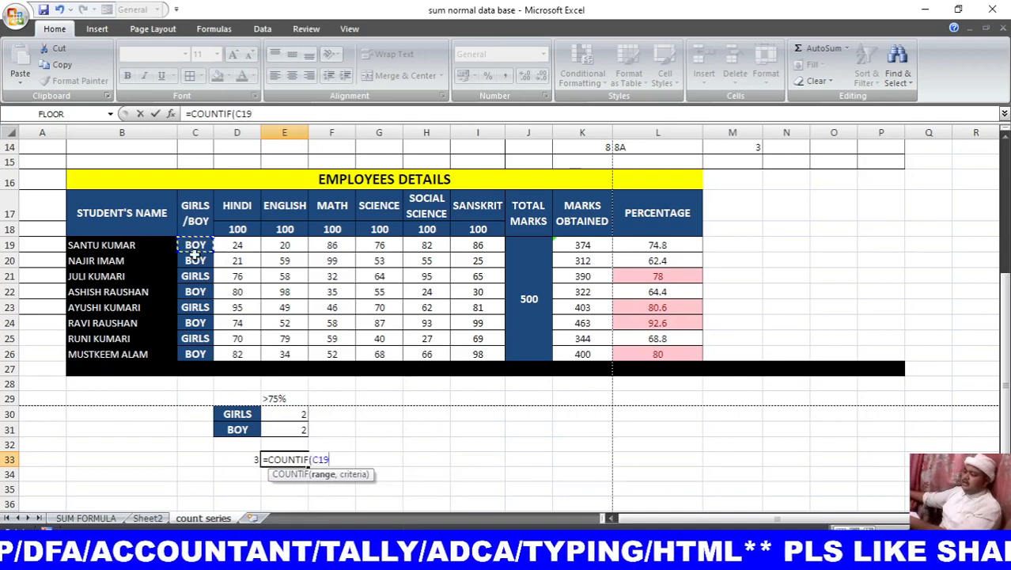
pyautogui.moveTo(195, 252); pyautogui.dragTo(199, 350)
pyautogui.write(',')
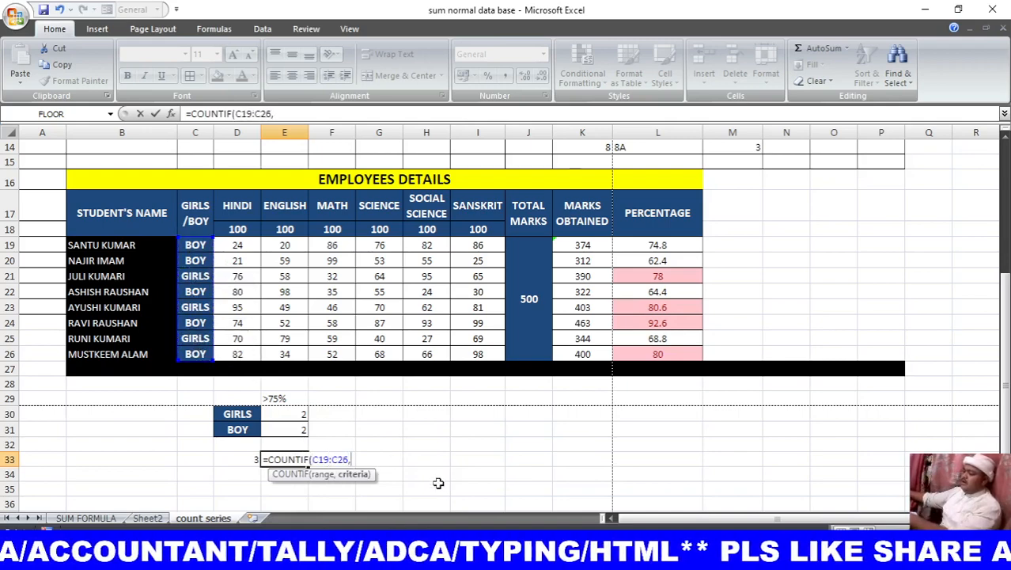
pyautogui.click(241, 429)
pyautogui.press('Return')
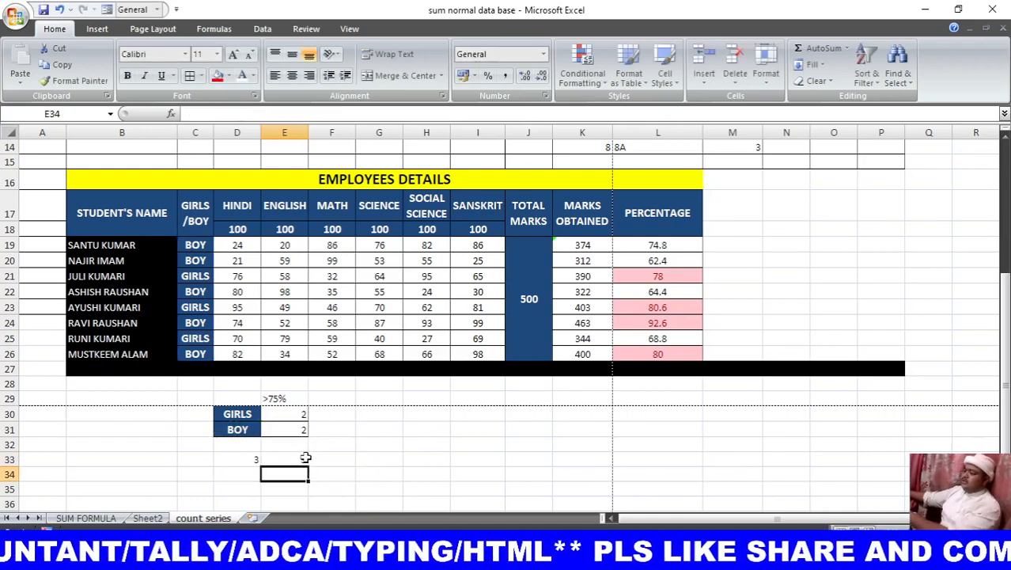
pyautogui.click(297, 460)
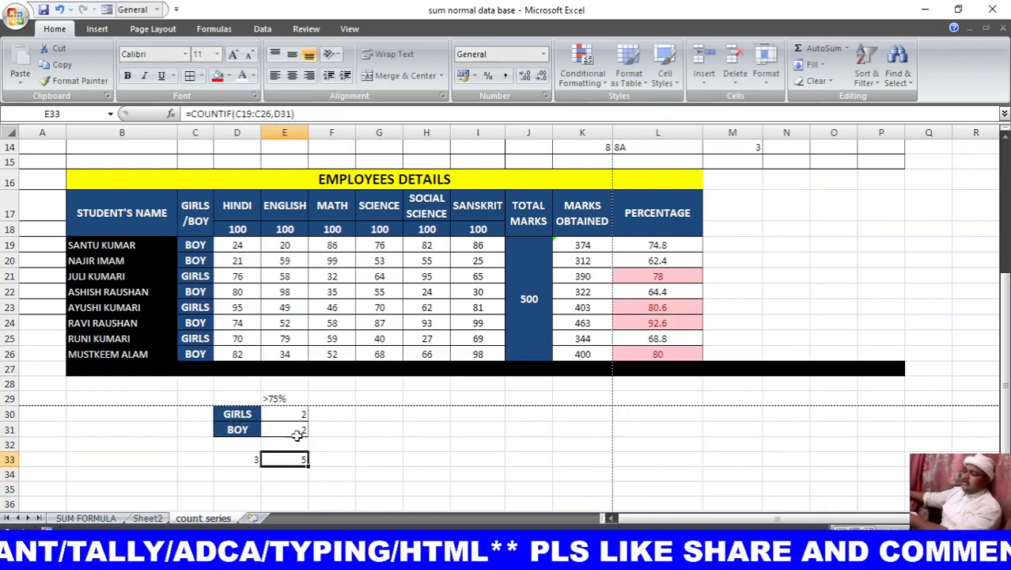
# Review the boys' COUNTIFS formula in E31 and look over the student marks and employee attendance tables.
pyautogui.click(295, 429)
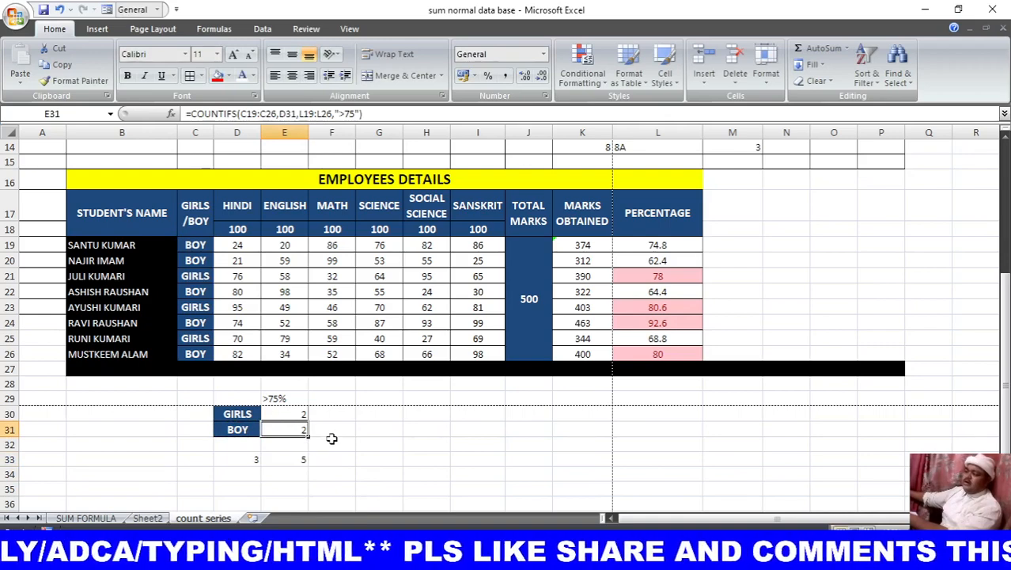
pyautogui.click(328, 439)
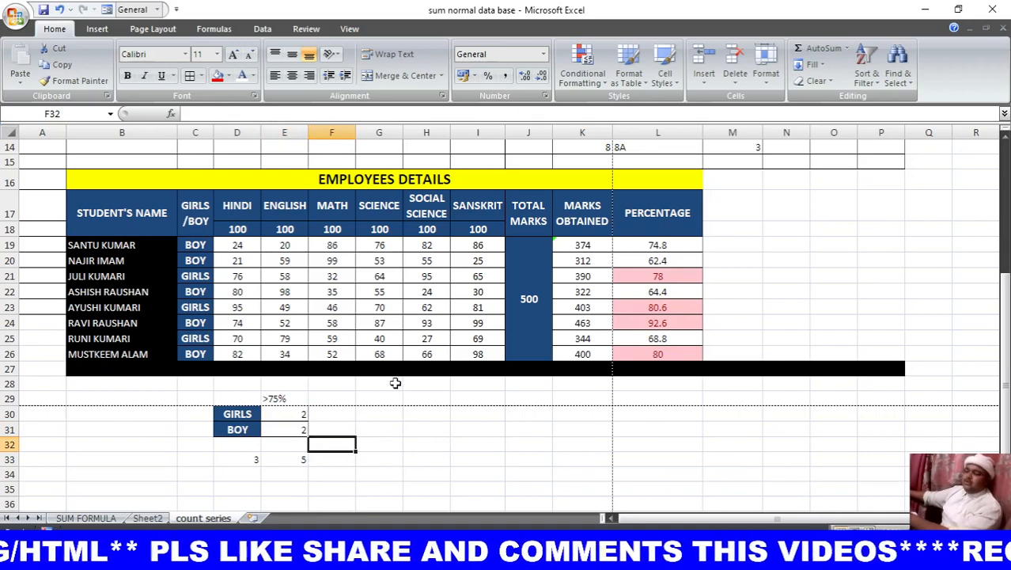
pyautogui.click(212, 185)
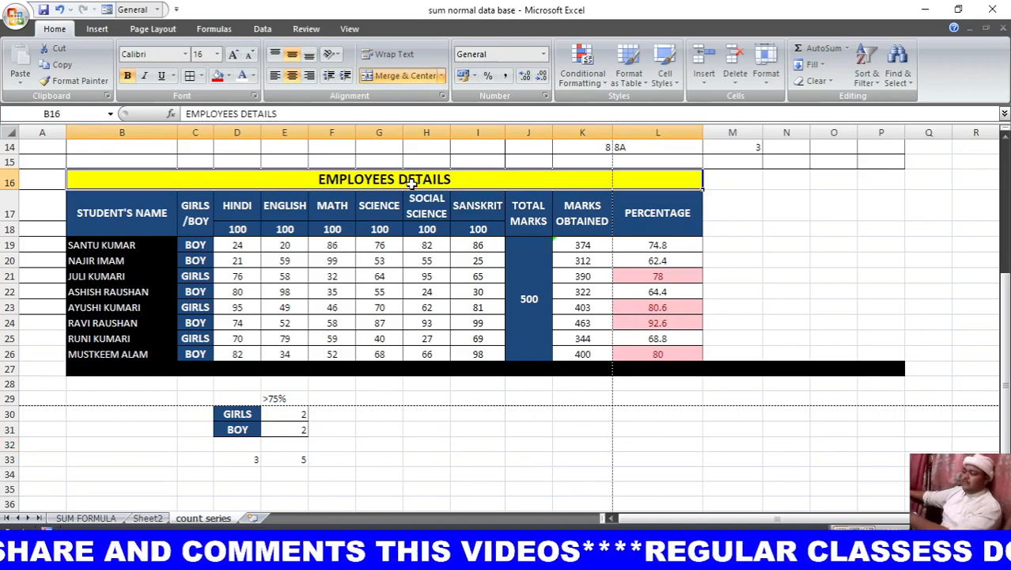
pyautogui.click(131, 373)
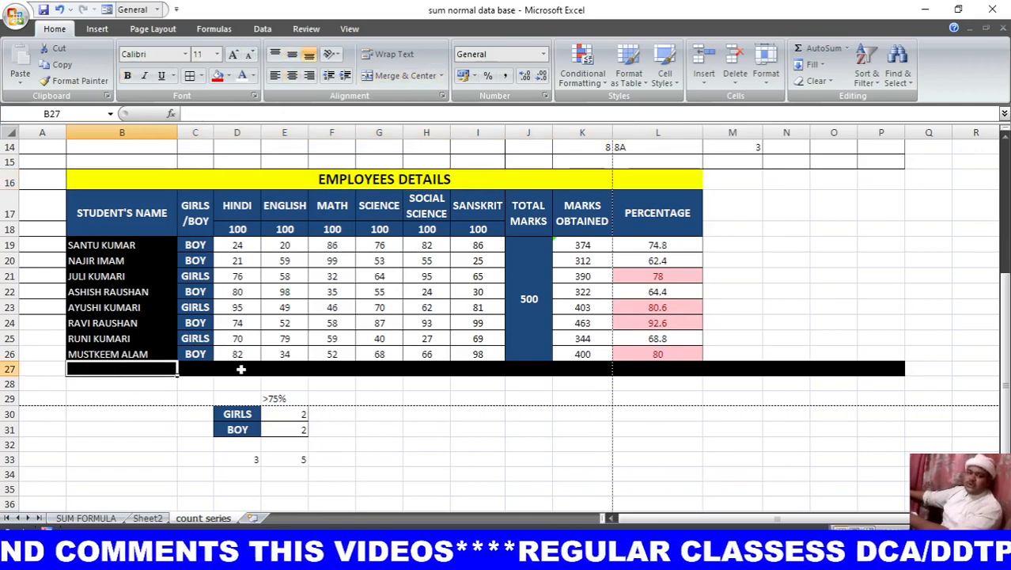
pyautogui.click(392, 369)
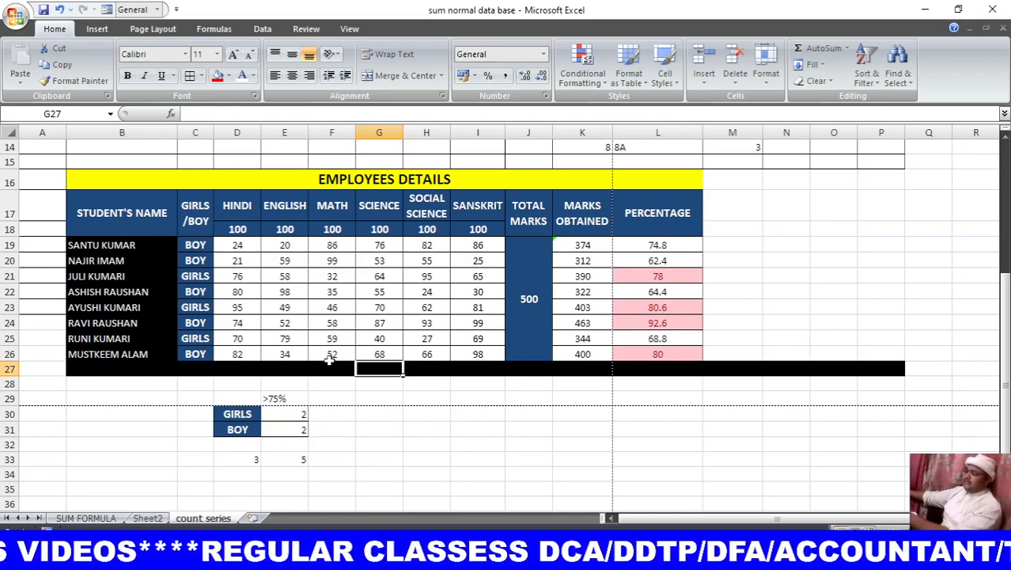
pyautogui.scroll(5, 331, 358)
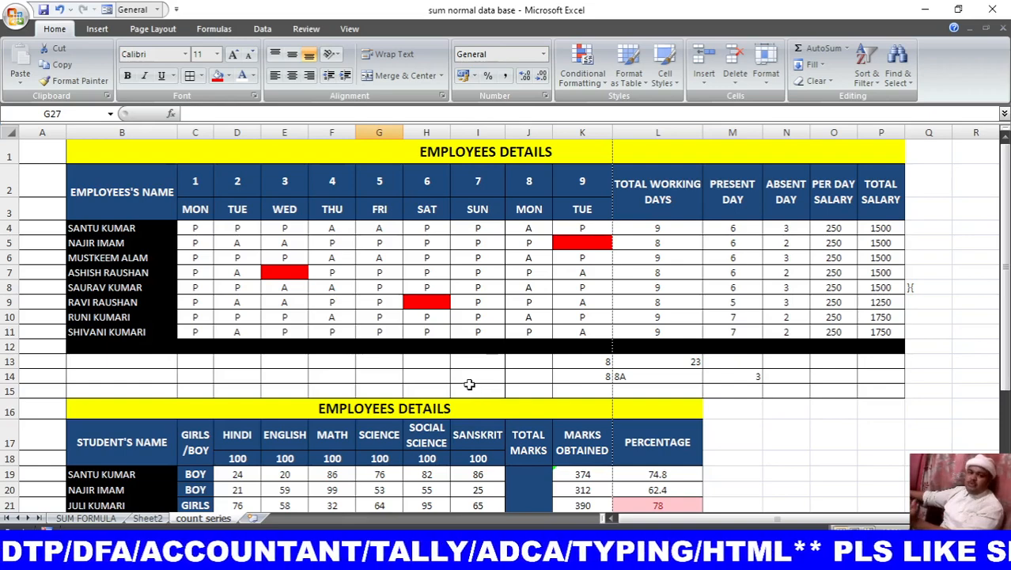
pyautogui.scroll(-1, 472, 357)
pyautogui.scroll(-1, 472, 357)
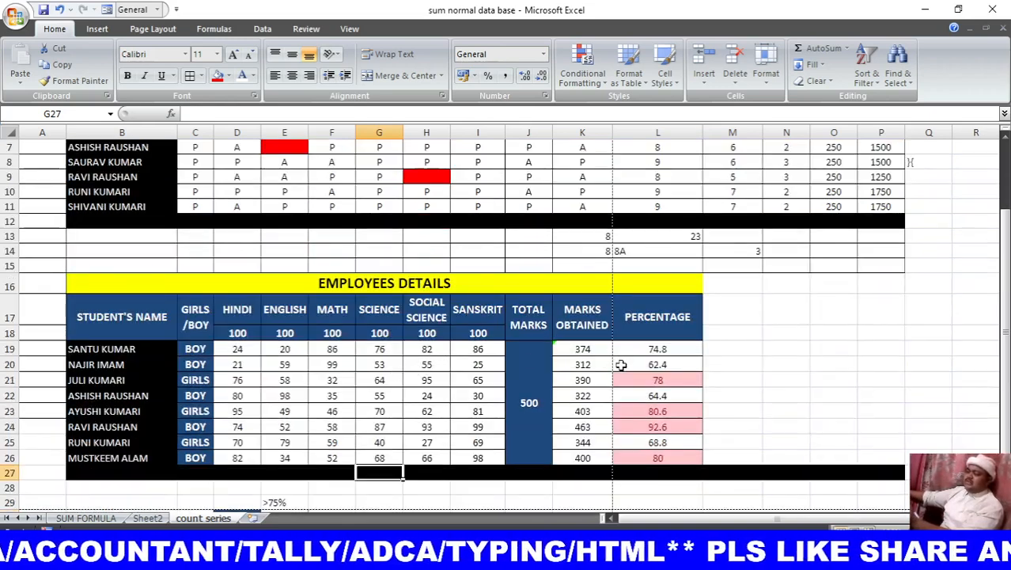
pyautogui.scroll(-1, 384, 419)
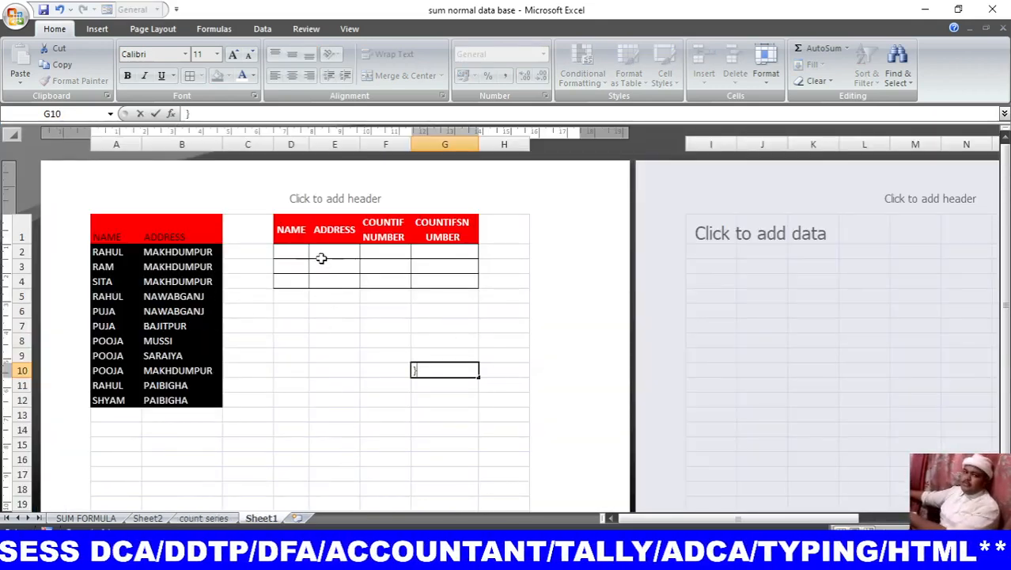
# Enter =COUNTIF(A1:A12,D2) in cell F2 to count how often the name in D2 occurs in the list.
pyautogui.click(390, 255)
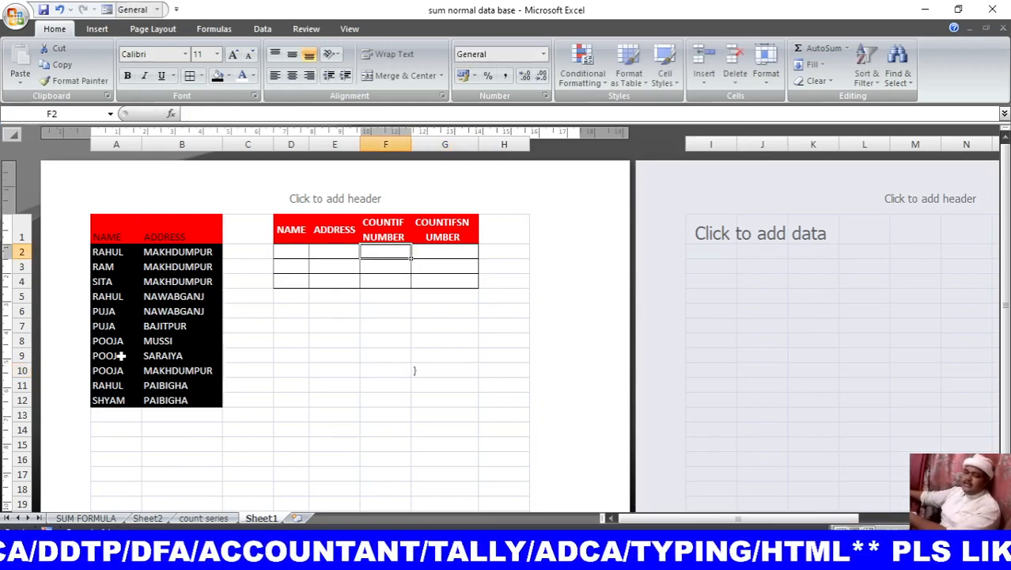
pyautogui.write('=')
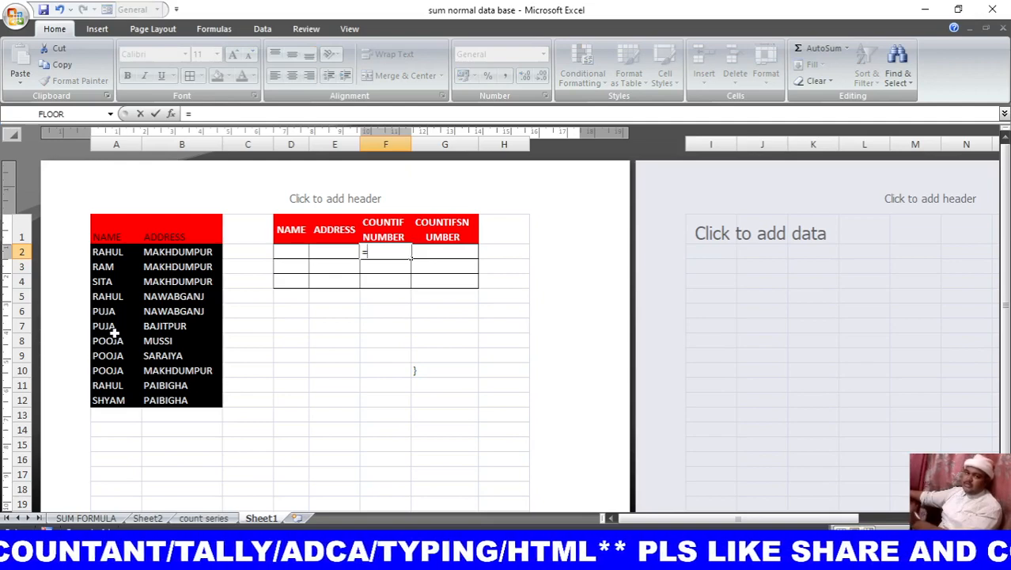
pyautogui.write('CO')
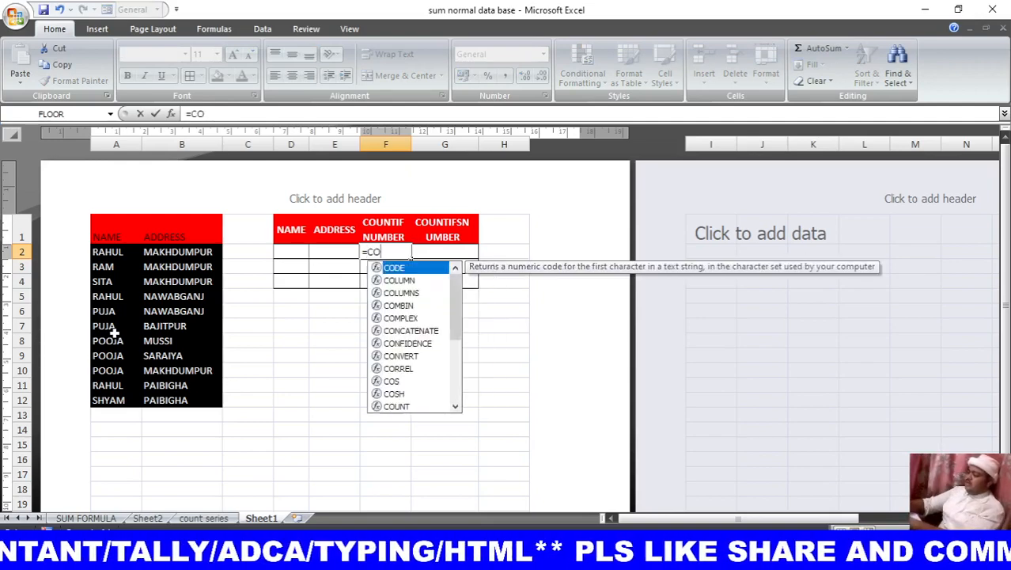
pyautogui.write('UNTI')
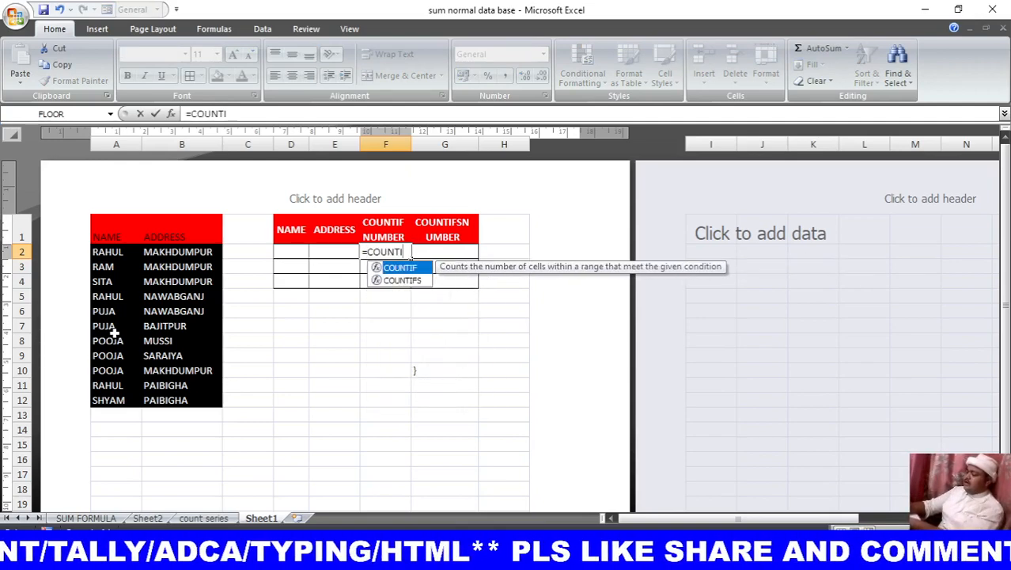
pyautogui.write('F(')
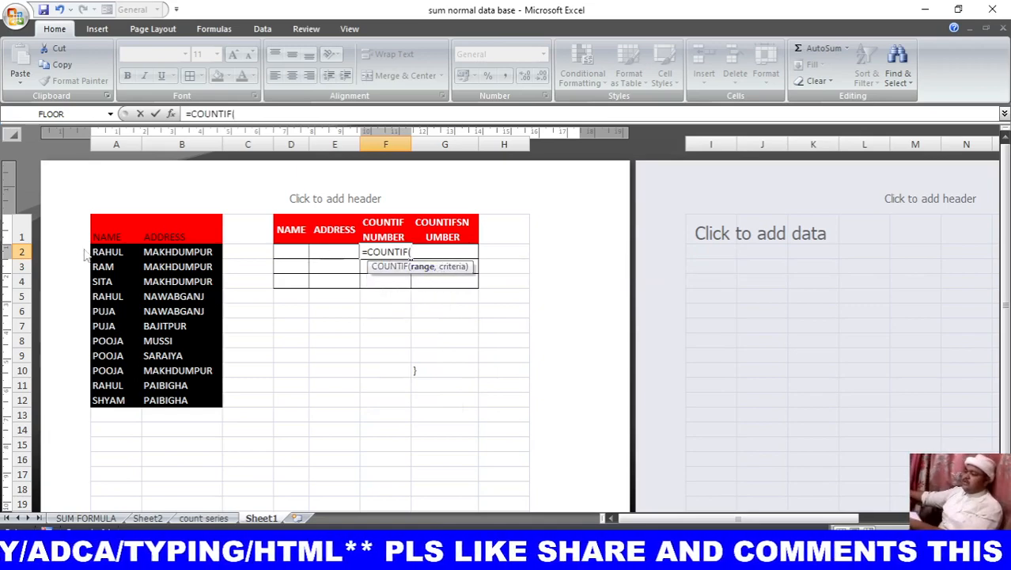
pyautogui.moveTo(102, 237); pyautogui.dragTo(93, 398)
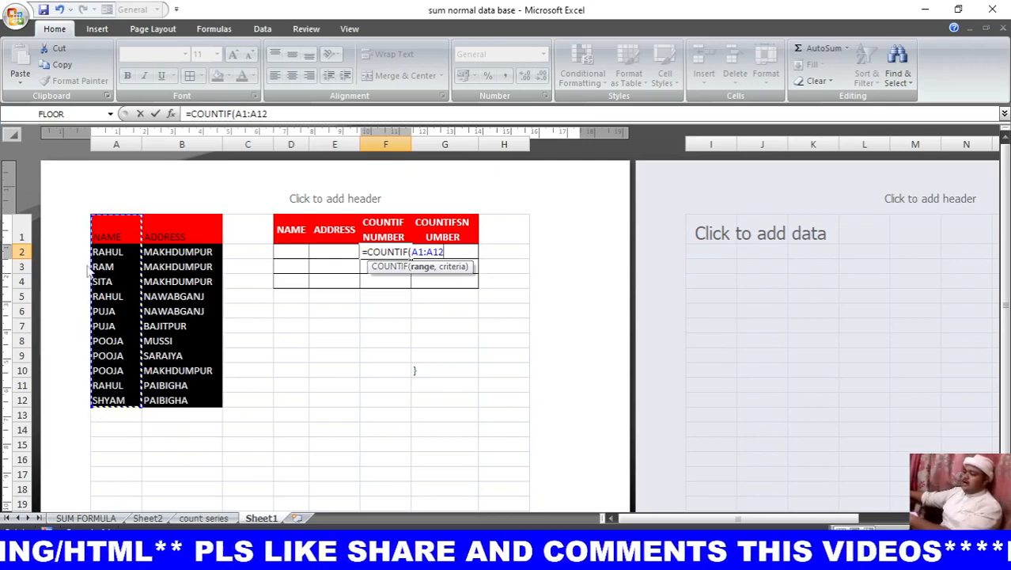
pyautogui.click(113, 229)
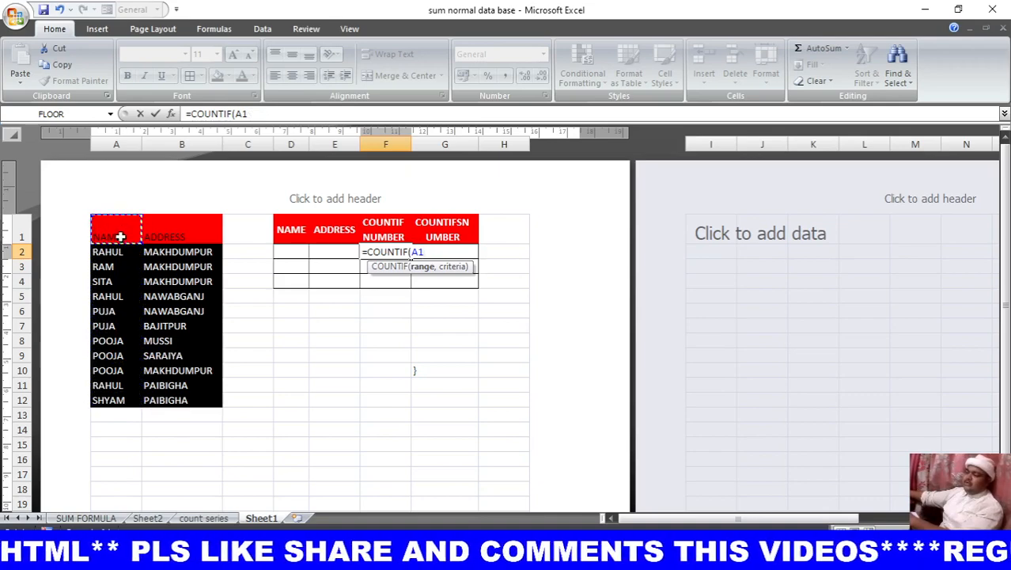
pyautogui.keyDown('shift'); pyautogui.click(115, 401); pyautogui.keyUp('shift')
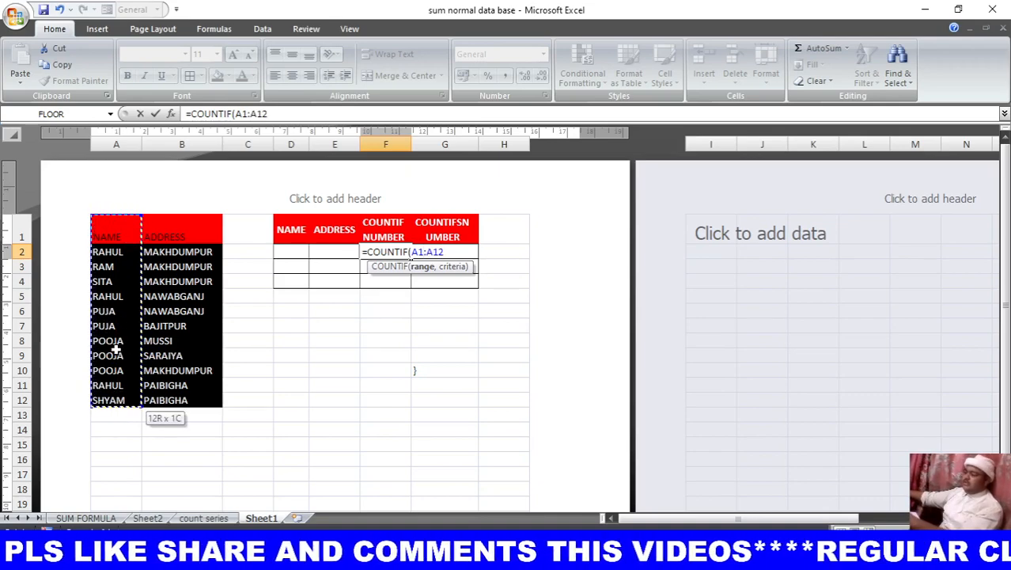
pyautogui.write(',')
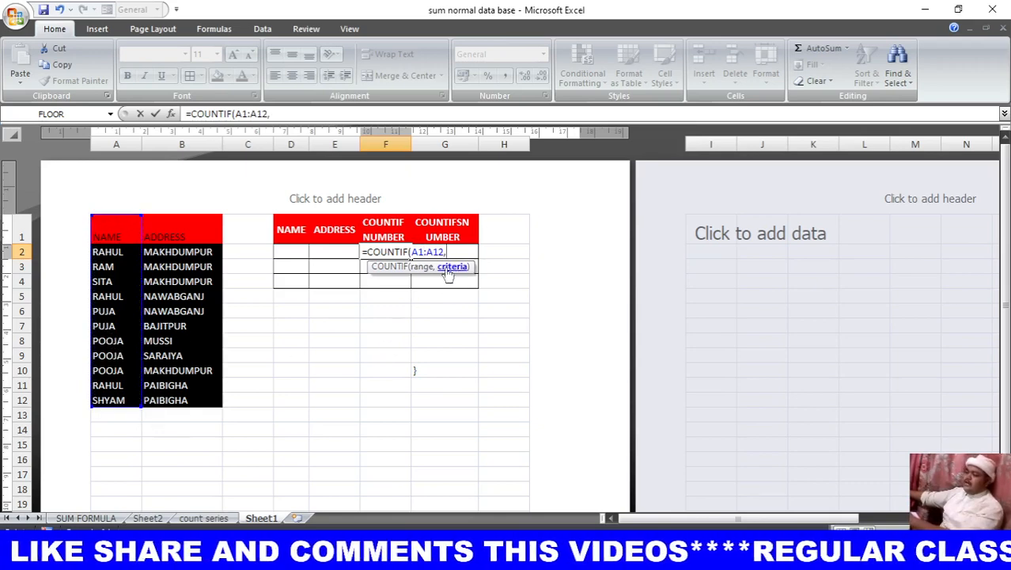
pyautogui.click(281, 253)
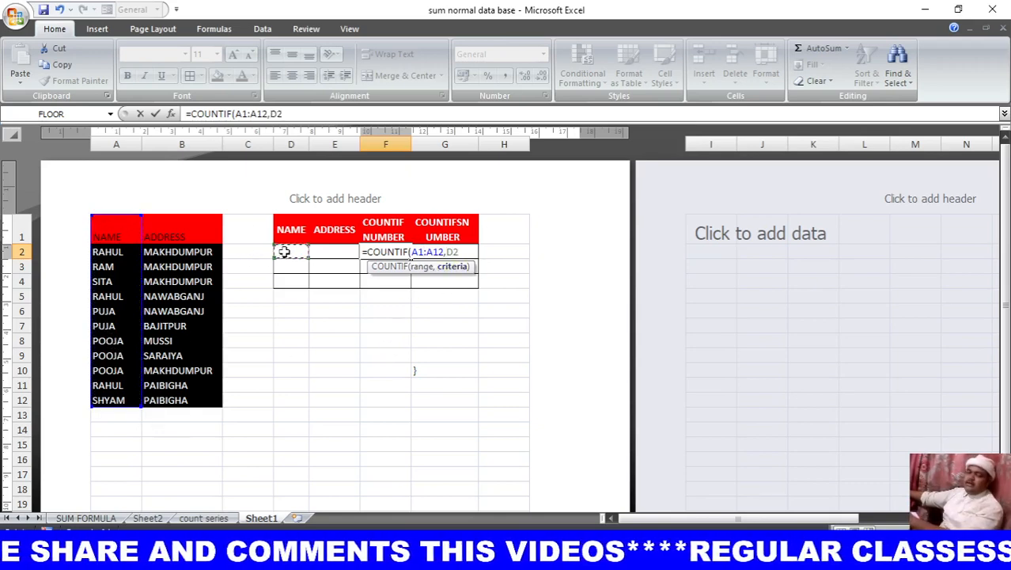
pyautogui.press('Return')
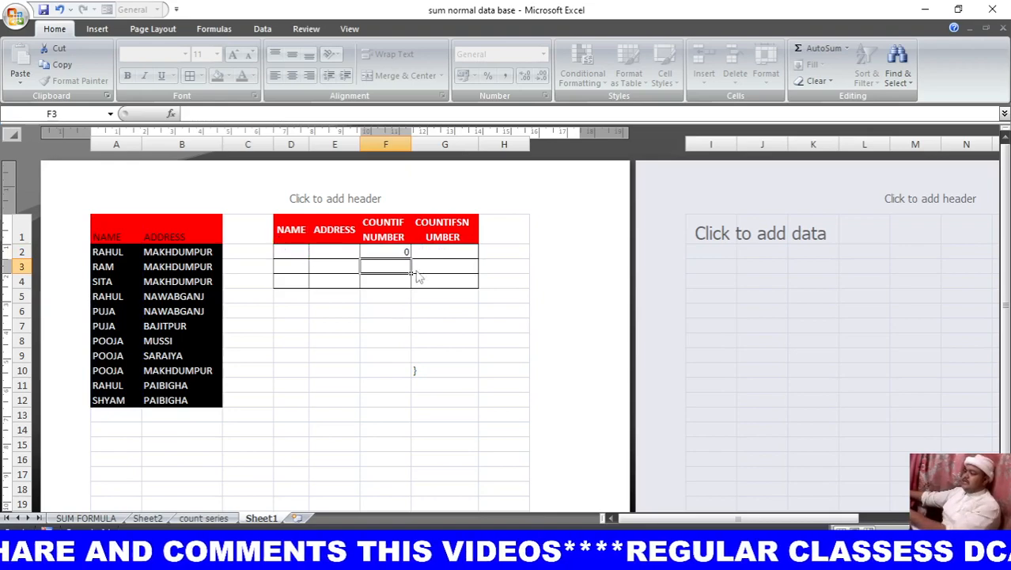
# Enter =COUNTIFS(A1:A12,D2,B1:B12,E2) in cell G2 to count rows matching both the name and the address.
pyautogui.click(431, 251)
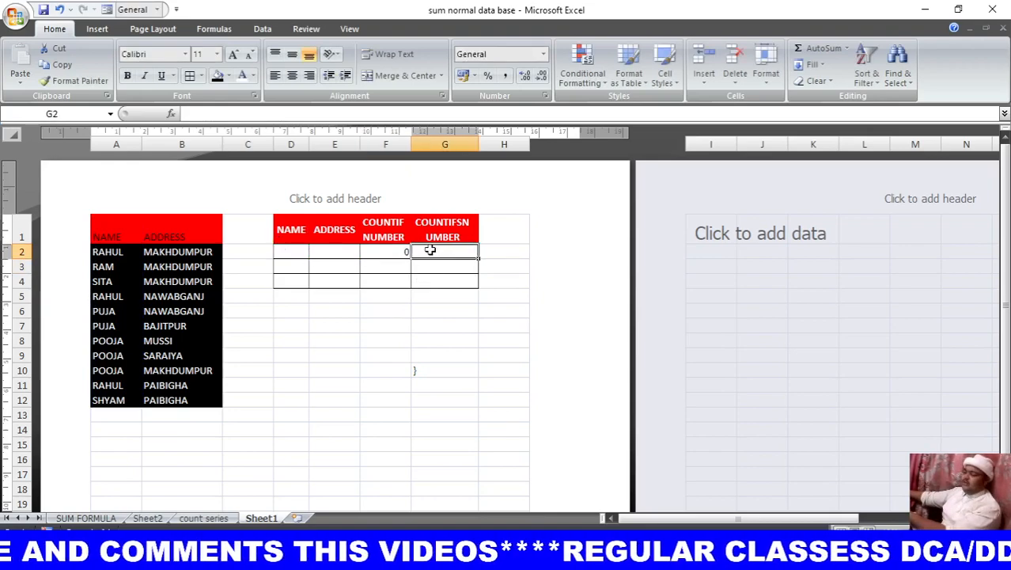
pyautogui.write('=')
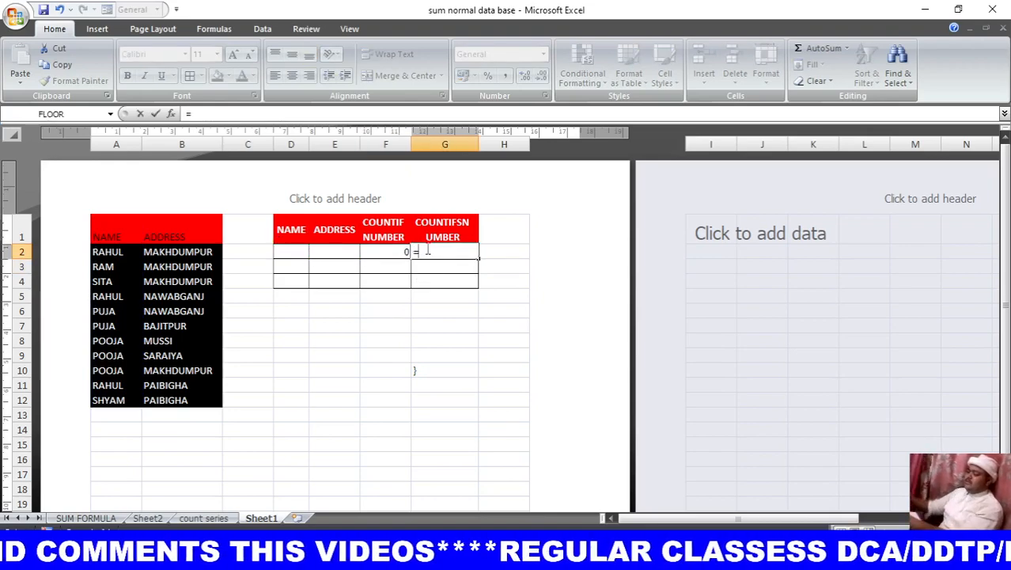
pyautogui.write('COUNT')
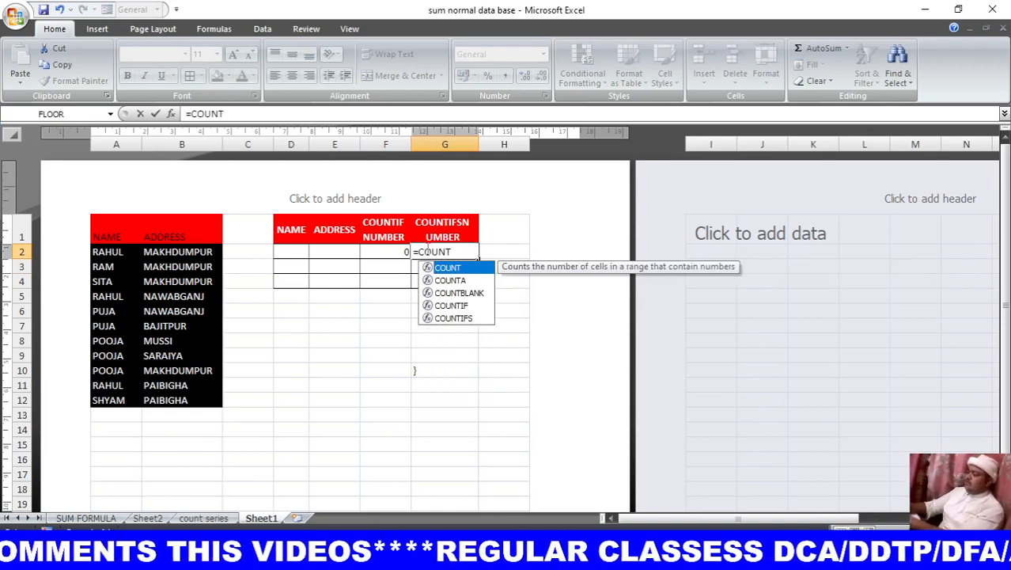
pyautogui.write('IF(')
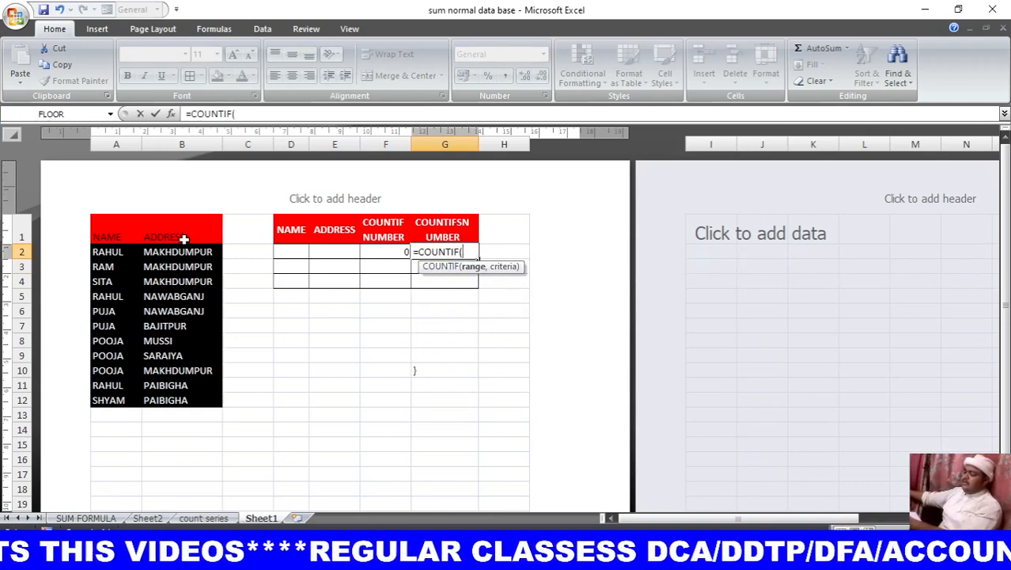
pyautogui.press('BackSpace')
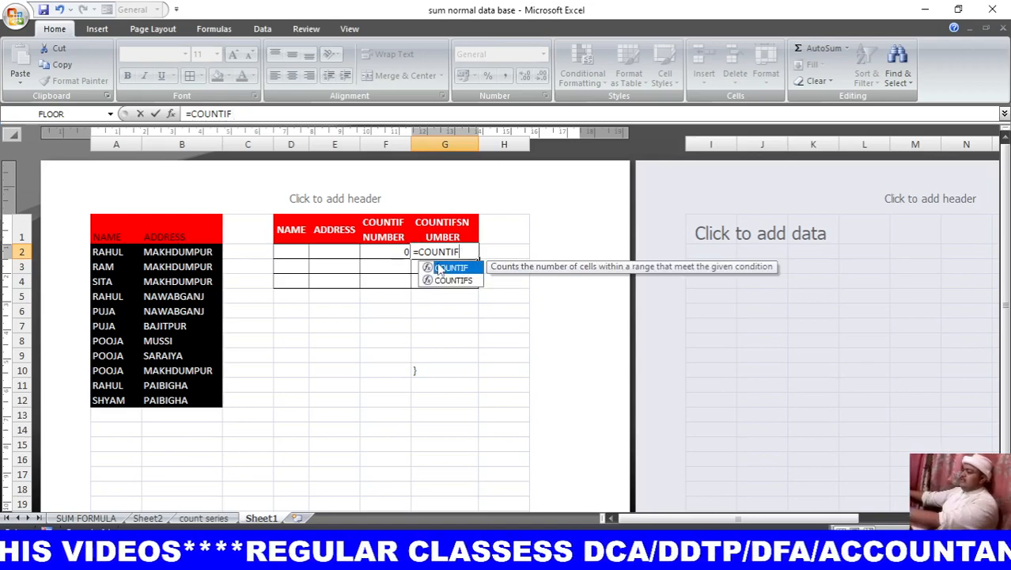
pyautogui.write('S(')
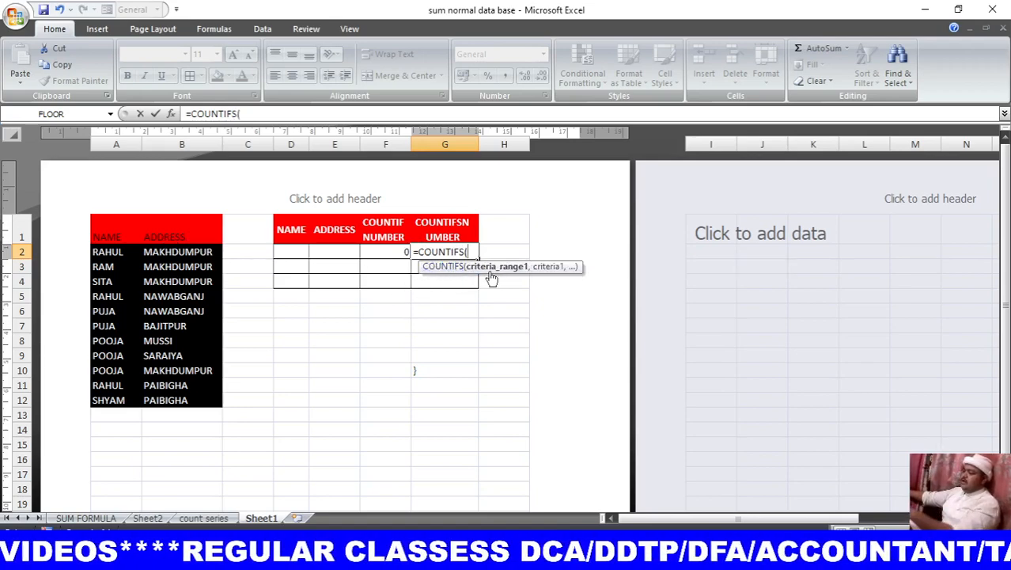
pyautogui.click(114, 235)
pyautogui.moveTo(114, 235); pyautogui.dragTo(130, 400)
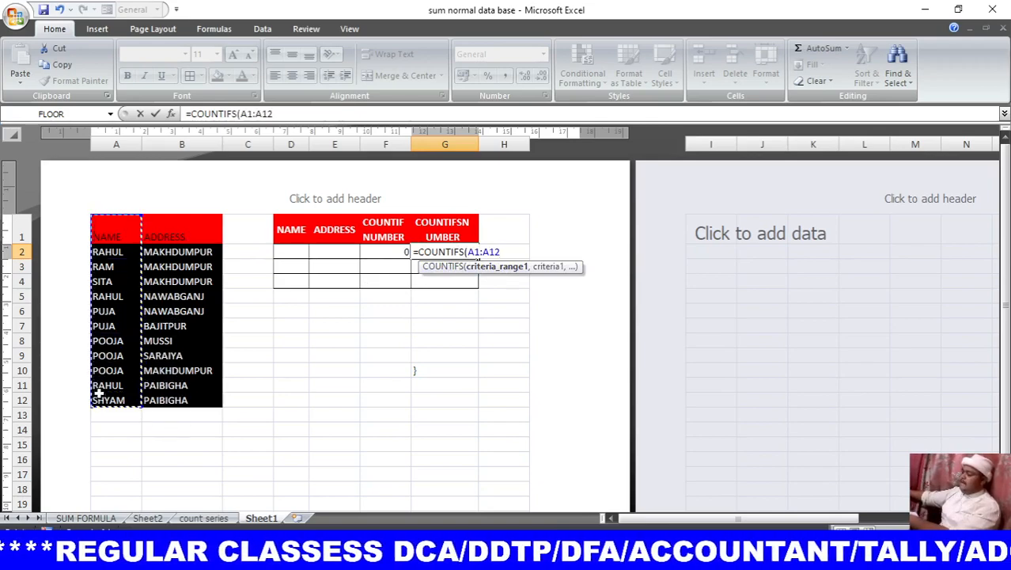
pyautogui.write(',')
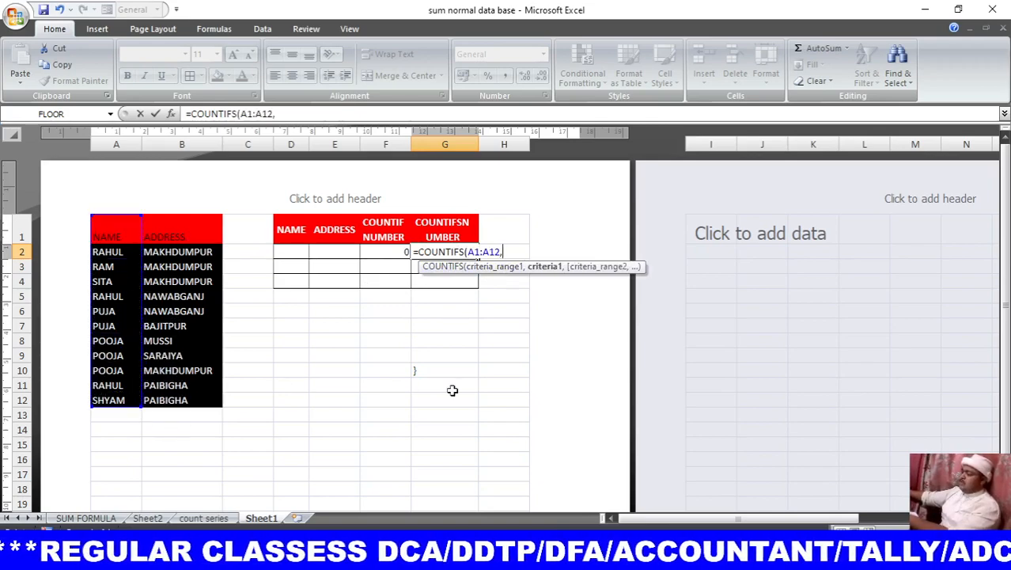
pyautogui.click(289, 251)
pyautogui.write(',')
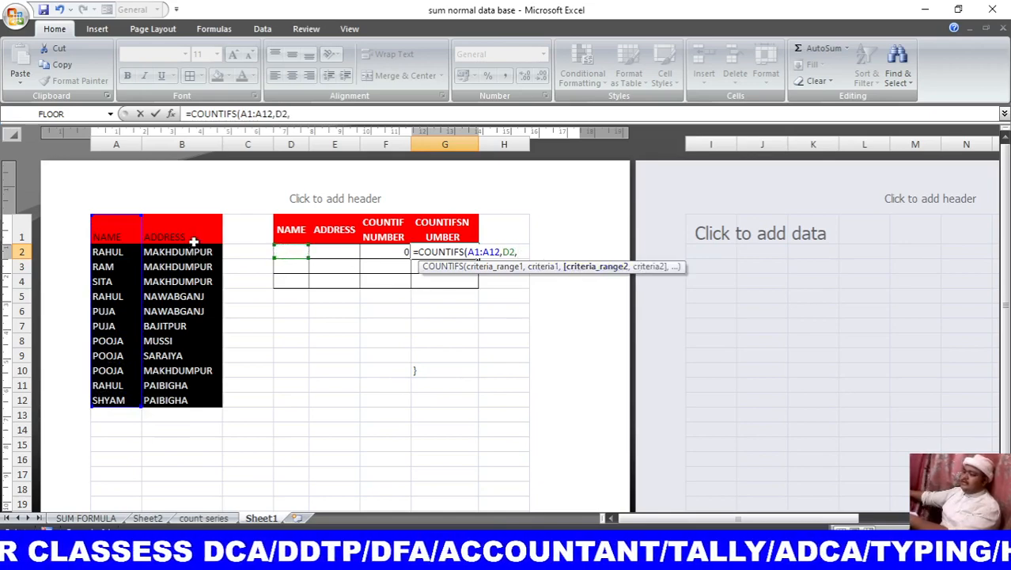
pyautogui.moveTo(195, 236); pyautogui.dragTo(182, 390)
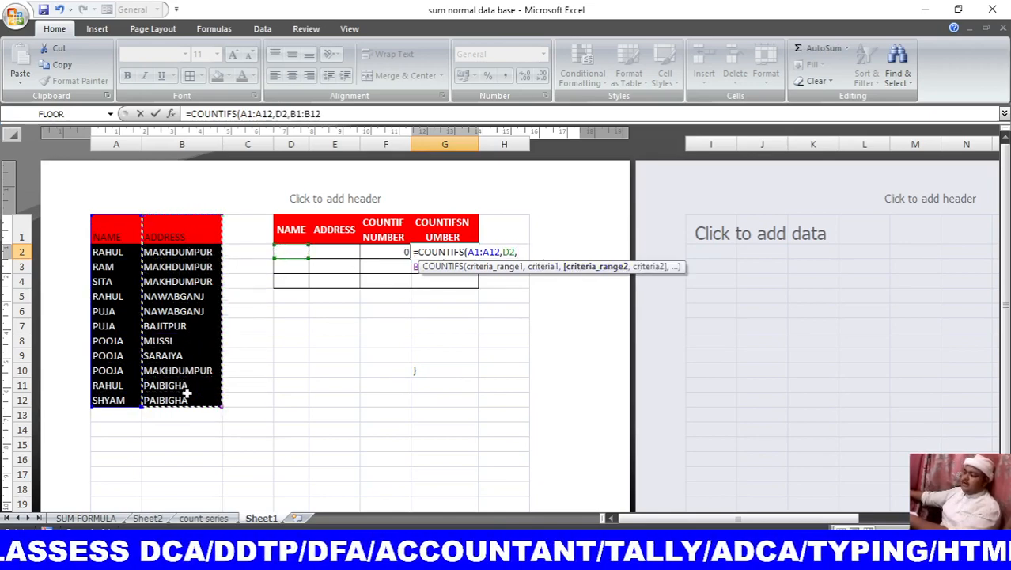
pyautogui.write(',')
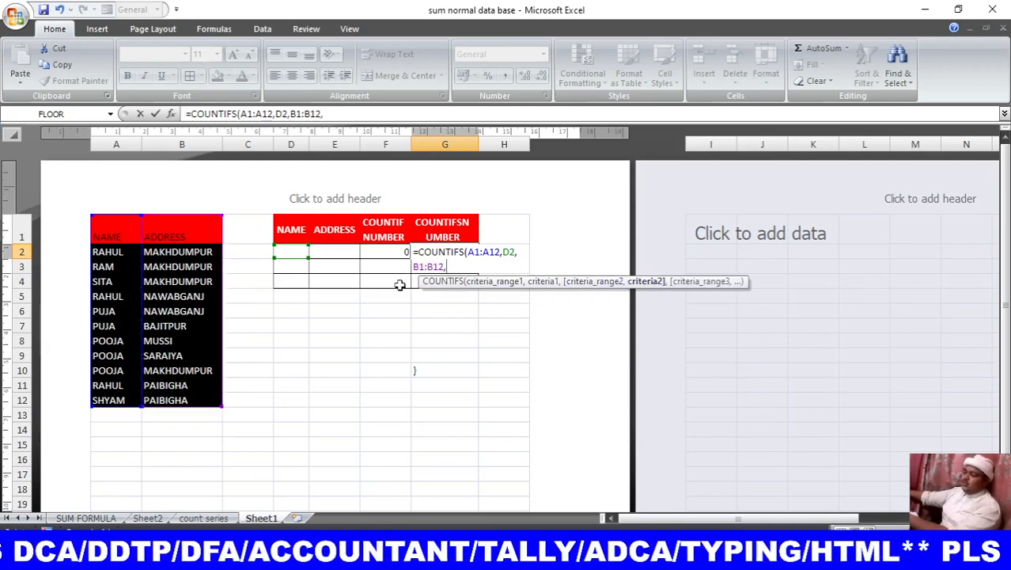
pyautogui.click(334, 250)
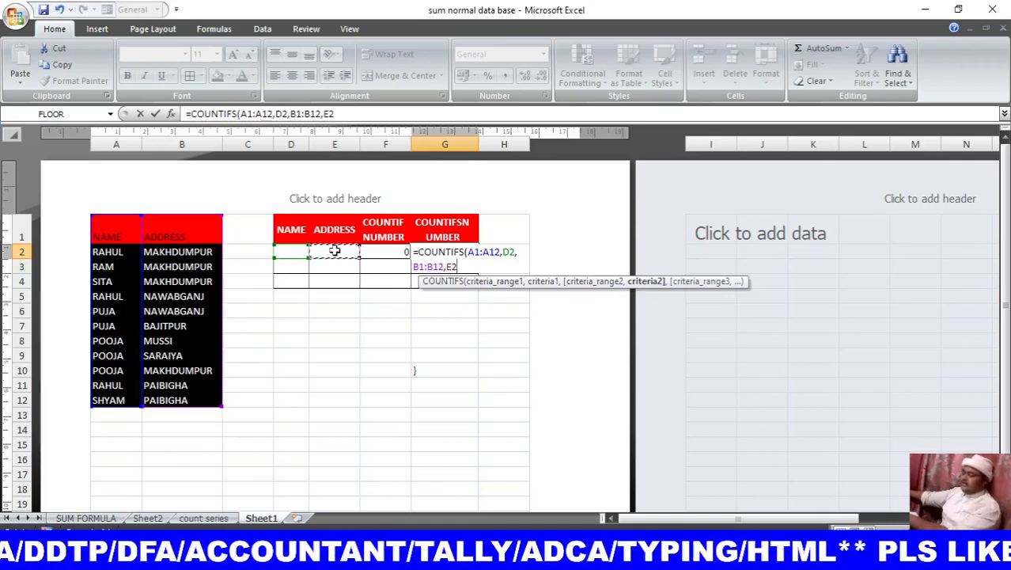
pyautogui.press('Return')
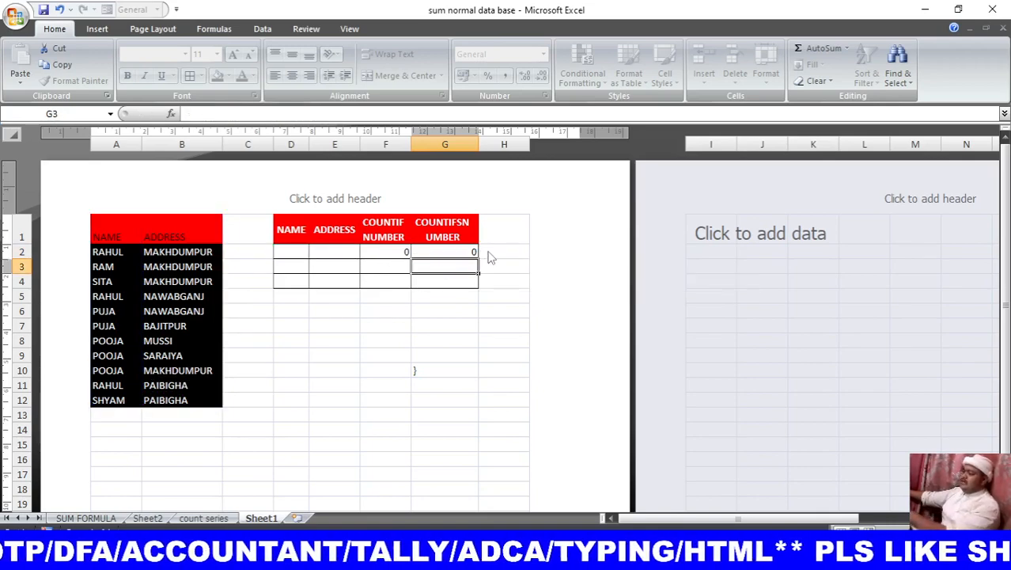
# Enter the name listed in A2 as the name criterion in cell D2.
pyautogui.click(297, 253)
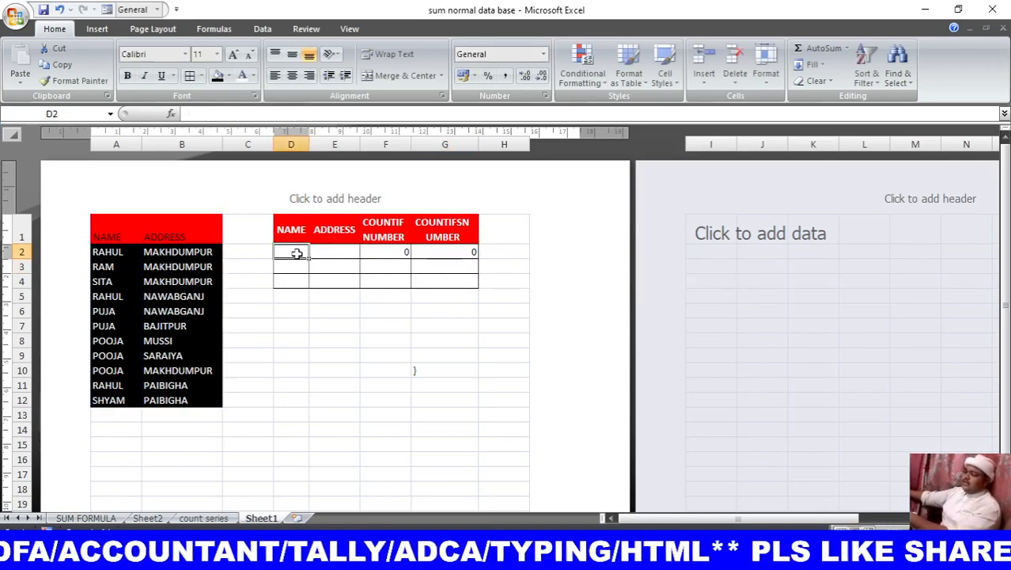
pyautogui.write('RAHUL')
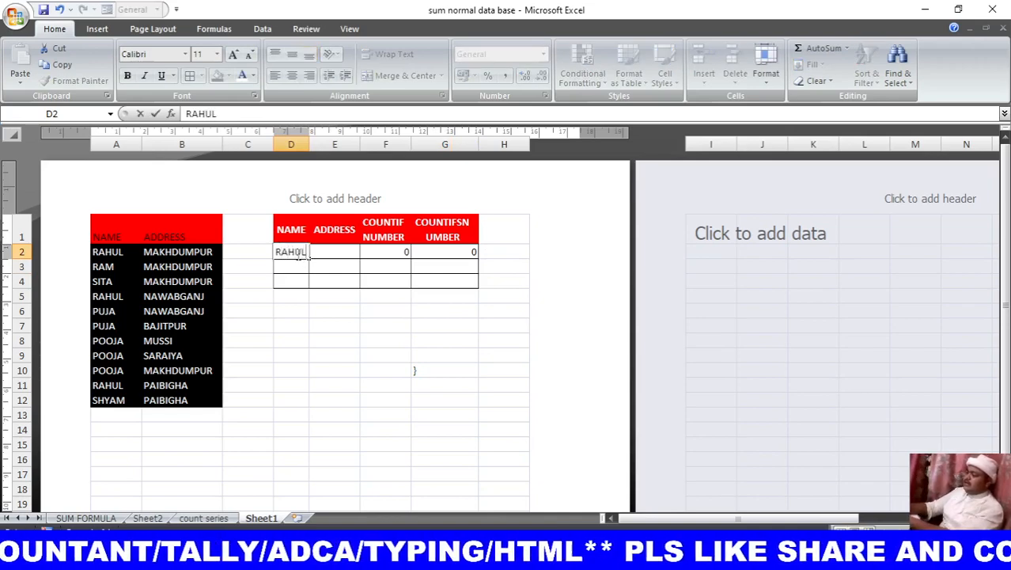
pyautogui.press('Return')
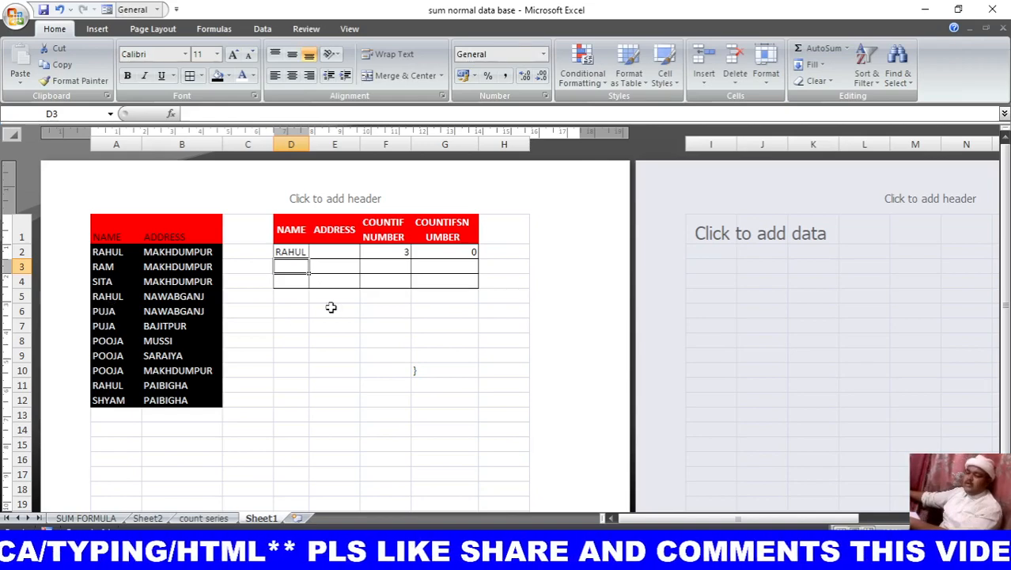
# Enter the address listed in B2 as the criterion in cell E2, and fit column E's width to its contents.
pyautogui.click(329, 251)
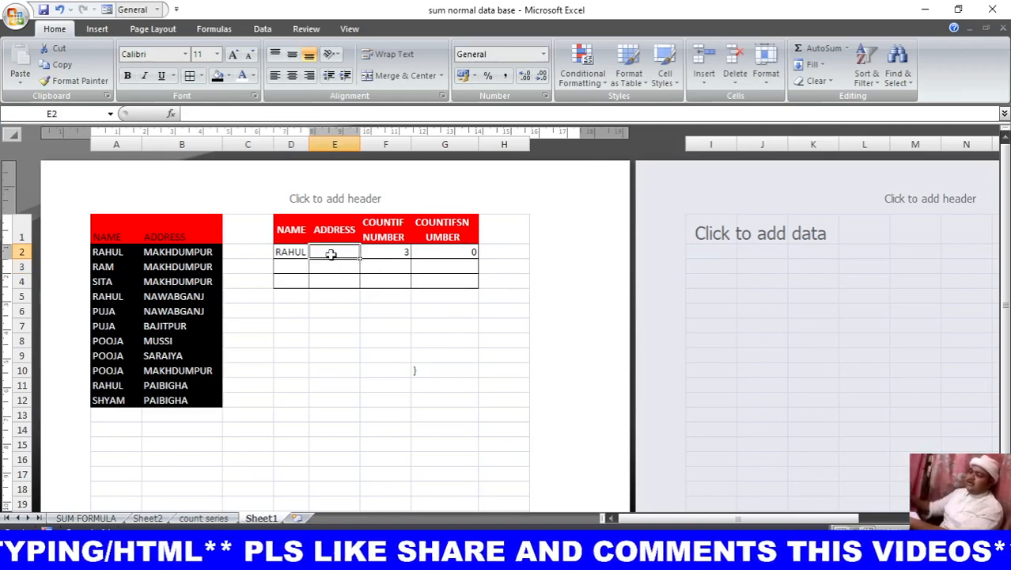
pyautogui.write('MAKH')
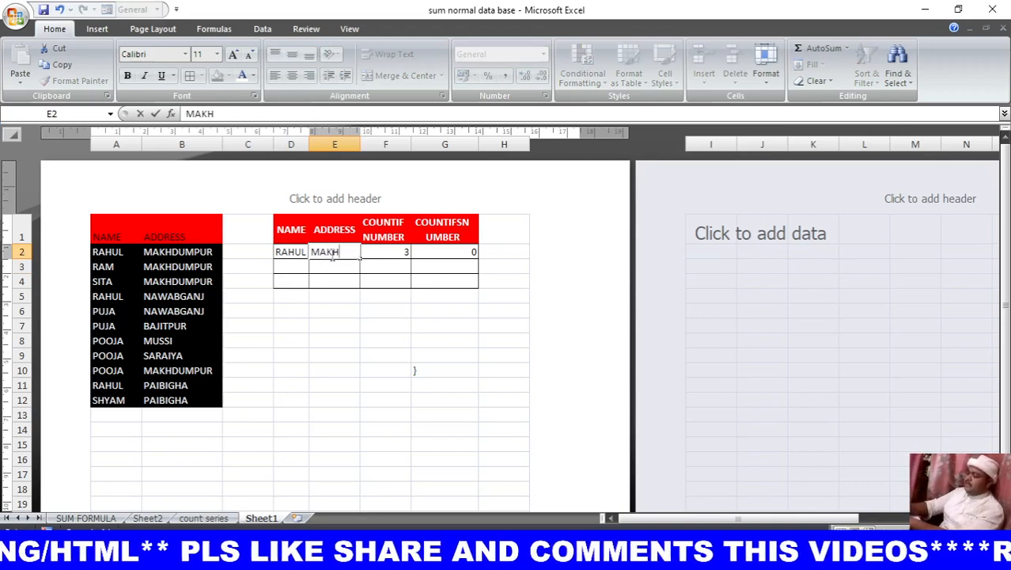
pyautogui.write('DUMPUR')
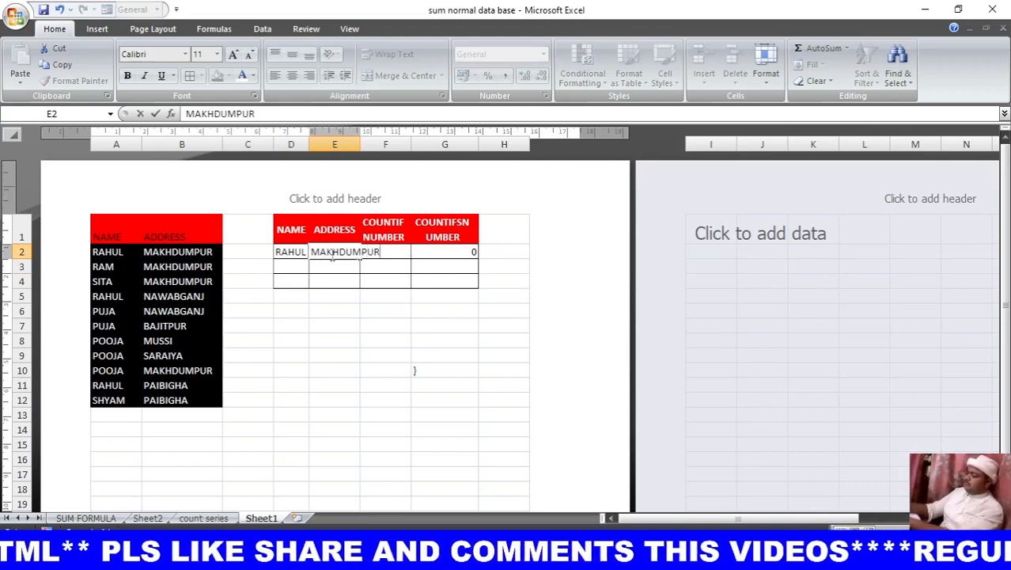
pyautogui.press('Return')
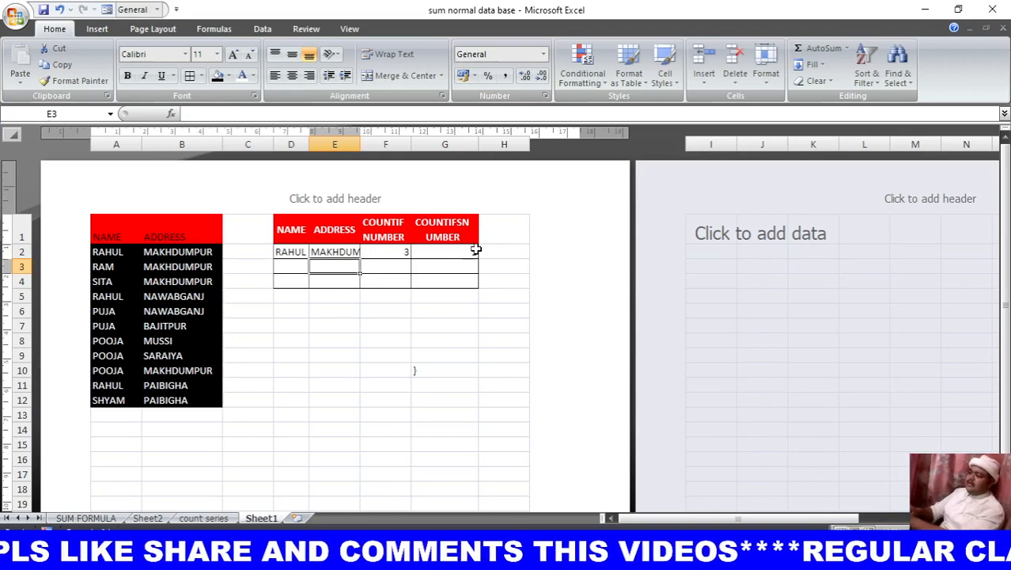
pyautogui.doubleClick(355, 144)
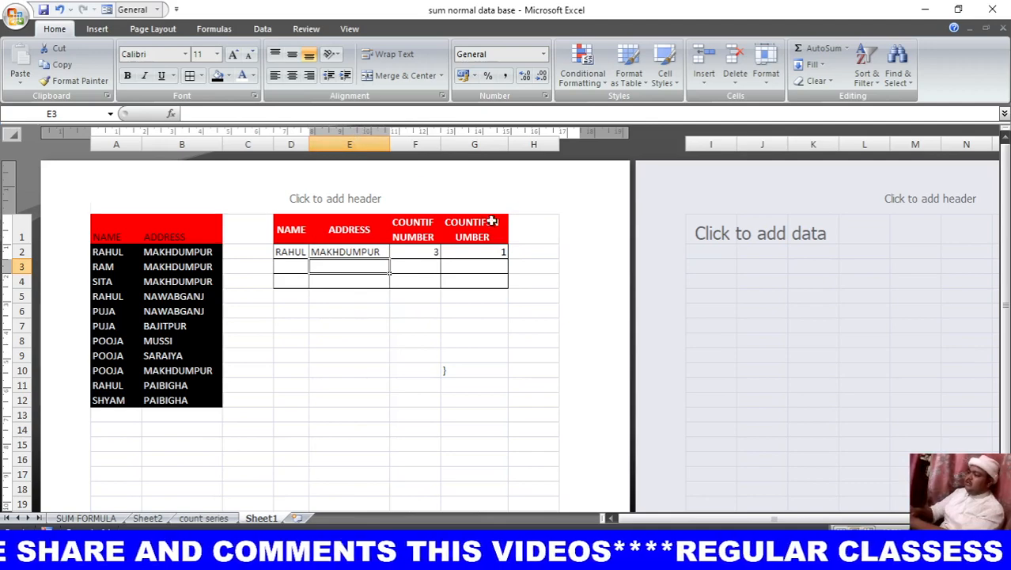
# Enter the address listed in B11 as the address criterion in cell E2.
pyautogui.click(289, 253)
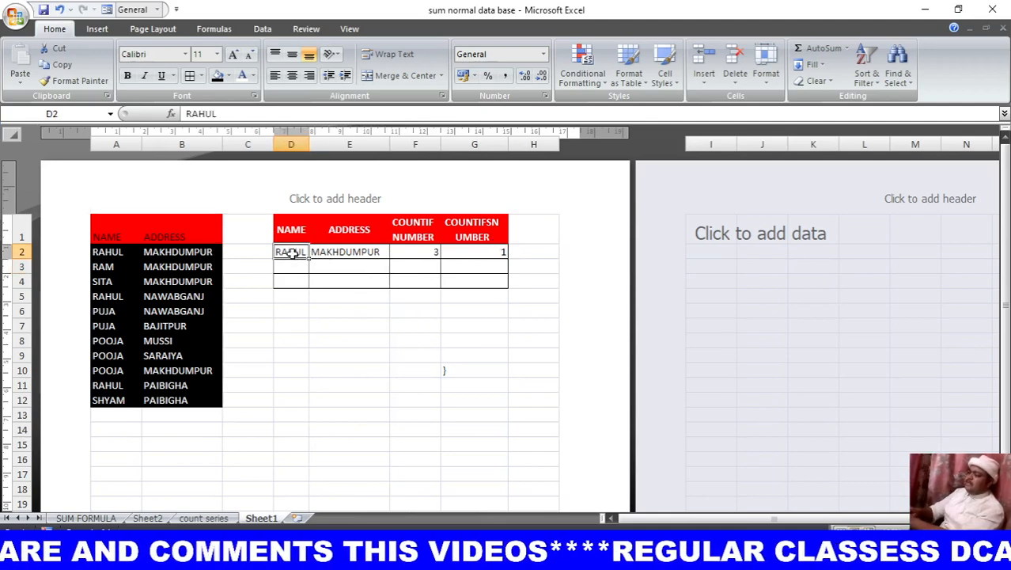
pyautogui.click(324, 251)
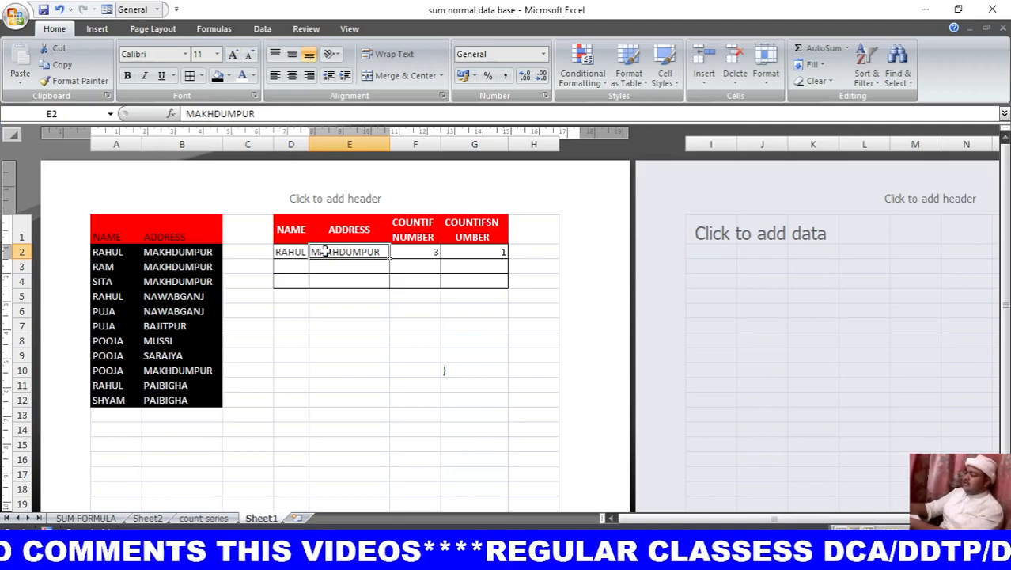
pyautogui.write('PAIBIG')
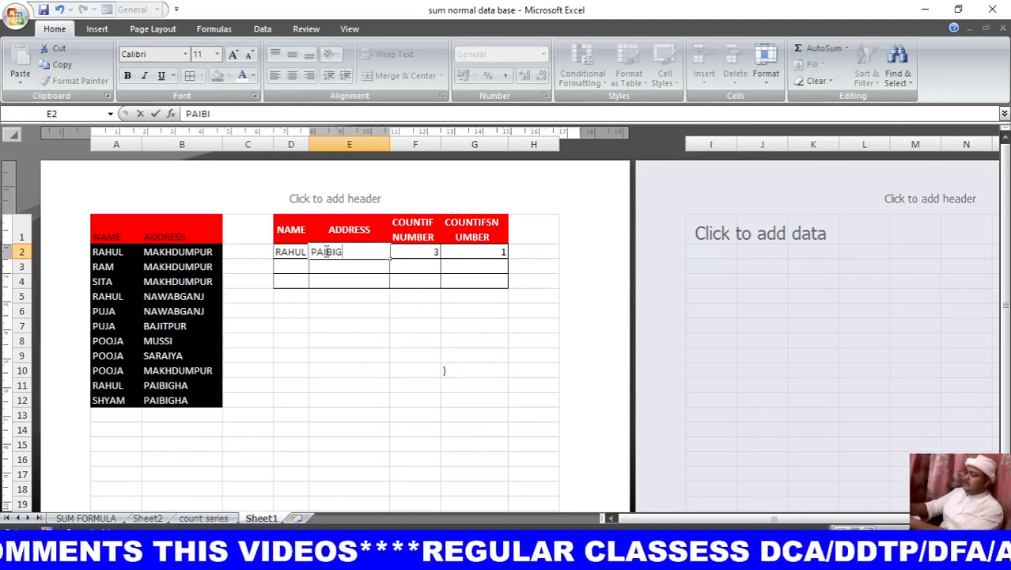
pyautogui.write('HA')
pyautogui.press('Return')
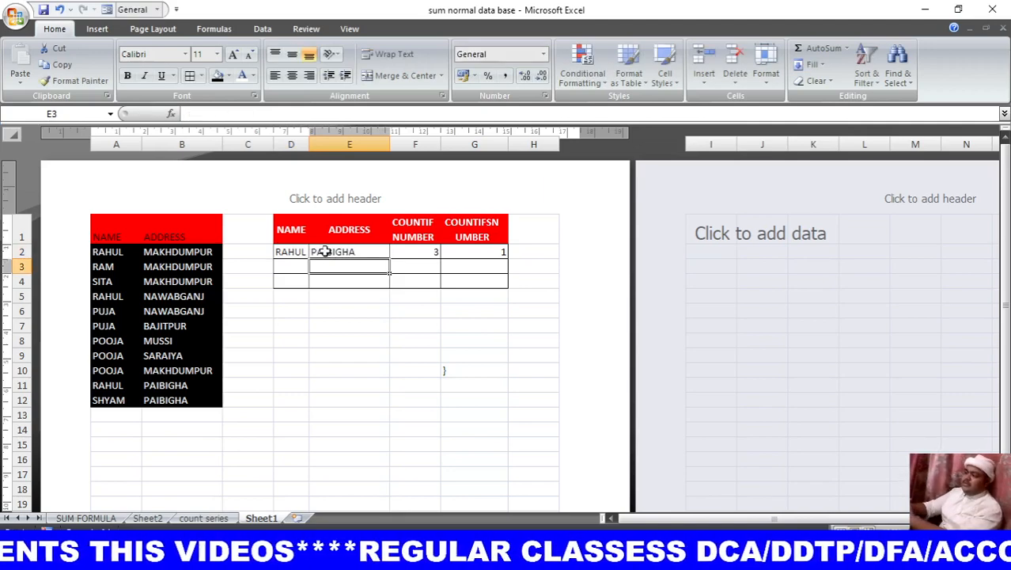
# Enter the name listed in A6 as the name criterion in cell D2.
pyautogui.press('Up')
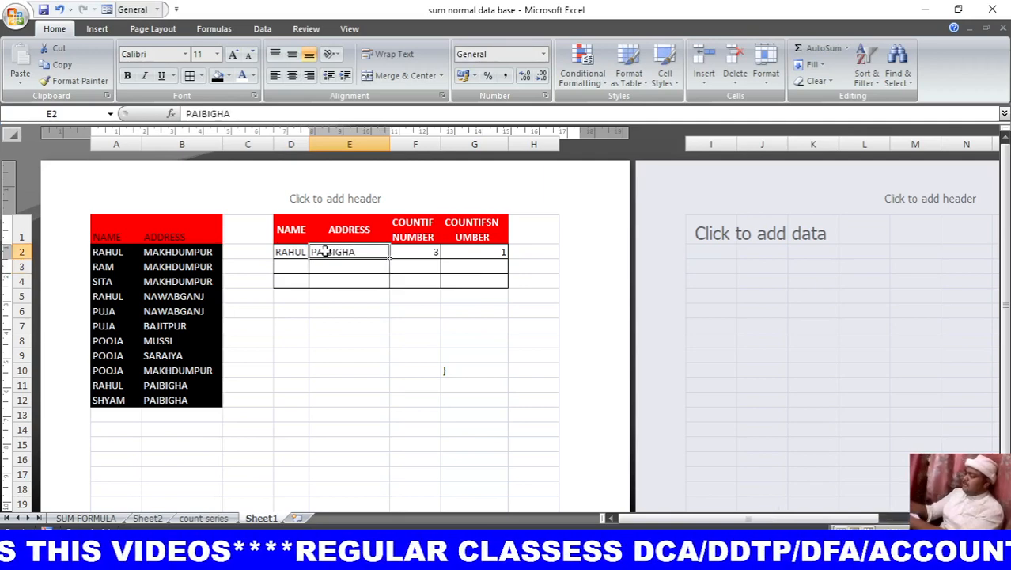
pyautogui.press('Left')
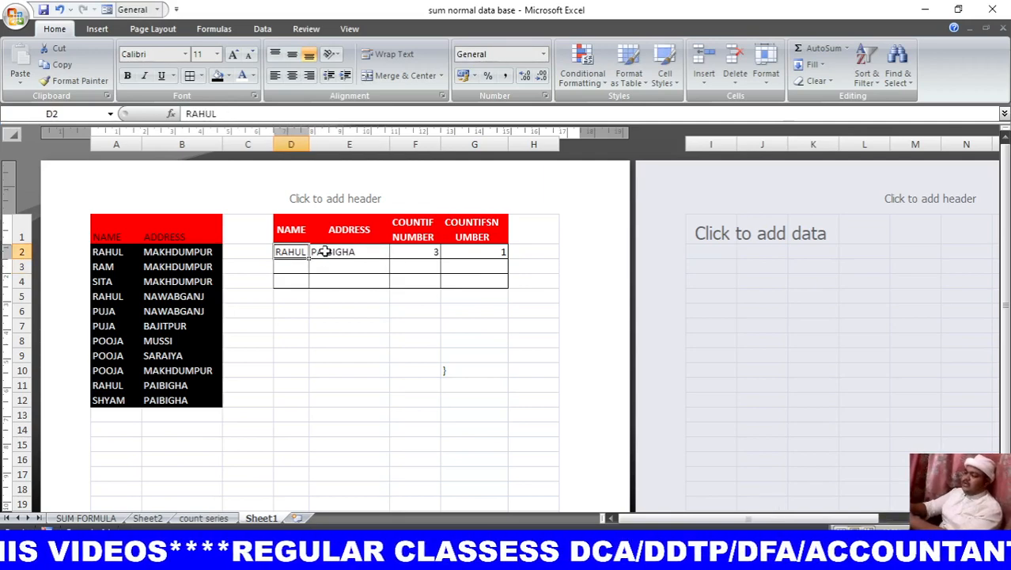
pyautogui.write('PUJ')
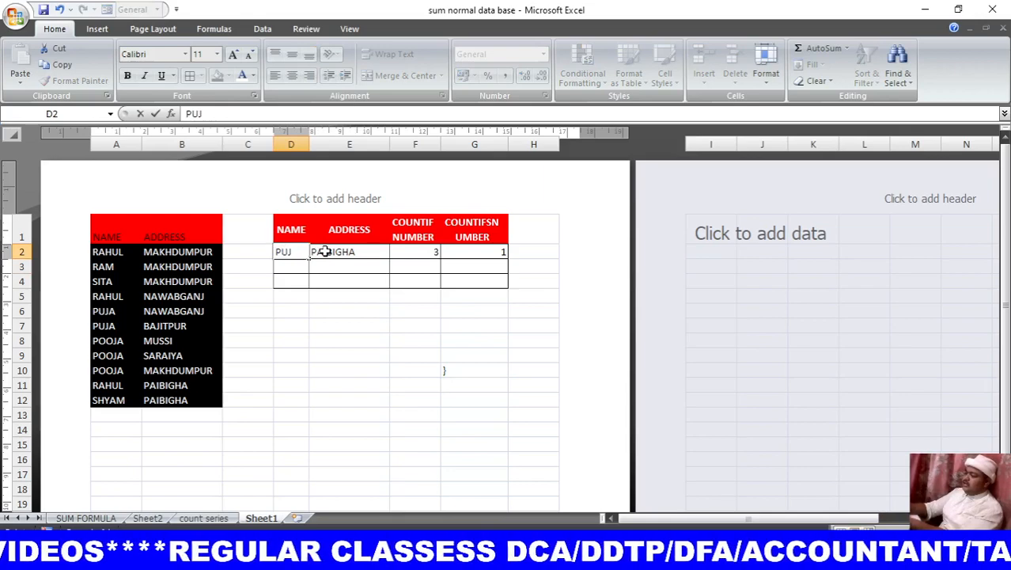
pyautogui.write('A')
pyautogui.press('Return')
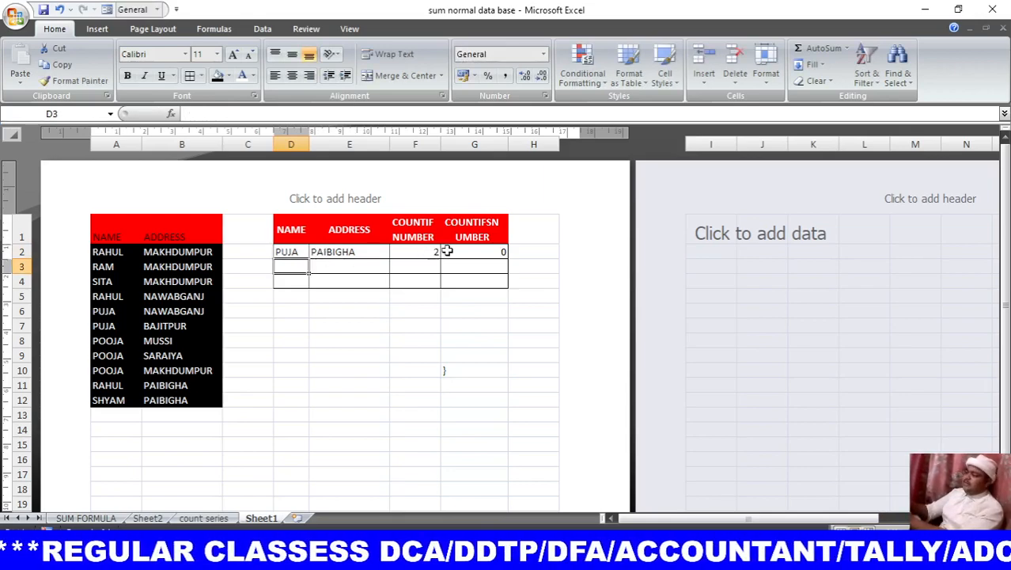
# Replace the address criterion in cell E2 with the address listed in B8.
pyautogui.click(360, 251)
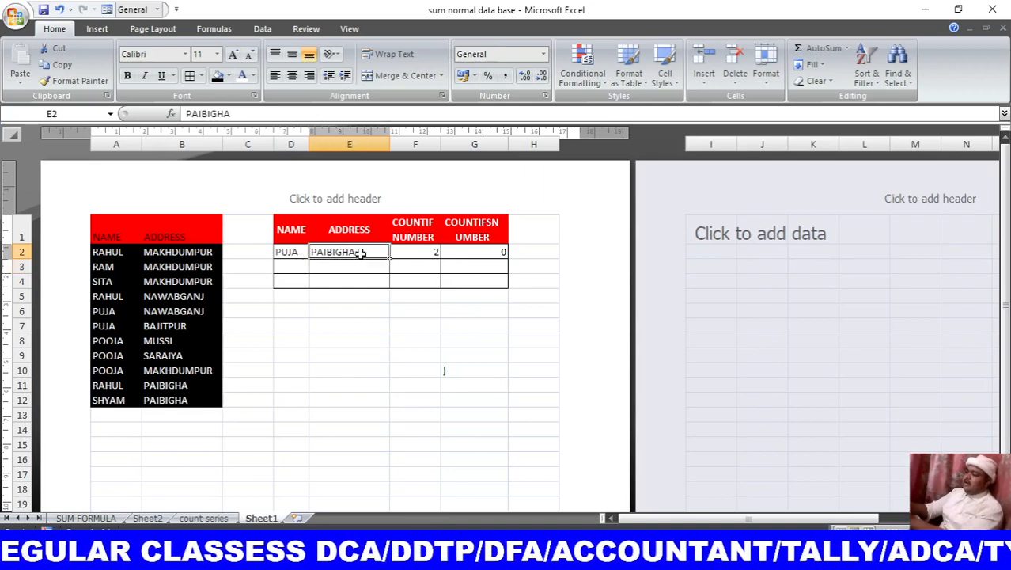
pyautogui.write('MUSSI')
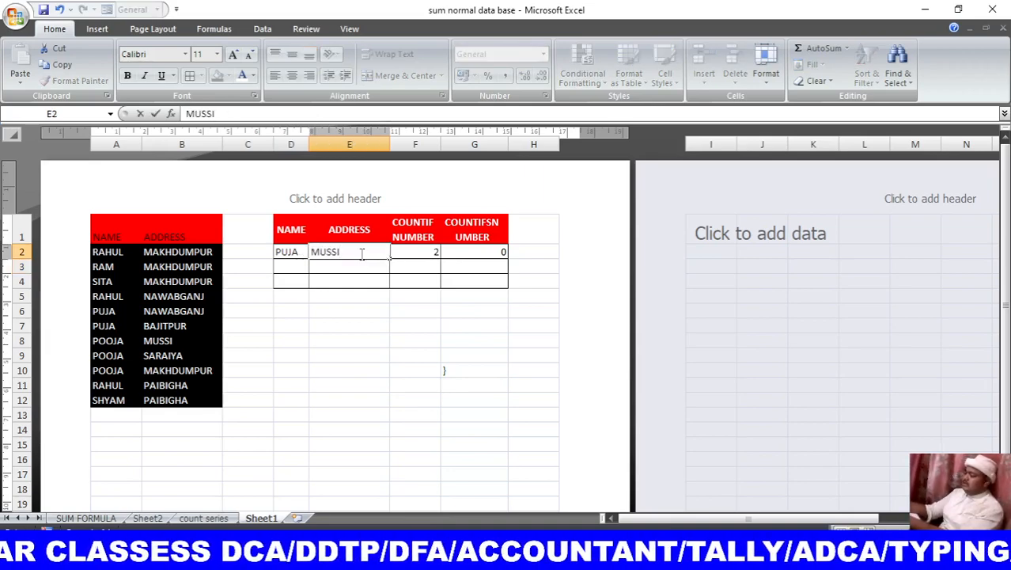
pyautogui.press('Return')
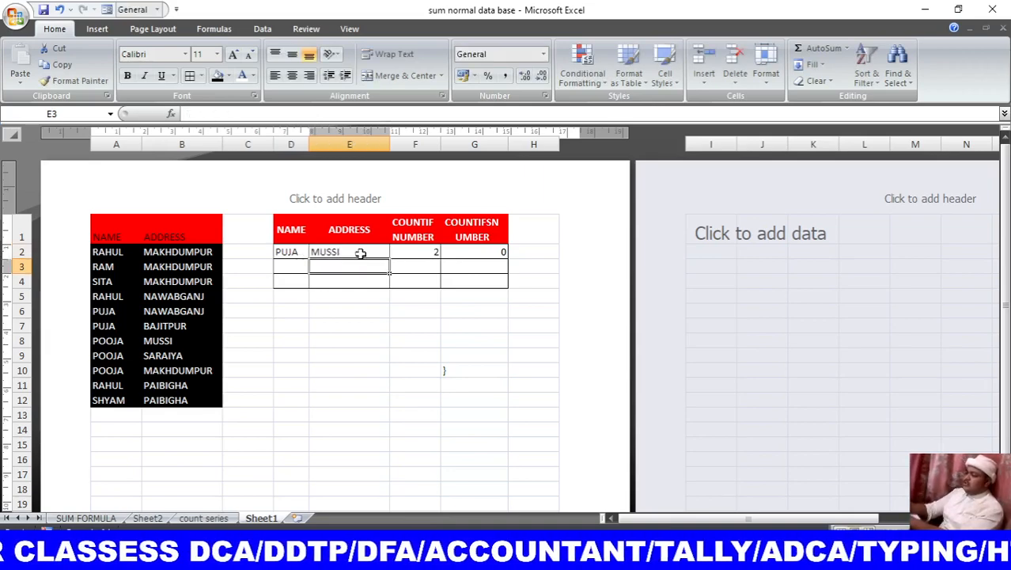
# Replace the address criterion in cell E2 with the address listed in B9.
pyautogui.click(360, 252)
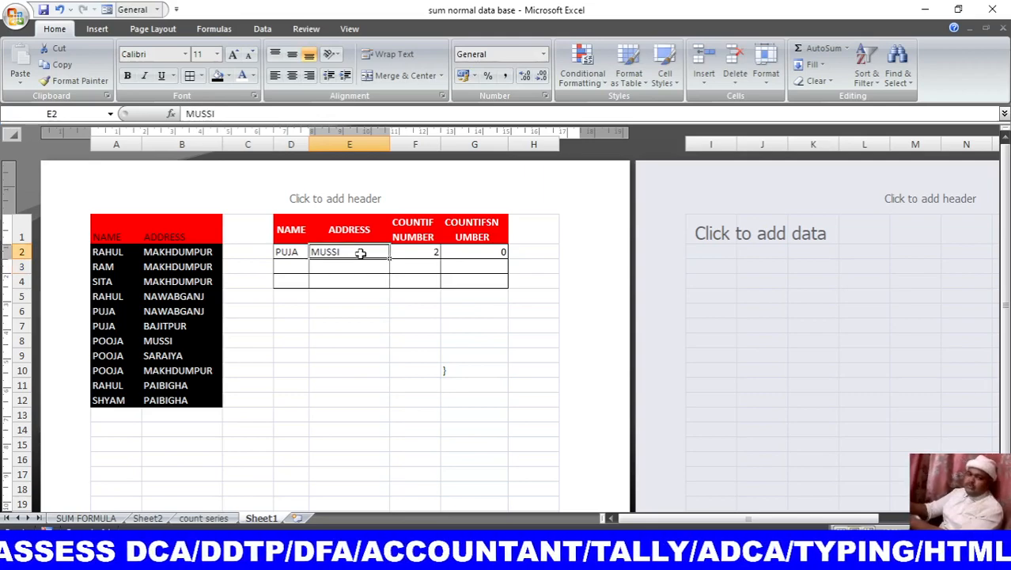
pyautogui.write('SA')
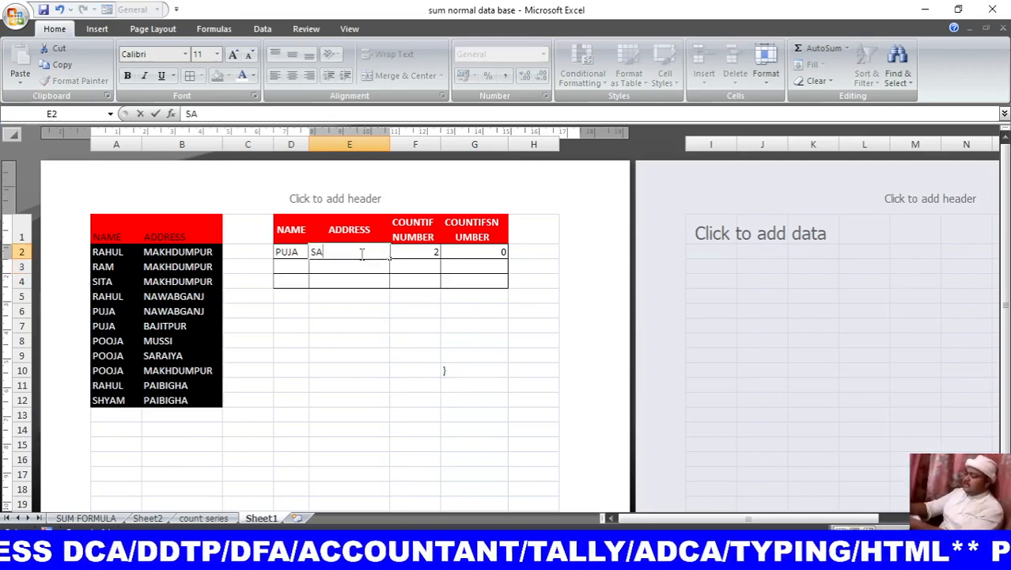
pyautogui.write('RAIYA')
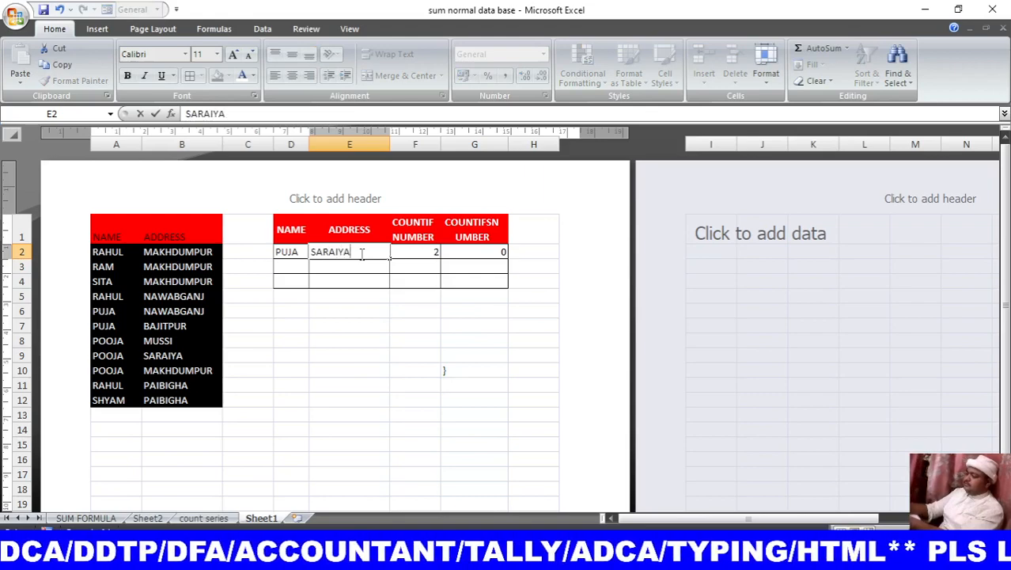
pyautogui.press('Return')
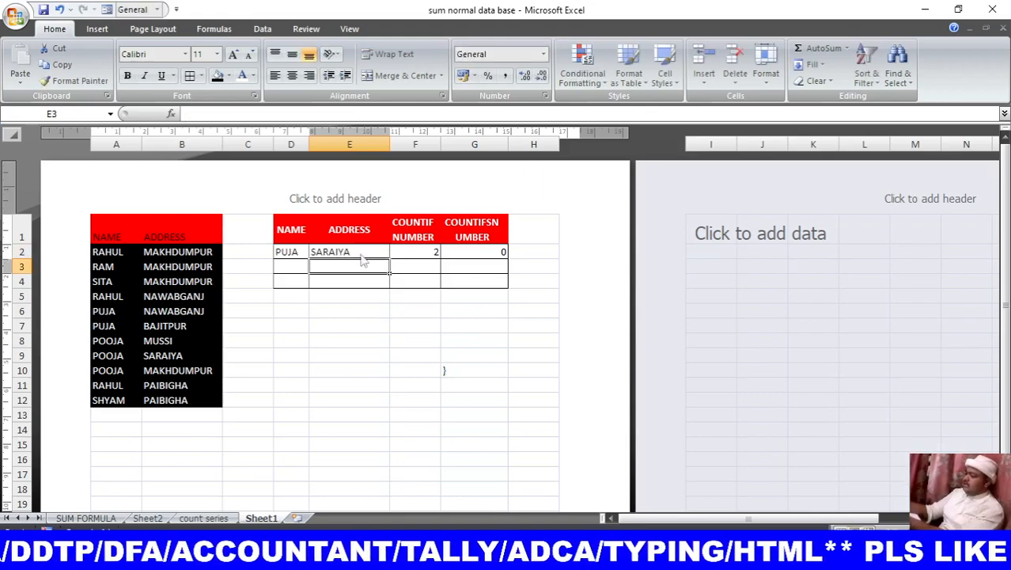
# Replace the address criterion in cell E2 with the address listed in B7.
pyautogui.click(360, 253)
pyautogui.write('BAJIT')
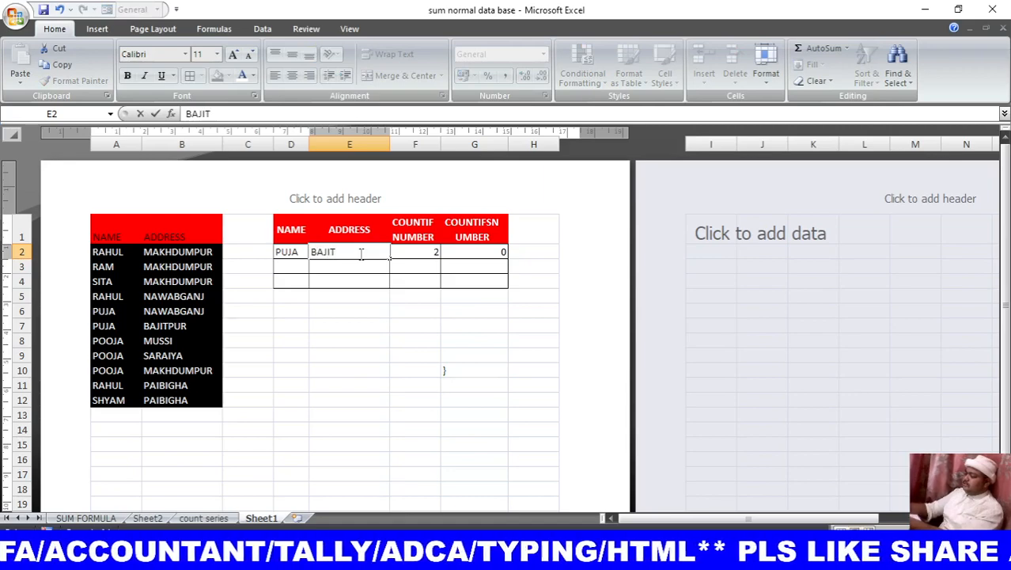
pyautogui.write('PUR')
pyautogui.press('Return')
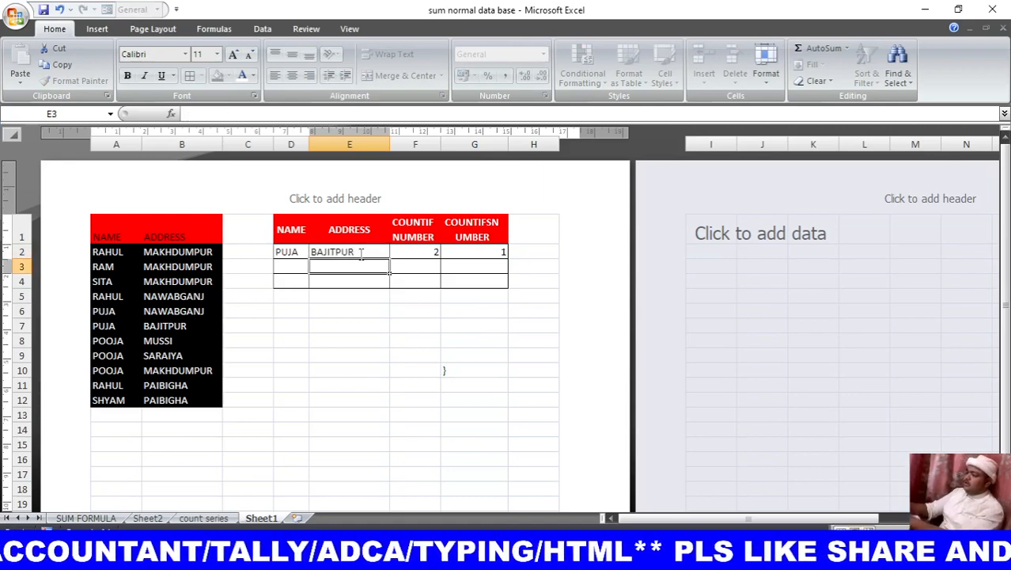